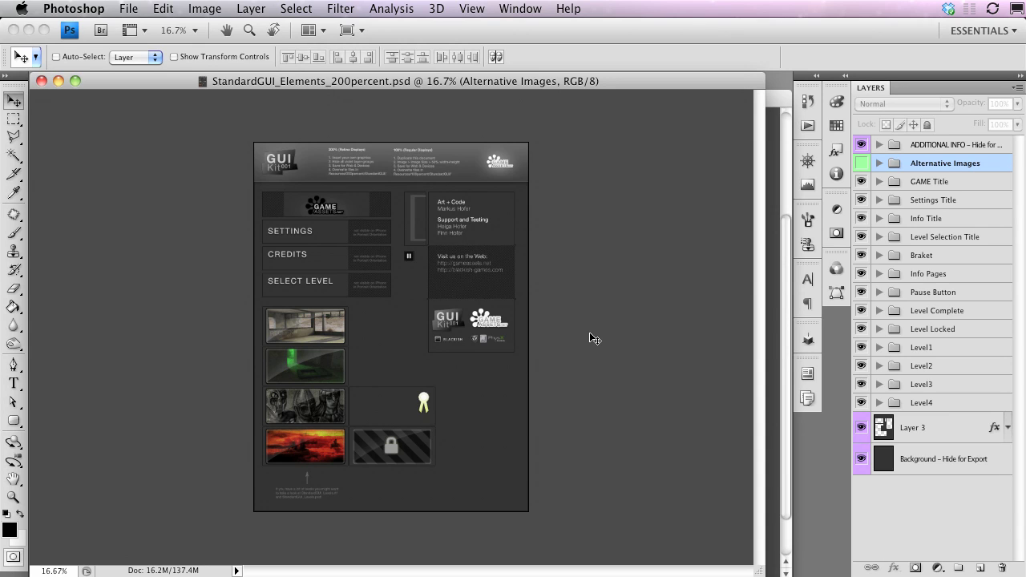
- Zoom into the GUI elements sheet to inspect the level thumbnails, then zoom back out
key(super+plus)
key(super+plus)
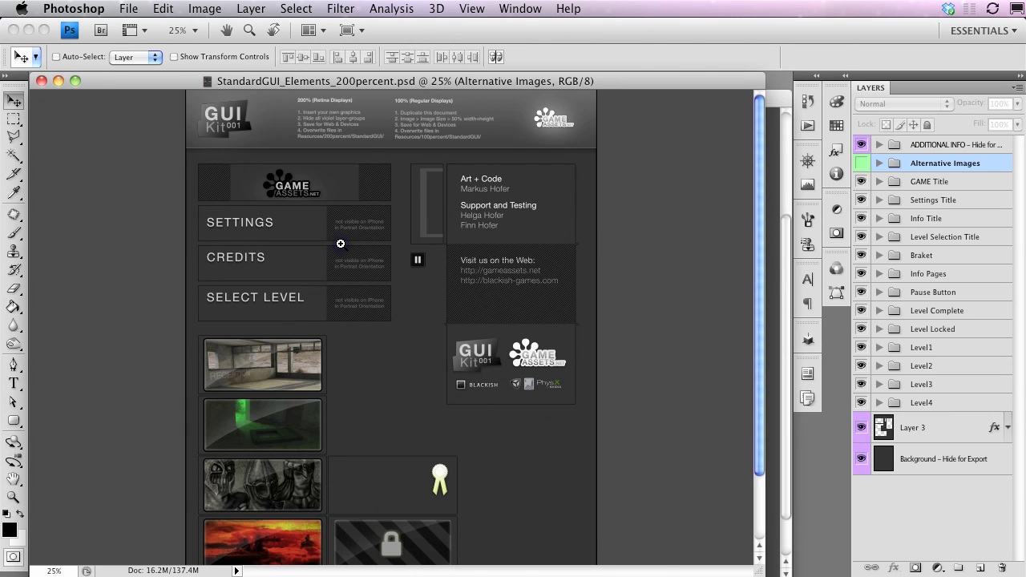
drag(297, 252, 471, 165)
scroll(328, 366, down, 5)
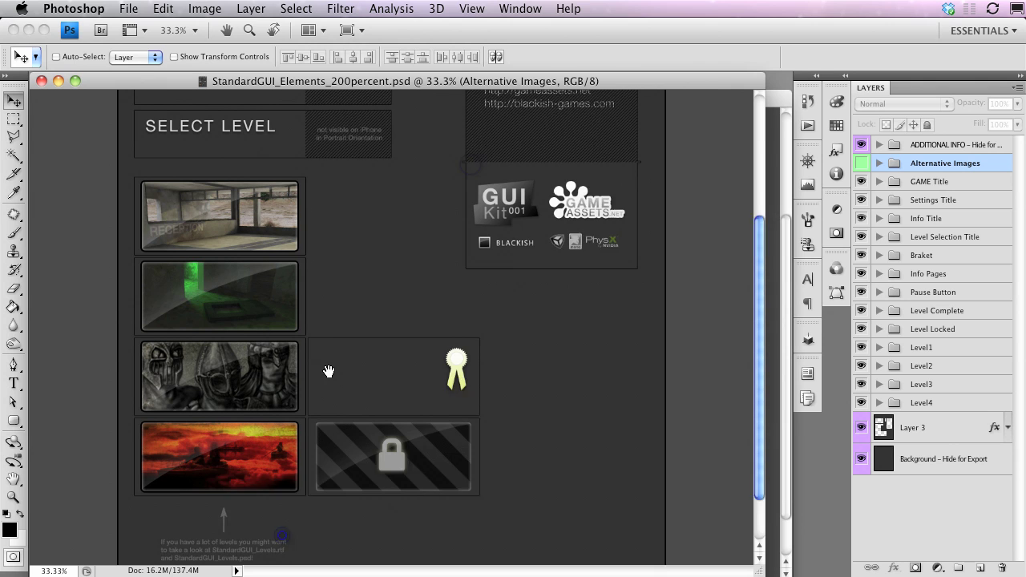
drag(386, 186, 405, 424)
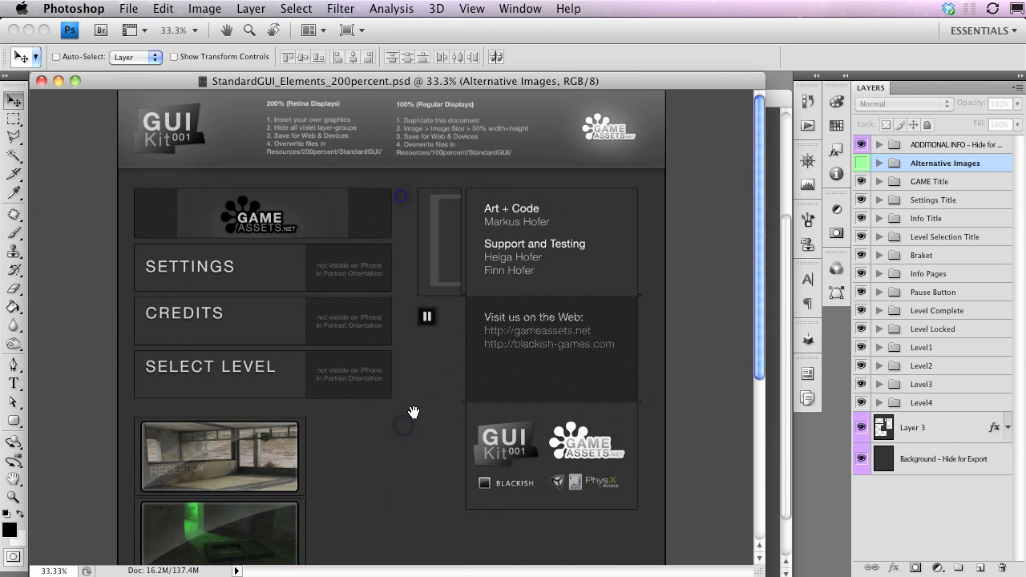
key(super+minus)
key(super+minus)
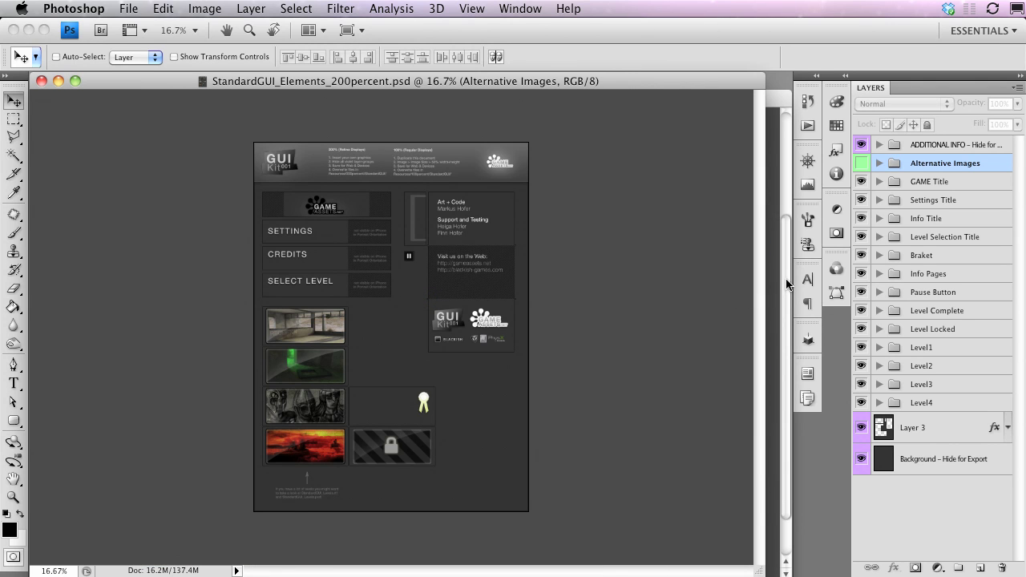
- In the construction mockup, compare the Settings screen group with the Main Menu group
click(788, 287)
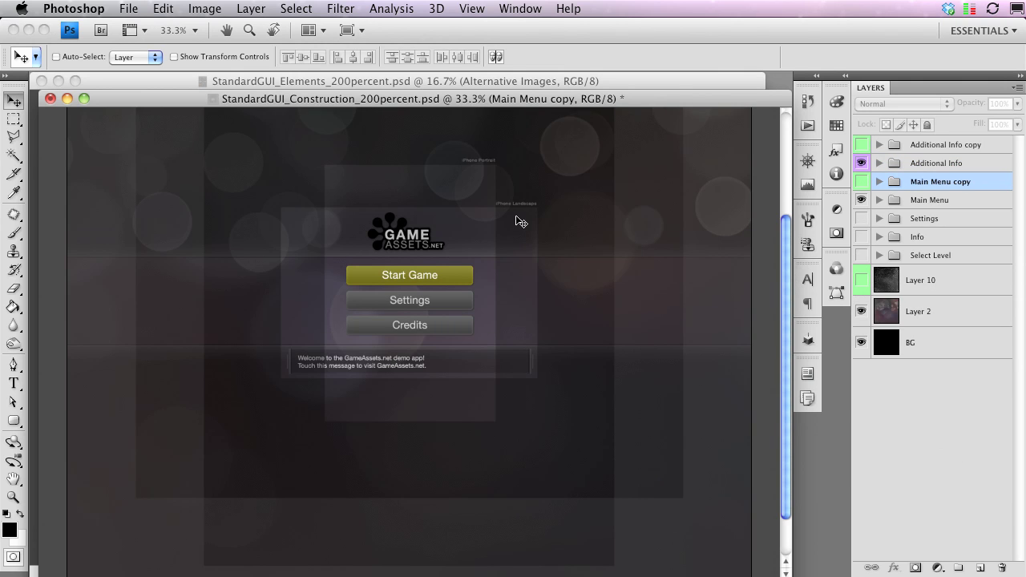
drag(466, 254, 468, 297)
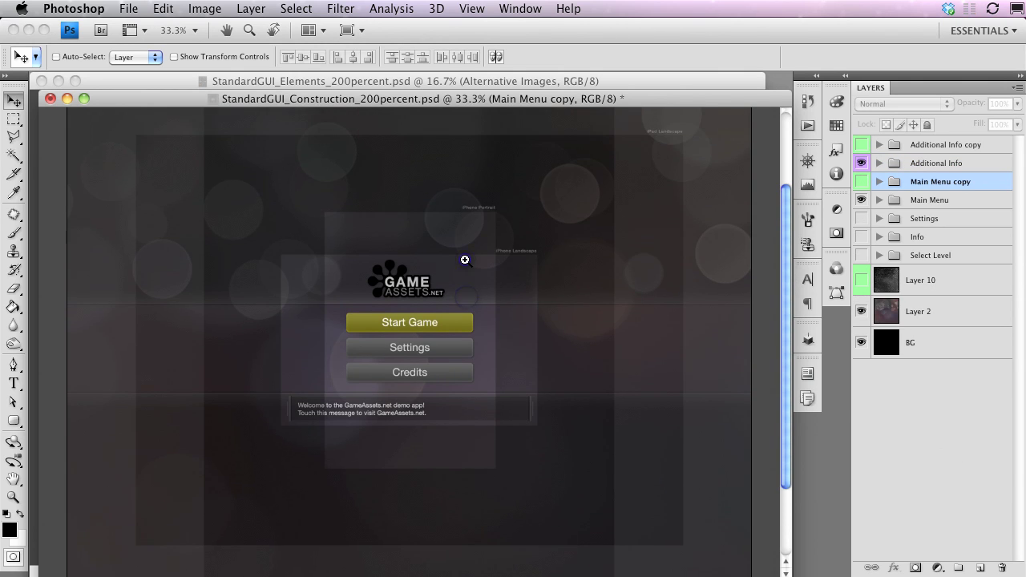
key(super+plus)
key(super+plus)
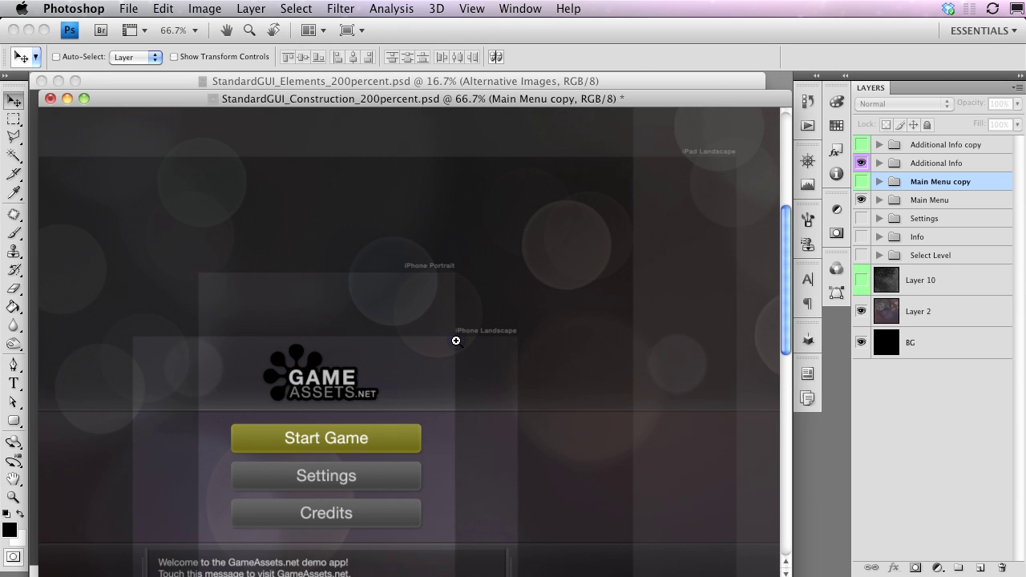
drag(481, 355, 520, 297)
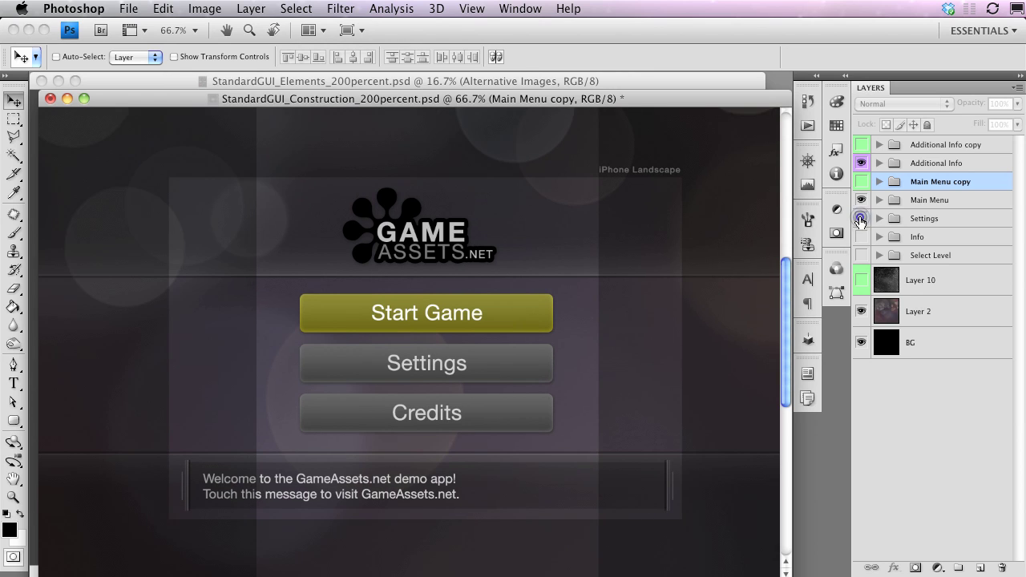
click(861, 218)
click(861, 200)
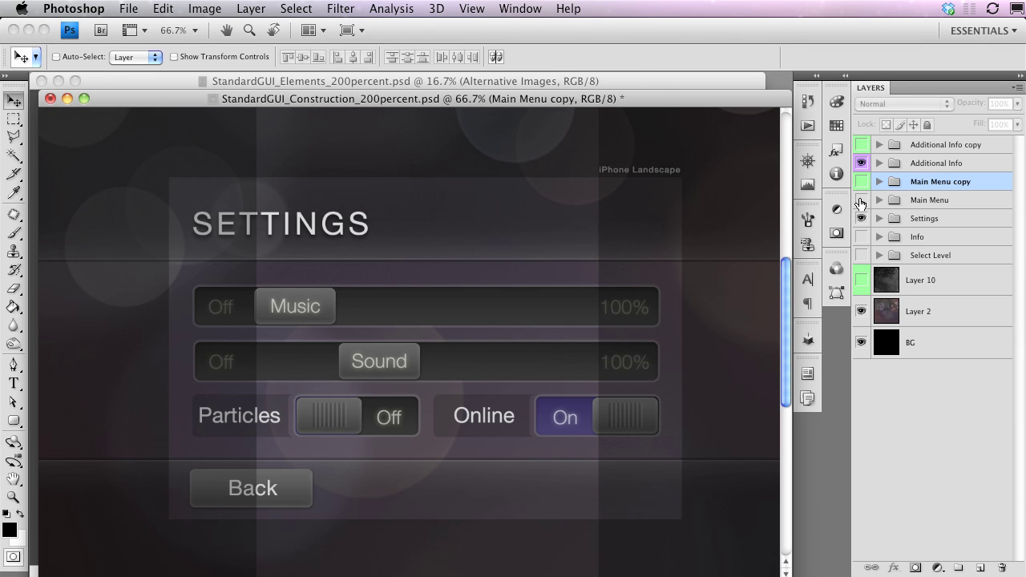
click(861, 201)
click(861, 218)
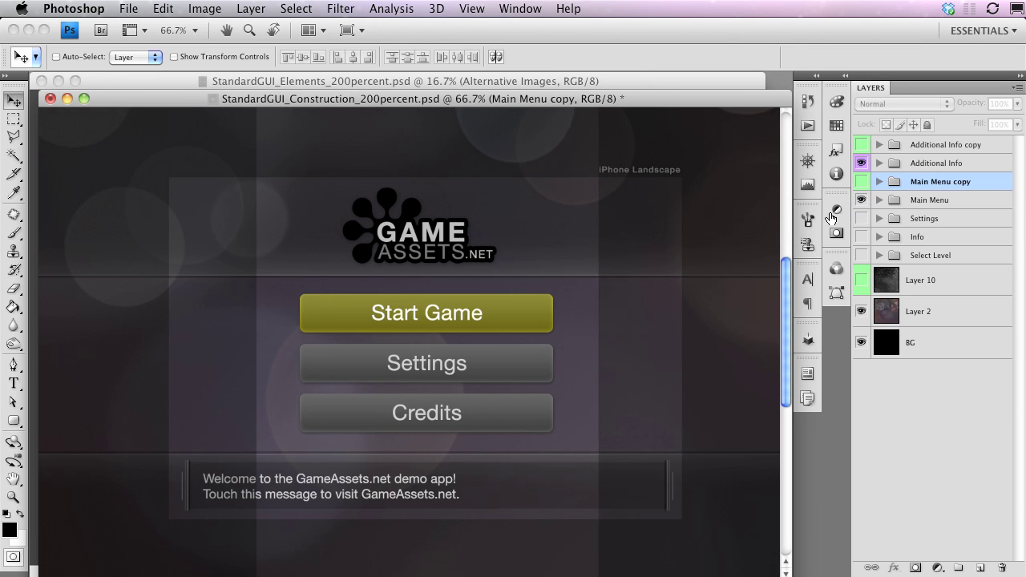
- In the GUI elements sheet, show Alternative Images, hide Settings Title through Level4, and enable slicing
click(282, 81)
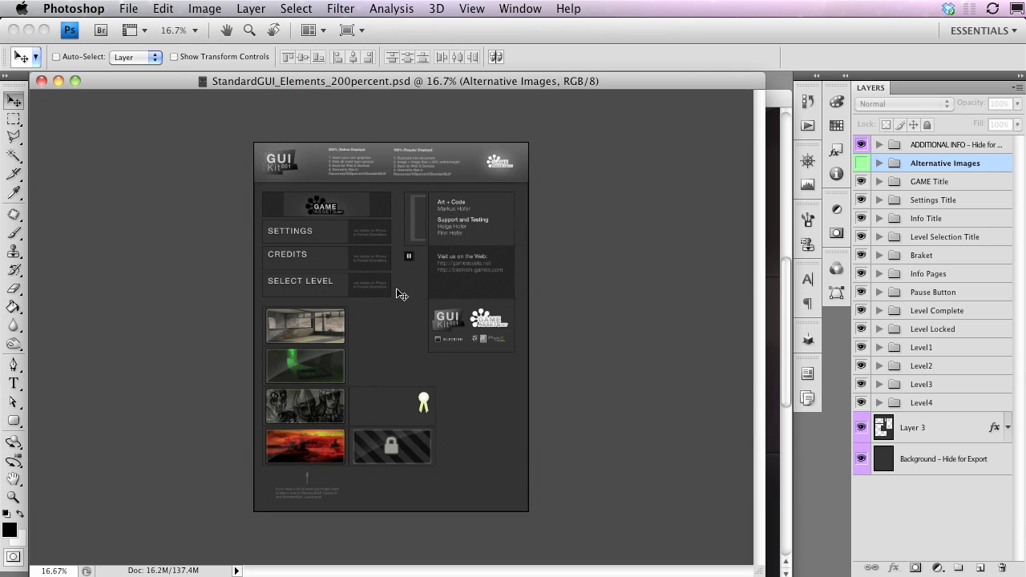
click(861, 163)
drag(861, 199, 865, 402)
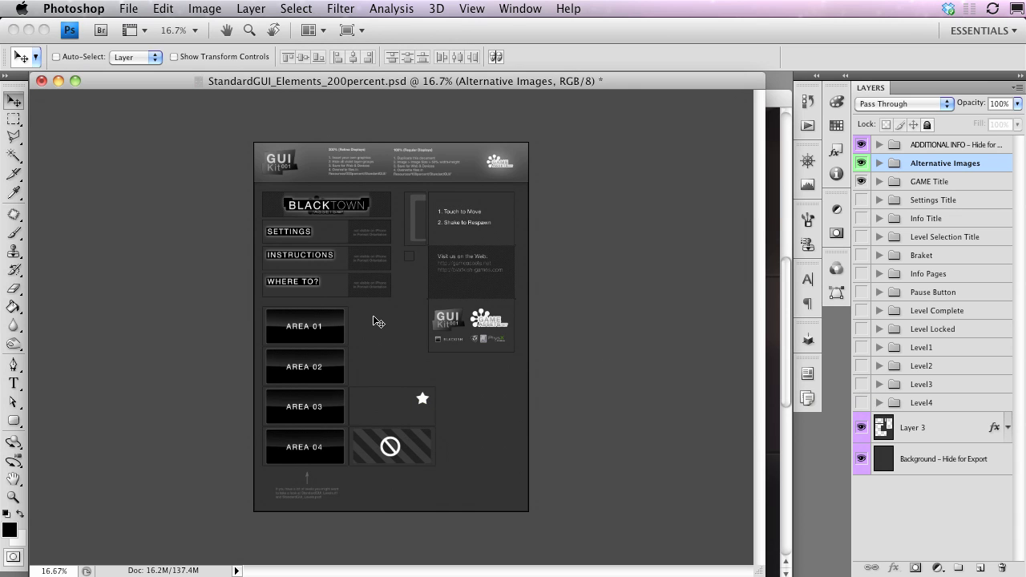
key(c)
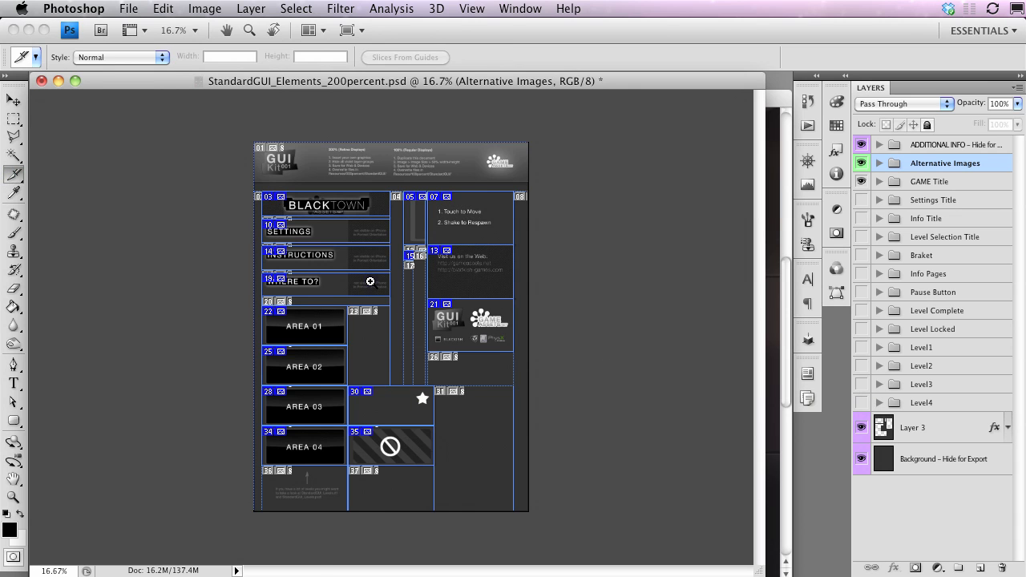
alt+scroll(371, 283, up, 1)
alt+scroll(370, 281, up, 1)
scroll(332, 339, down, 1)
drag(332, 340, 365, 420)
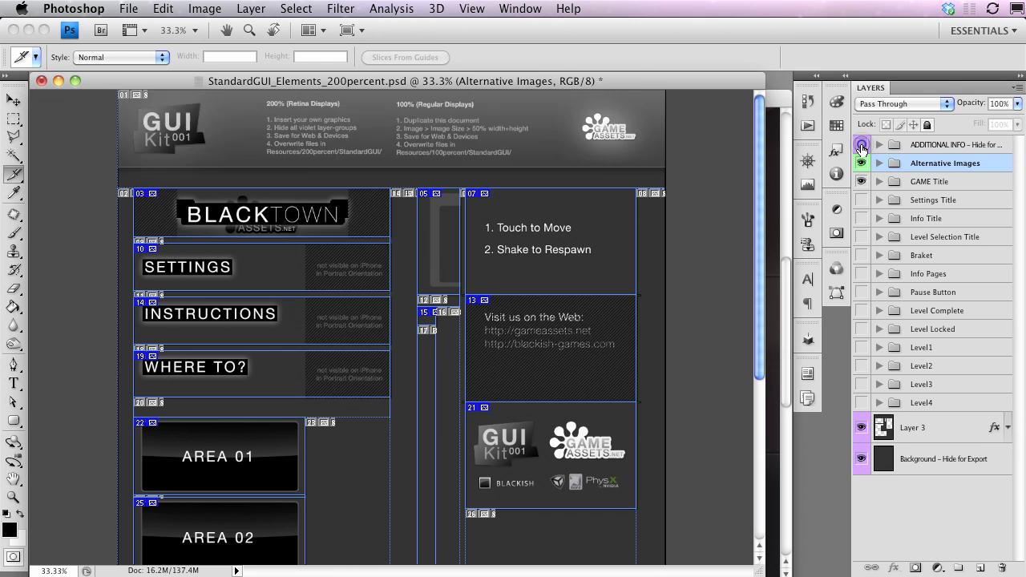
- Hide ADDITIONAL INFO, GAME Title, Layer 3 and Background for a transparent canvas
click(861, 145)
click(861, 181)
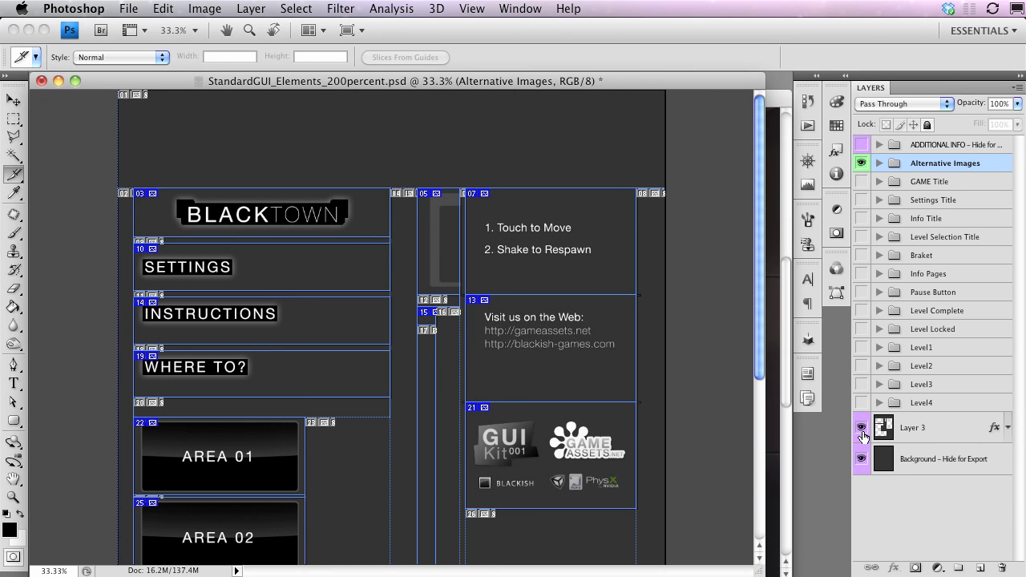
click(861, 427)
click(861, 460)
- Open Save for Web & Devices as PNG-24 and preview the BLACKTOWN and SETTINGS slices at 50%
click(129, 8)
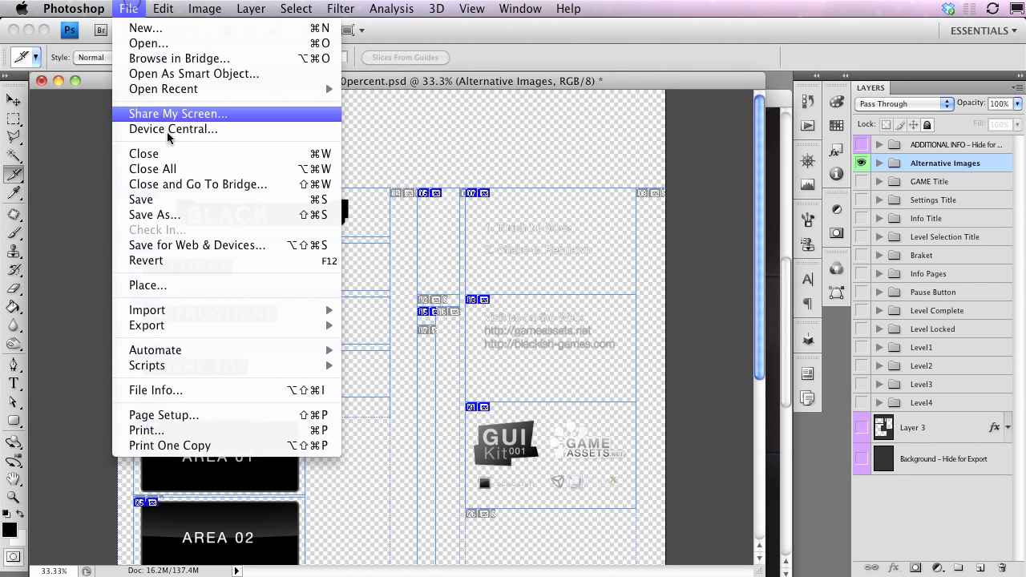
click(178, 243)
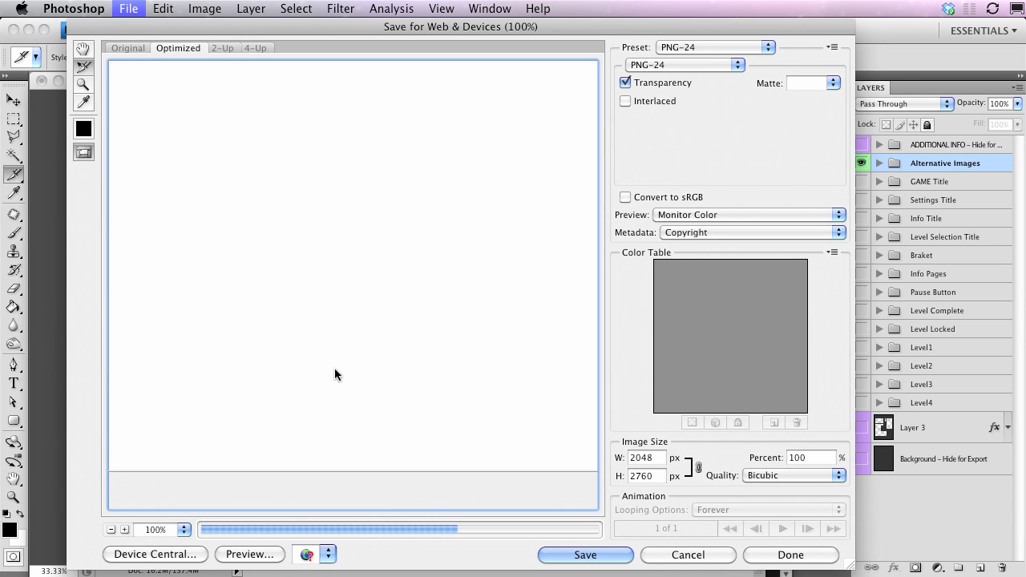
click(185, 530)
click(176, 284)
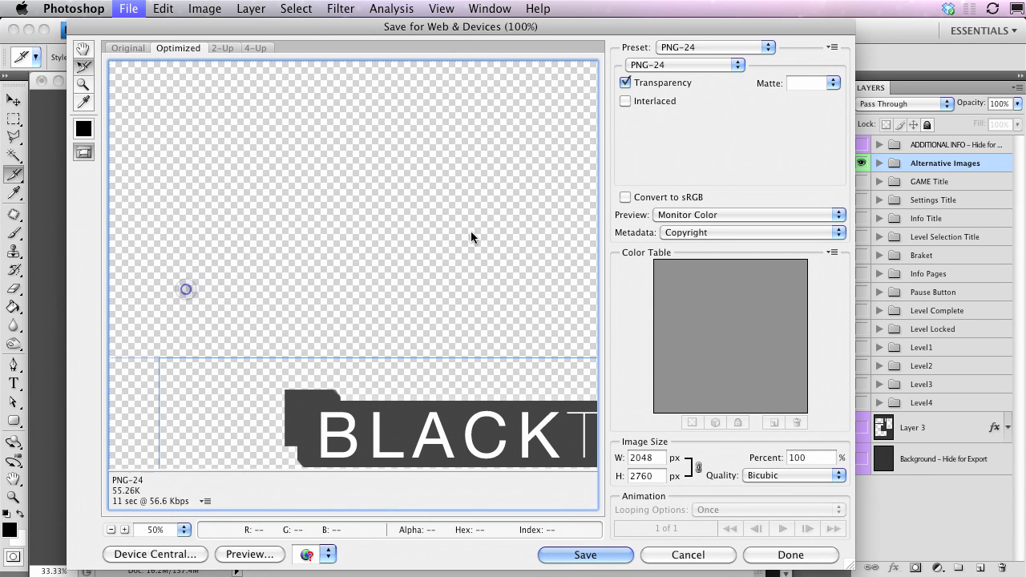
click(372, 215)
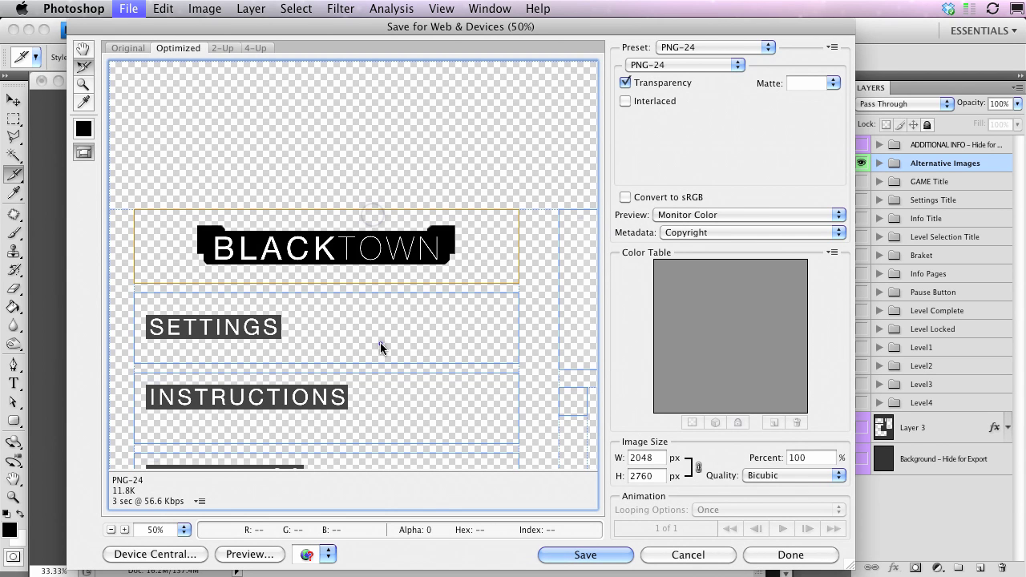
click(381, 343)
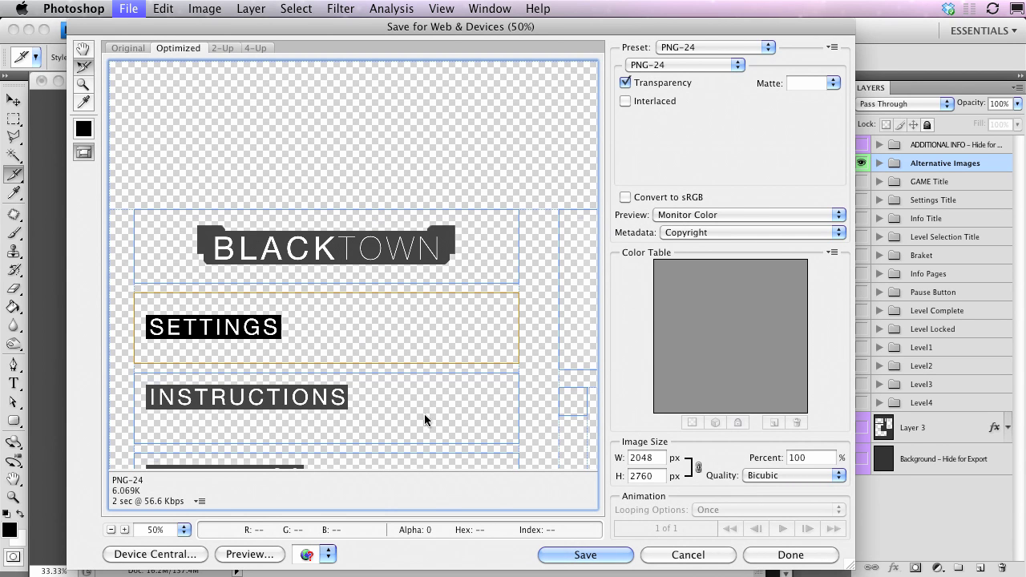
drag(529, 428, 368, 260)
- Save all user slices into GUI/200percent/StandardGUI, replacing the existing files
click(591, 553)
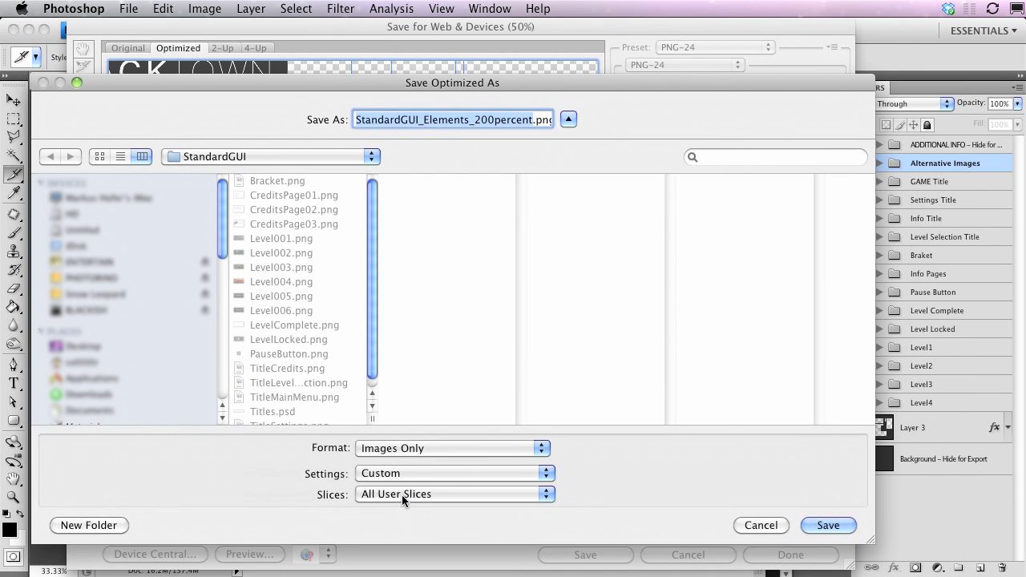
click(401, 495)
click(399, 495)
click(263, 157)
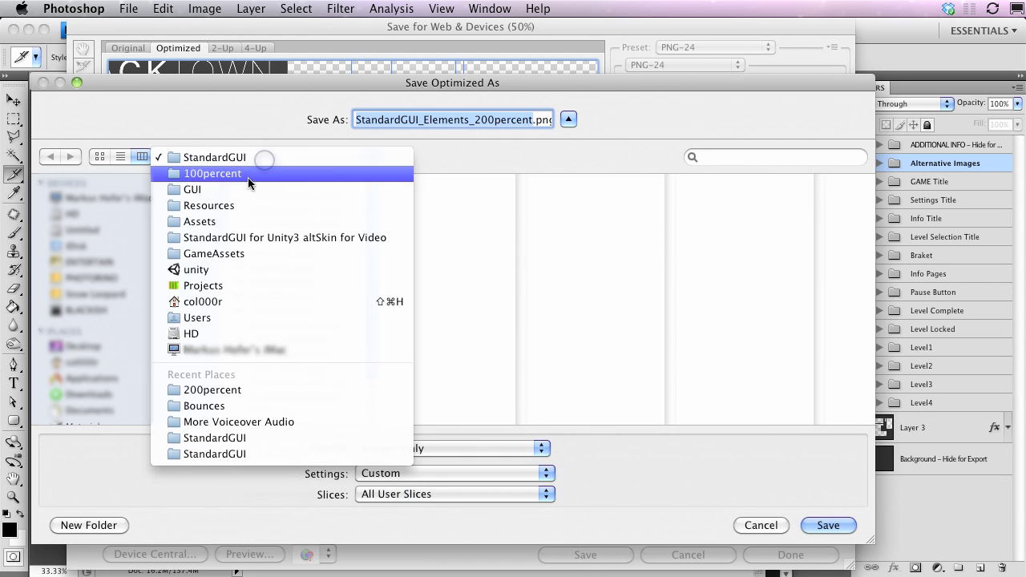
click(249, 190)
click(273, 194)
click(421, 209)
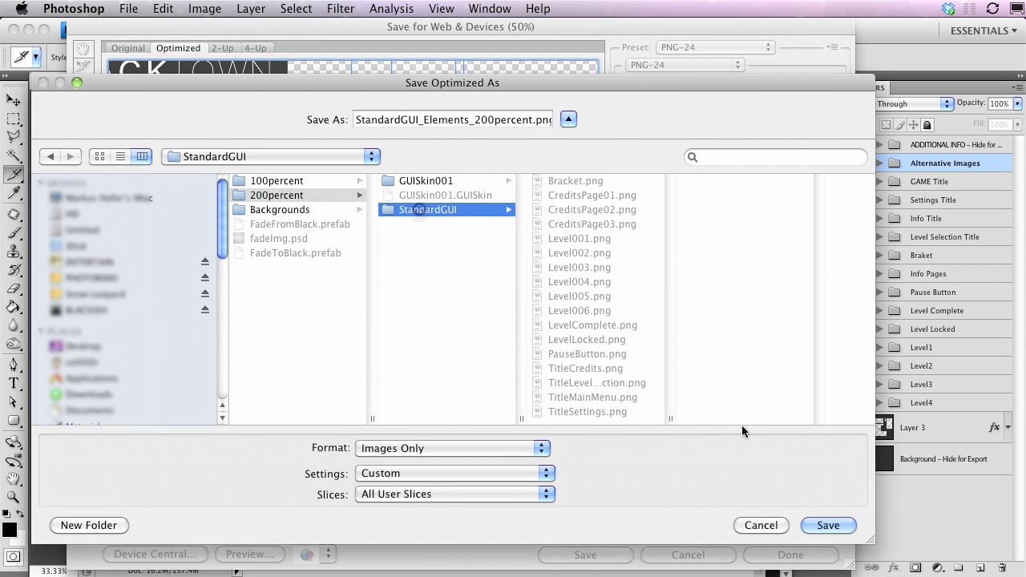
click(820, 521)
click(851, 462)
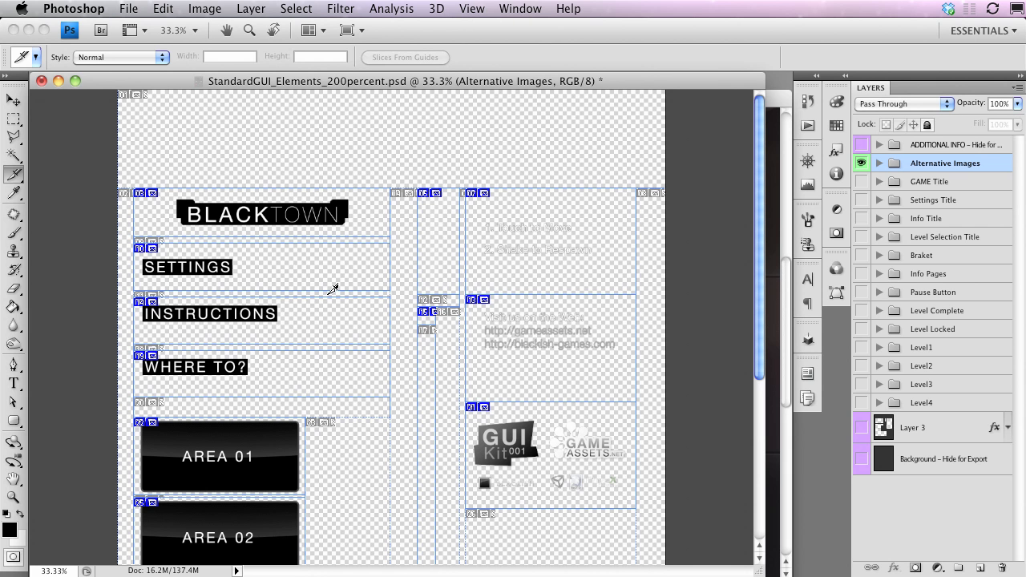
click(204, 8)
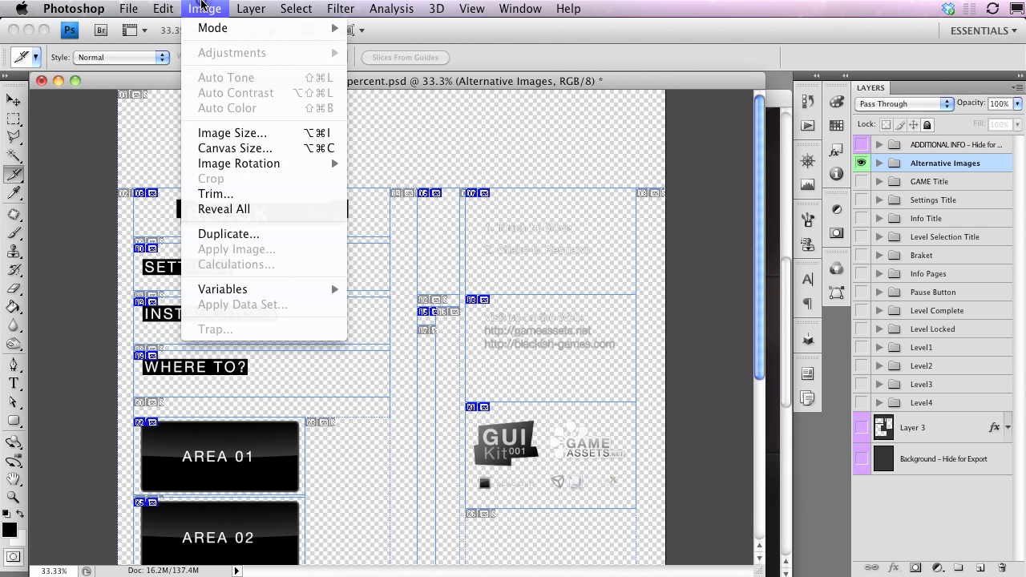
- In Image Size, switch the width unit to percent and enter 50
click(238, 139)
click(437, 201)
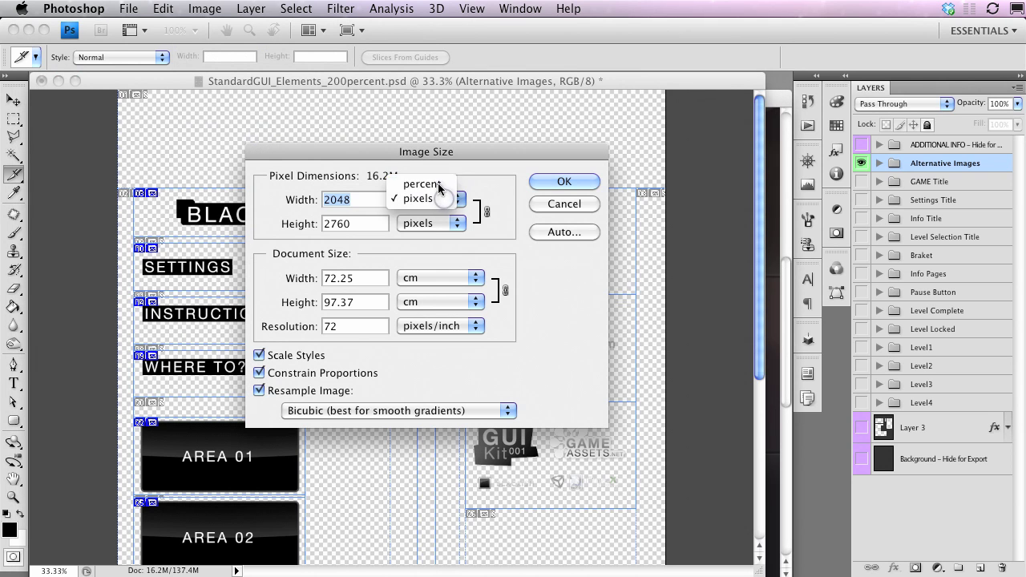
click(433, 184)
text(50)
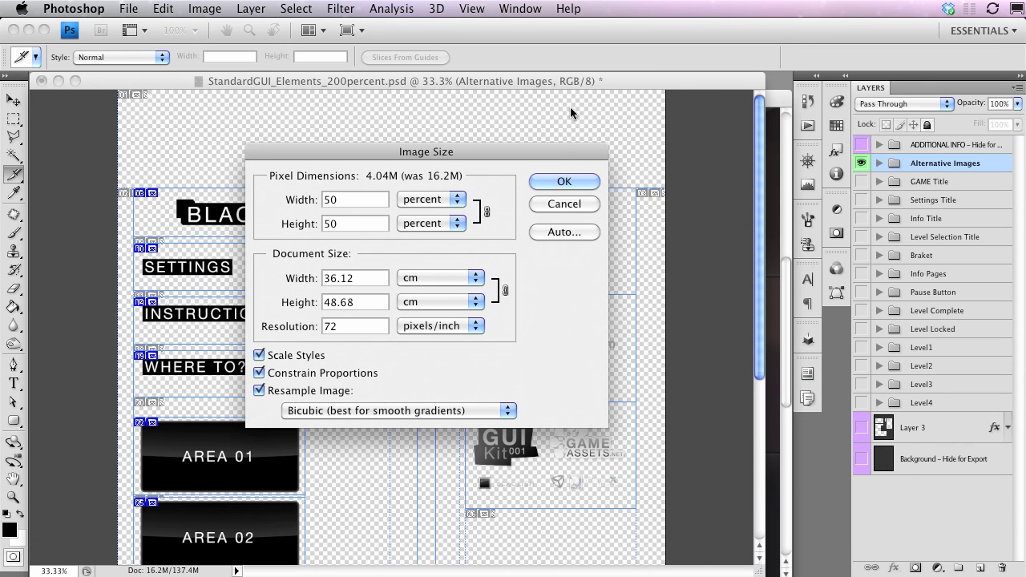
click(570, 181)
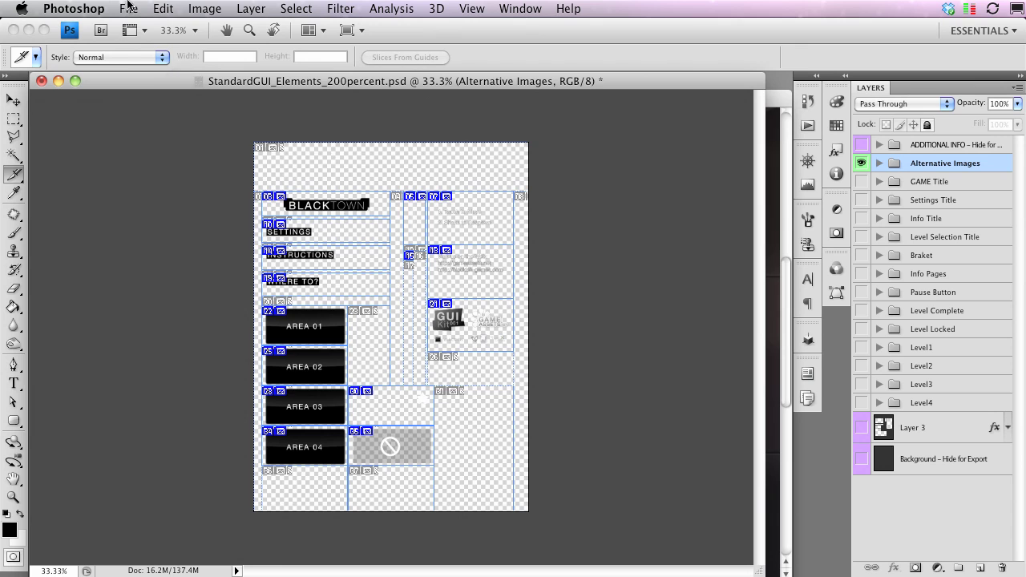
- Rerun Save for Web & Devices into GUI/100percent/StandardGUI, replacing the existing files
click(128, 8)
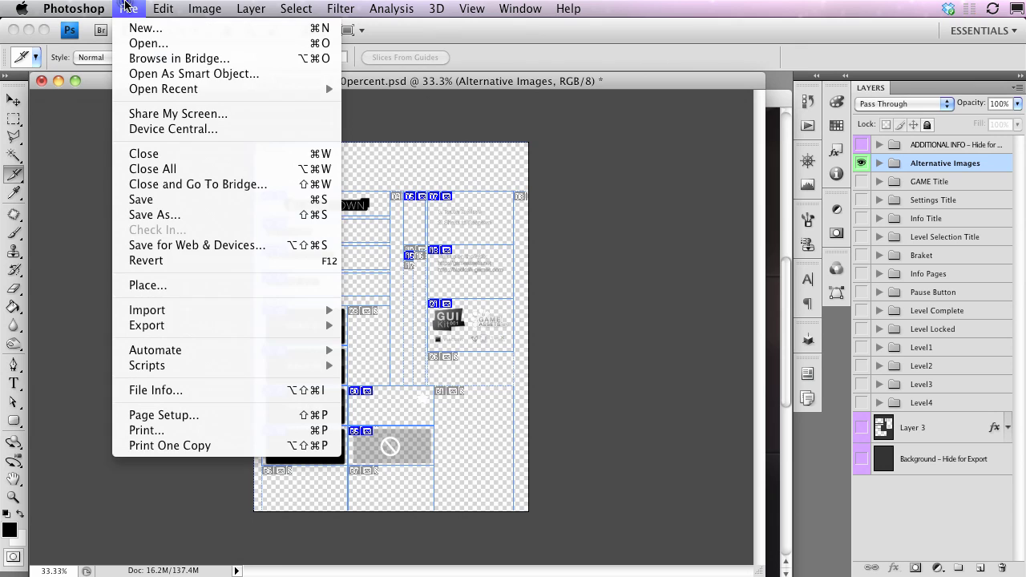
click(183, 244)
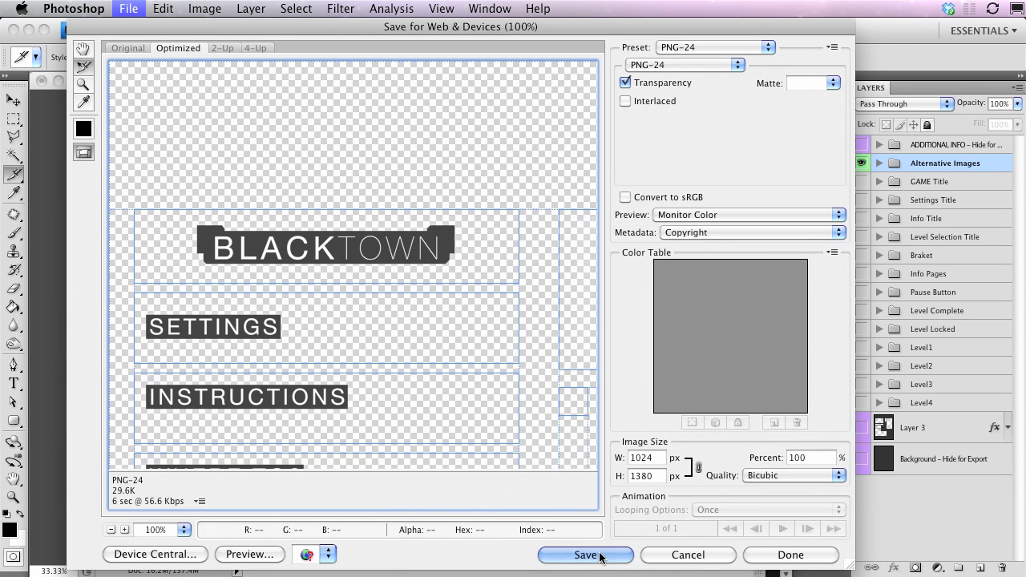
click(585, 554)
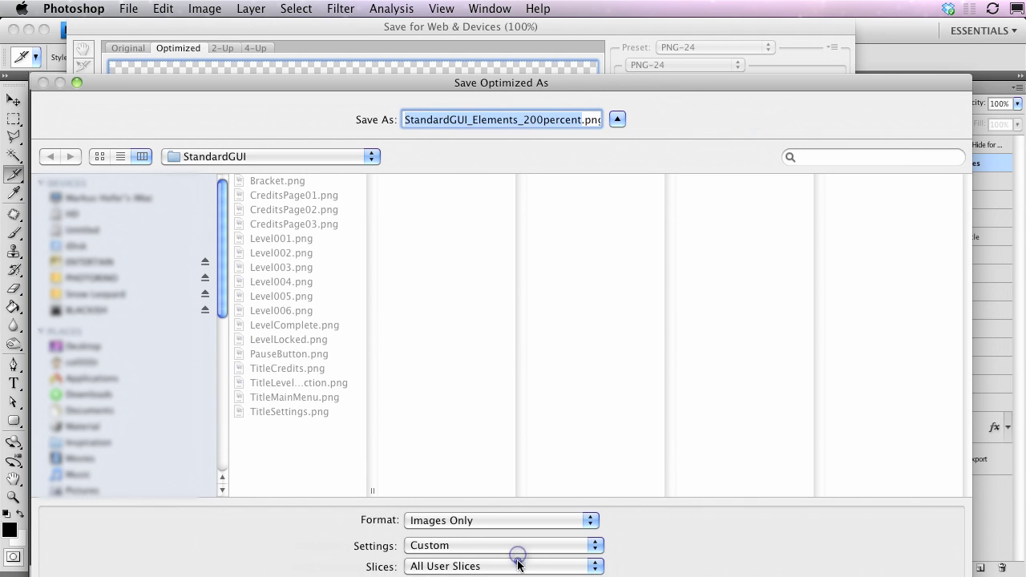
click(265, 156)
click(250, 191)
click(274, 181)
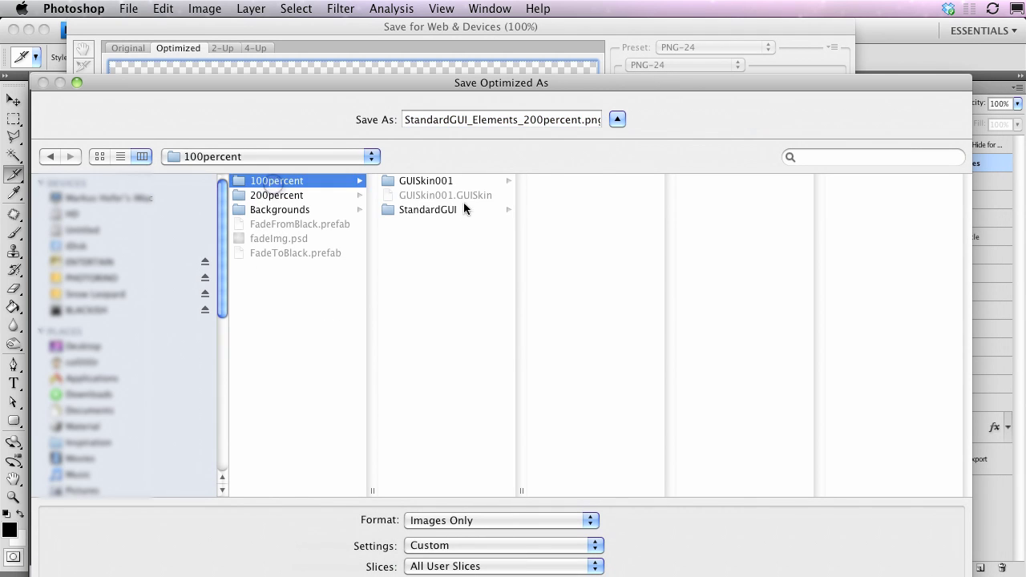
click(449, 209)
key(Return)
key(Return)
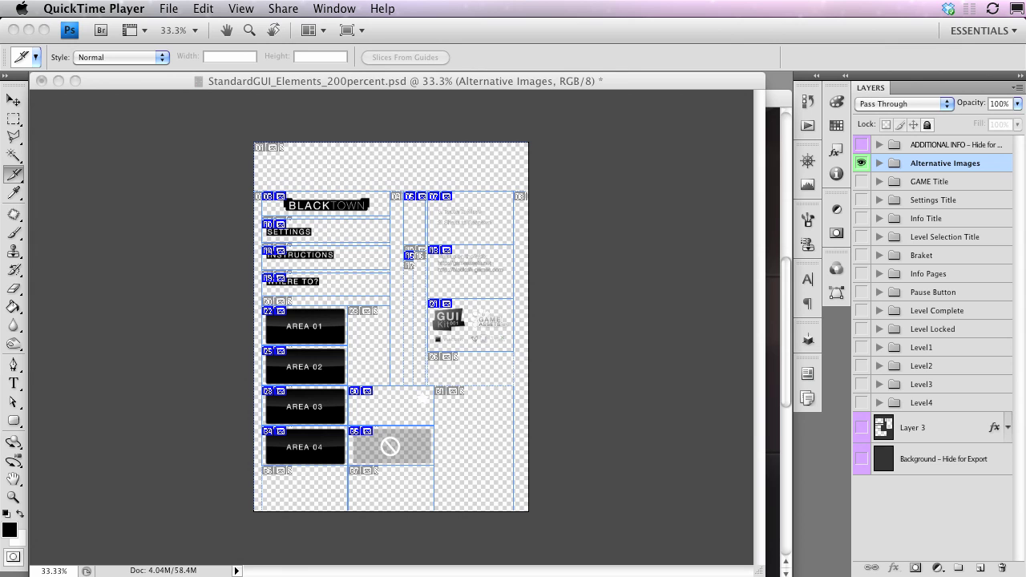
- Switch to Unity, collapse the 200percent/StandardGUI folder, then play and stop the GUI scene
key(super+Tab)
key(super+Tab)
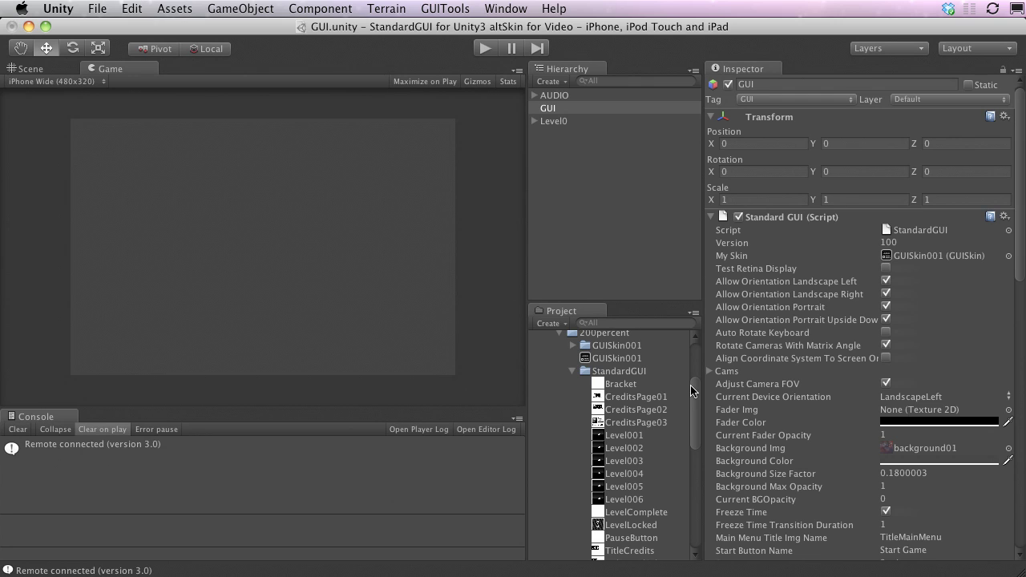
click(572, 371)
scroll(605, 397, up, 3)
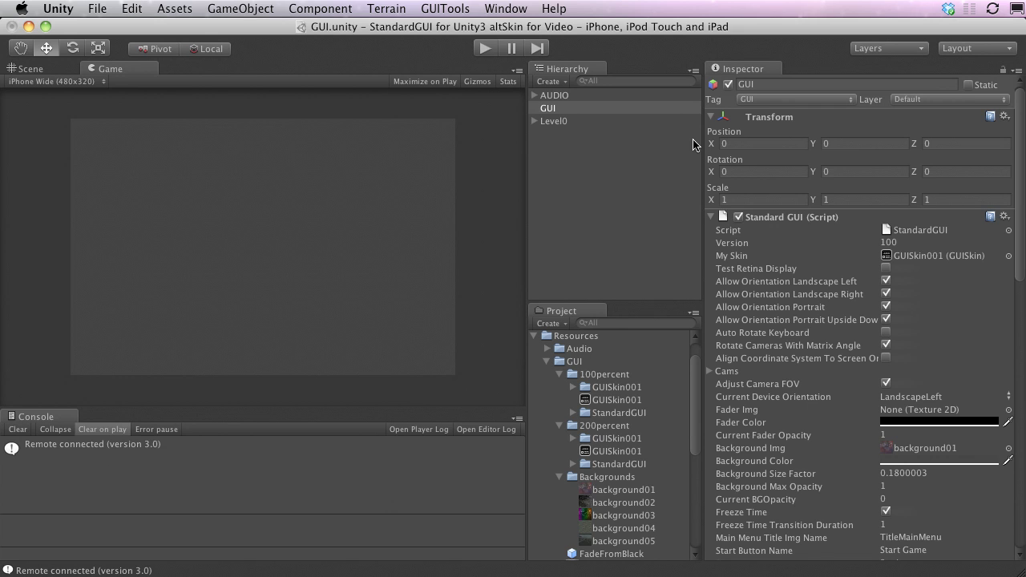
key(super+p)
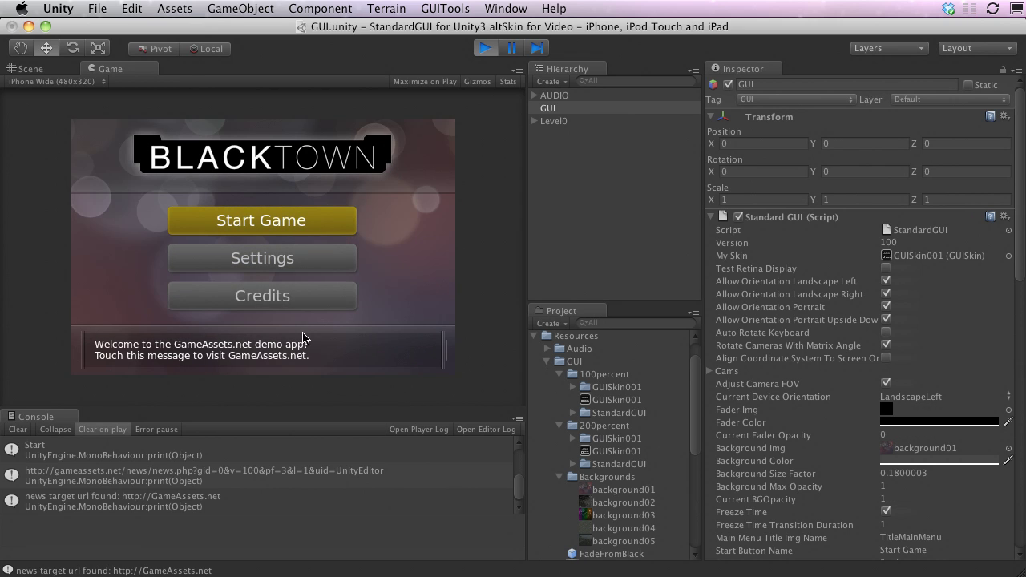
key(super+p)
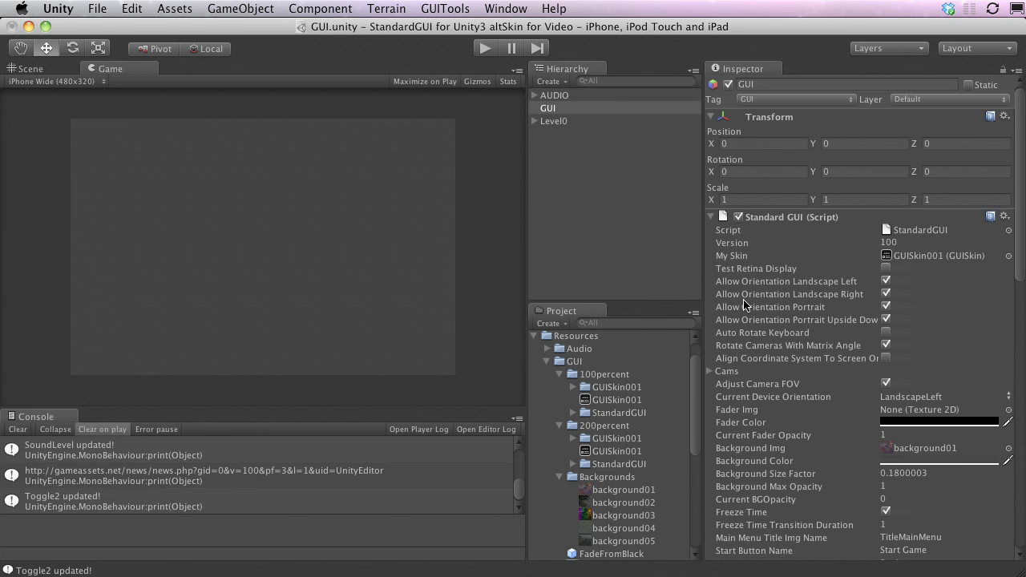
click(782, 282)
click(783, 294)
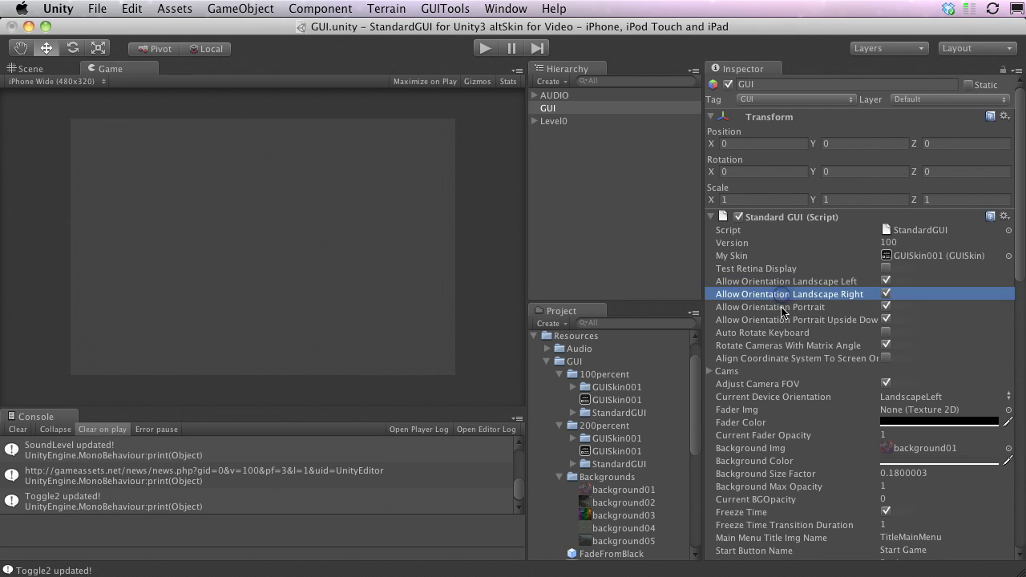
click(784, 308)
click(785, 320)
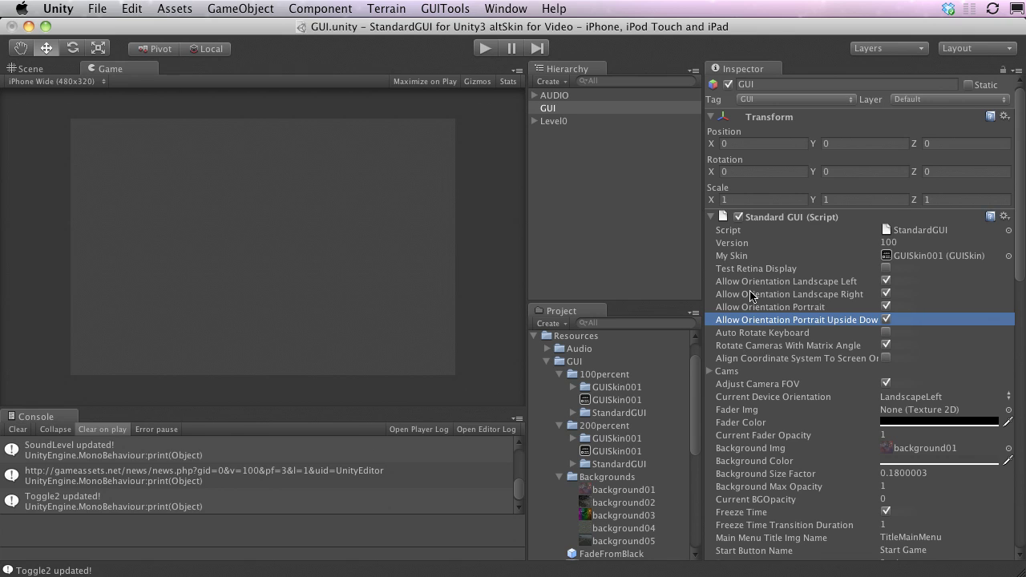
click(776, 347)
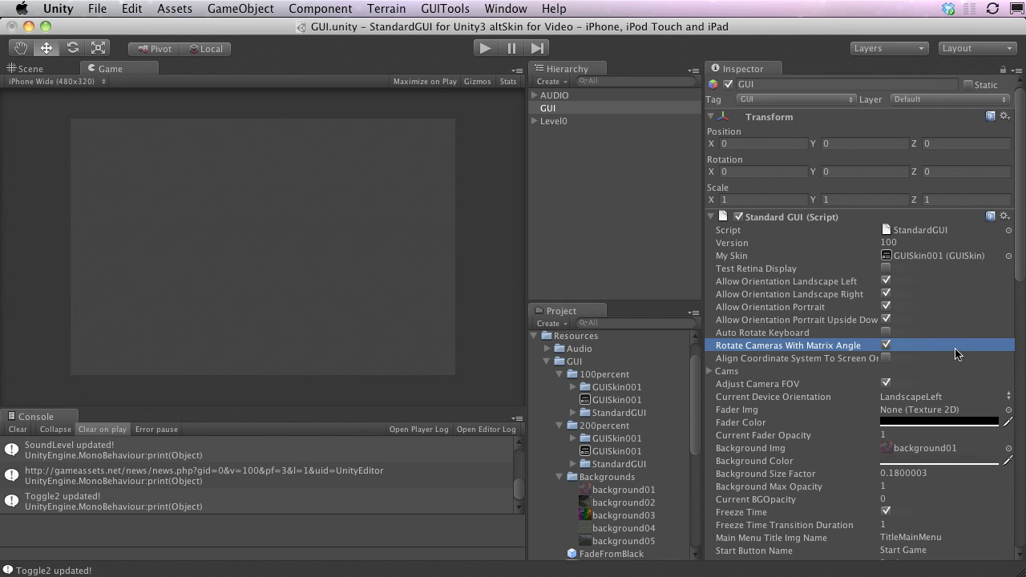
click(834, 282)
click(836, 294)
click(836, 307)
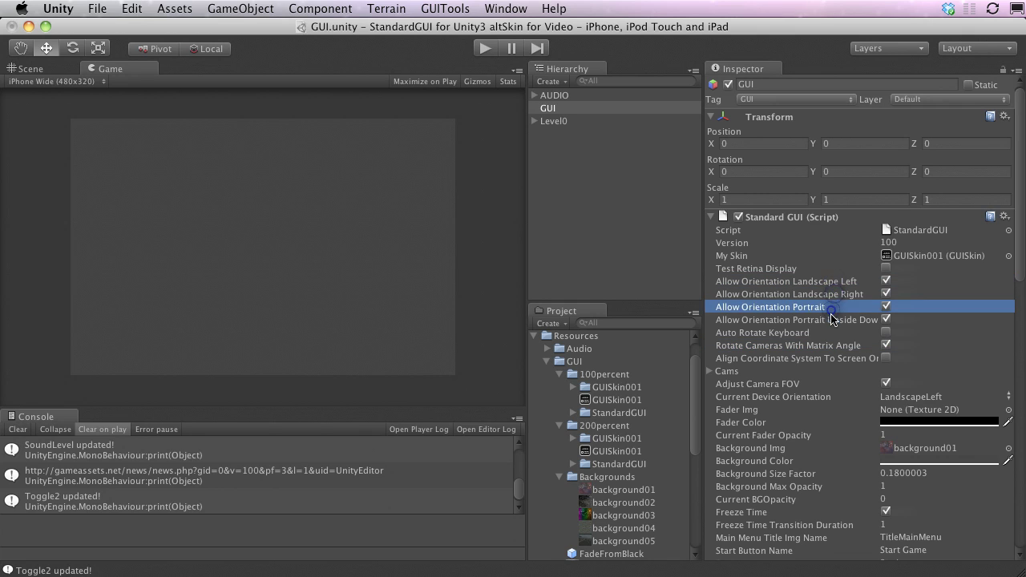
click(839, 320)
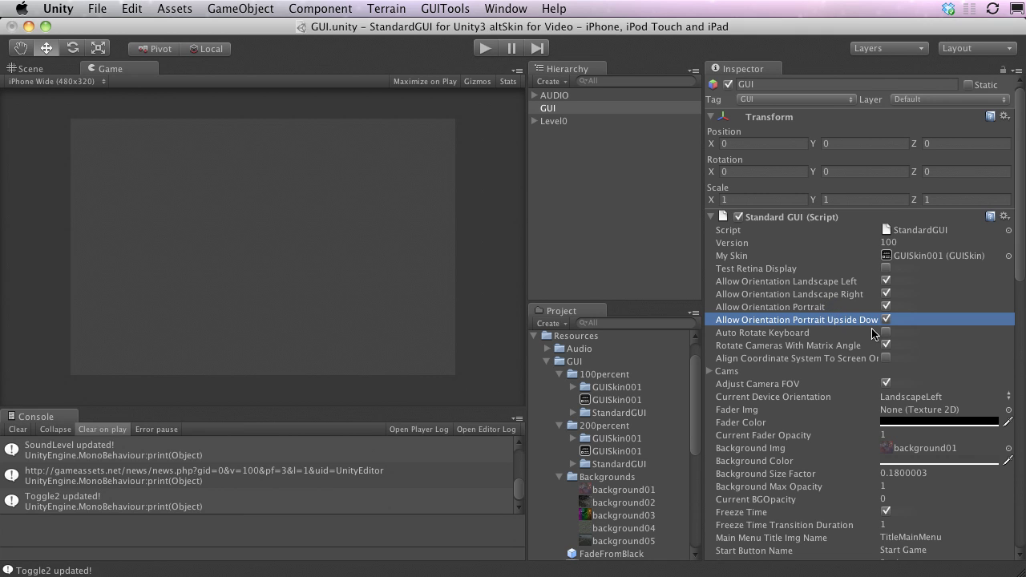
key(super+p)
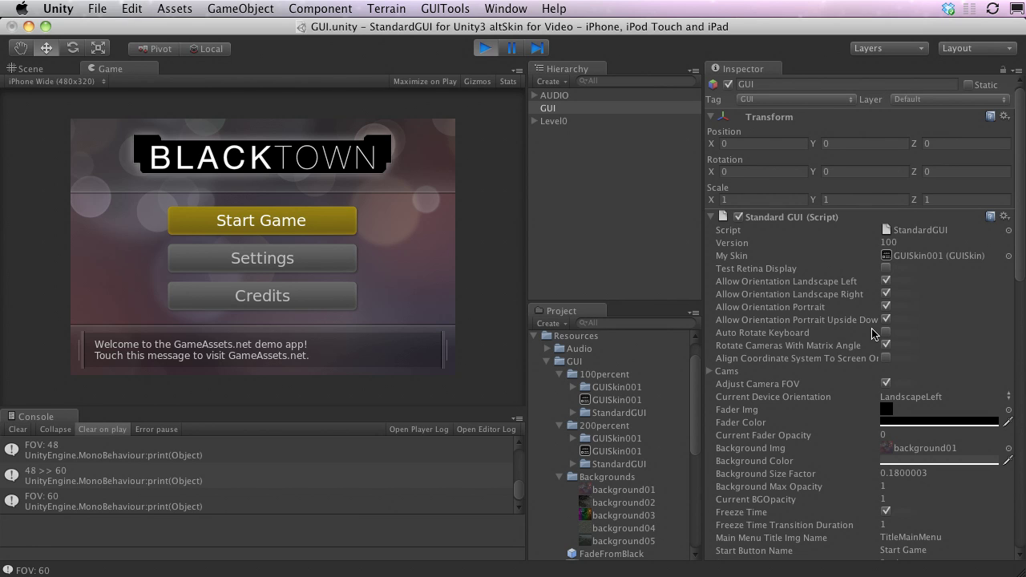
- Stop the game and review the Fader Img, Fader Color and Current Fader Opacity settings
key(super+p)
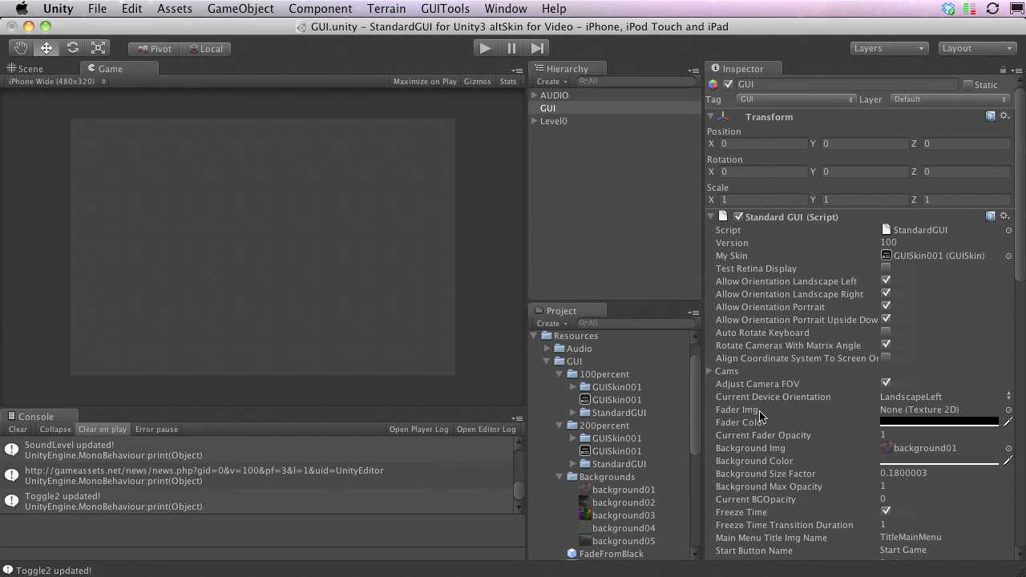
click(759, 409)
click(756, 423)
click(757, 436)
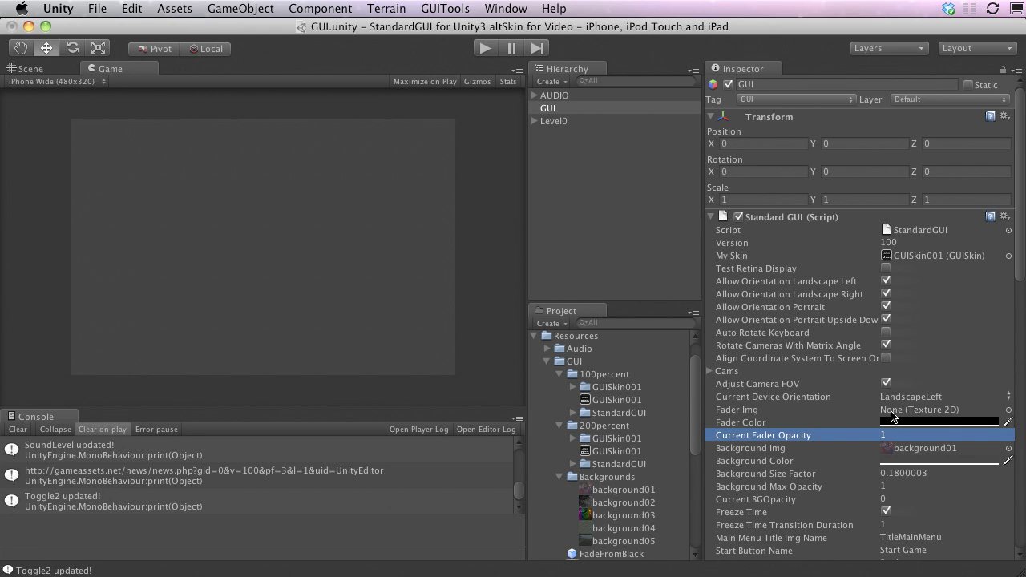
click(750, 424)
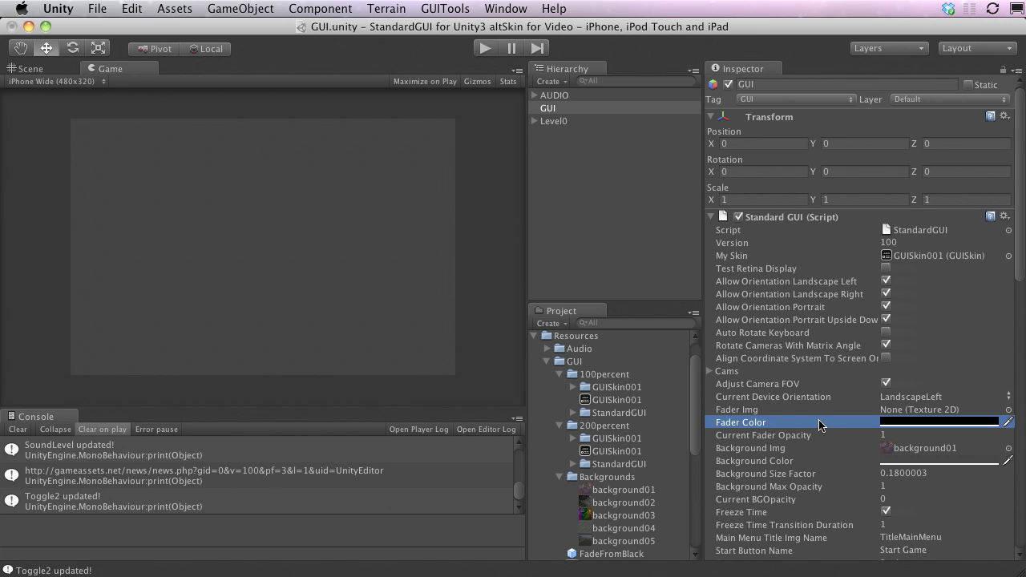
key(Up)
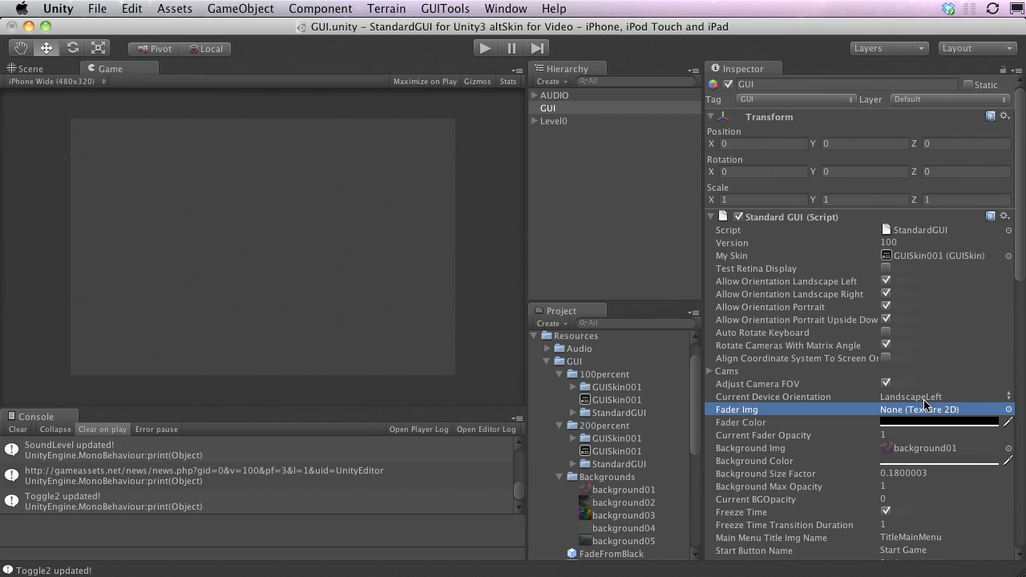
- Raise the Fader Color brightness to full white and play the scene
click(938, 423)
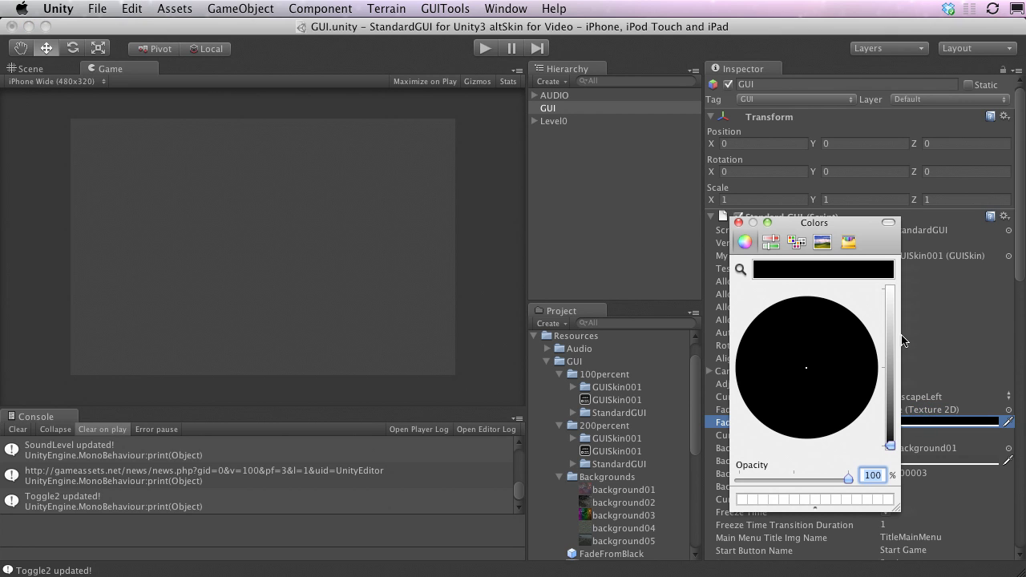
drag(891, 337, 889, 272)
click(738, 222)
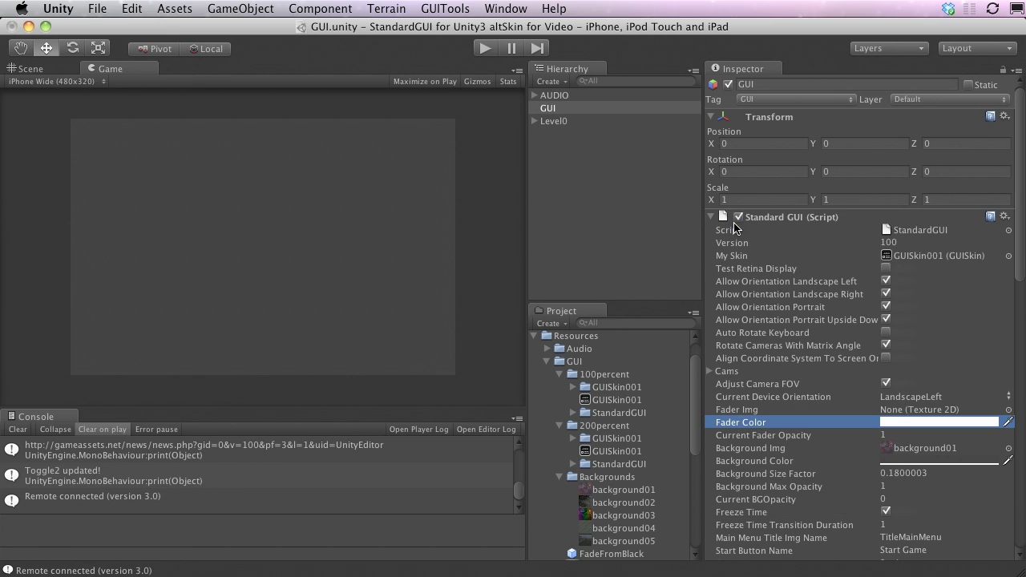
key(super+p)
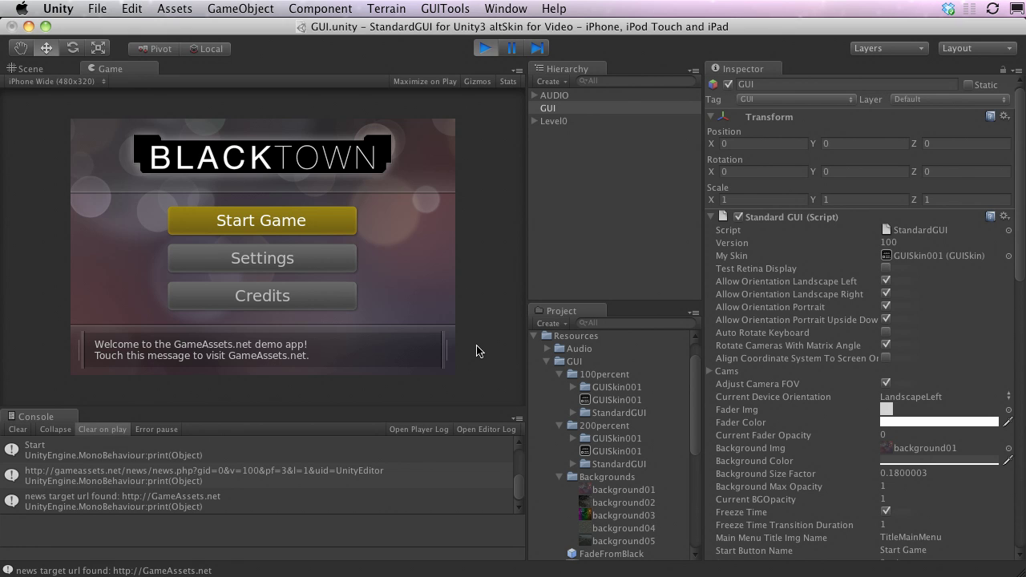
- Assign background02 to Background Img, play, and scrub Background Size Factor and Max Opacity
key(super+p)
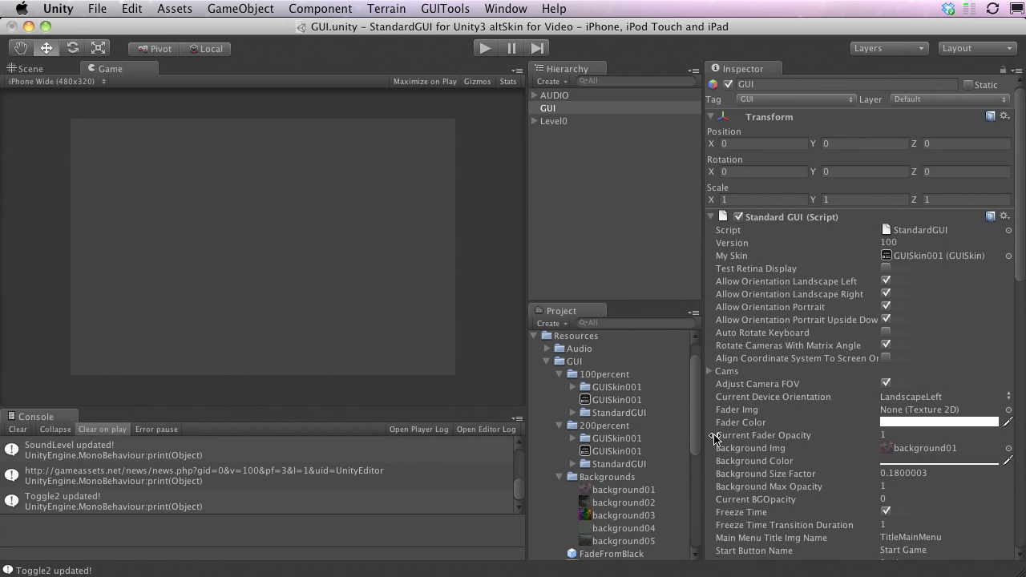
click(770, 445)
drag(624, 503, 928, 451)
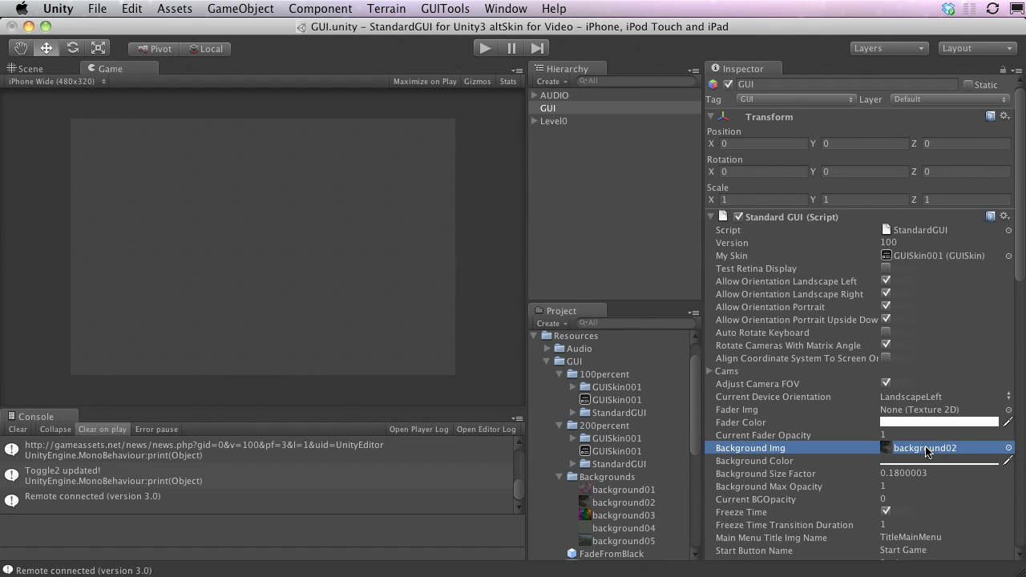
key(super+p)
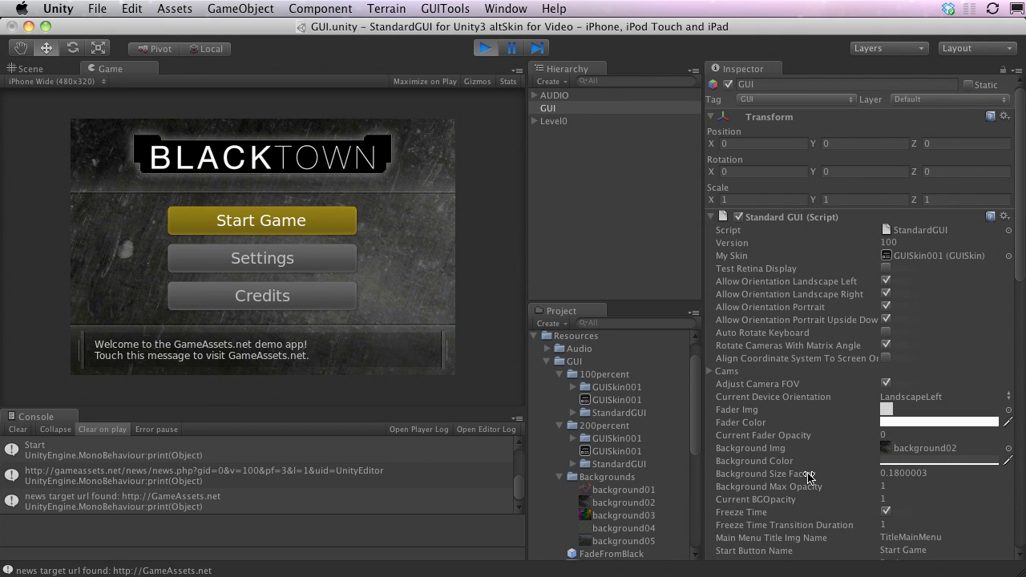
mouse_move(804, 474)
mouse_down()
mouse_move(822, 477)
mouse_move(800, 477)
mouse_up()
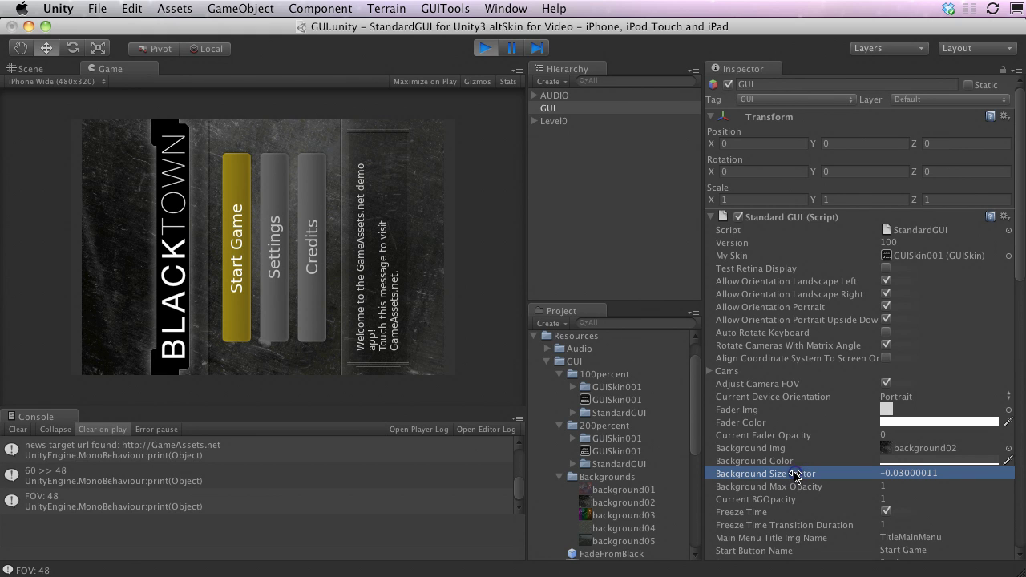
drag(791, 475, 772, 493)
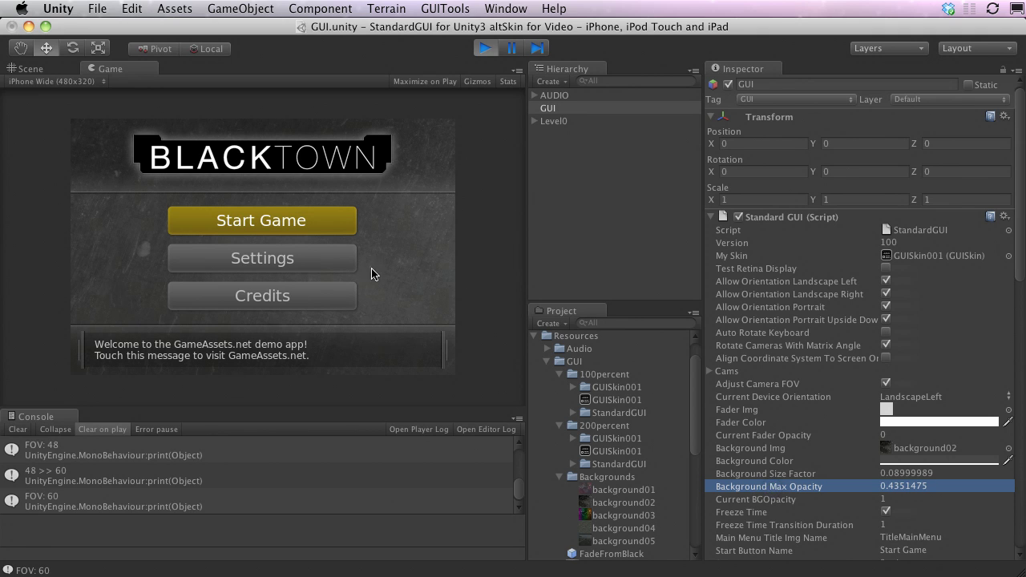
- Press Start Game and swipe between the AREA 01 and AREA 02 cards
click(273, 220)
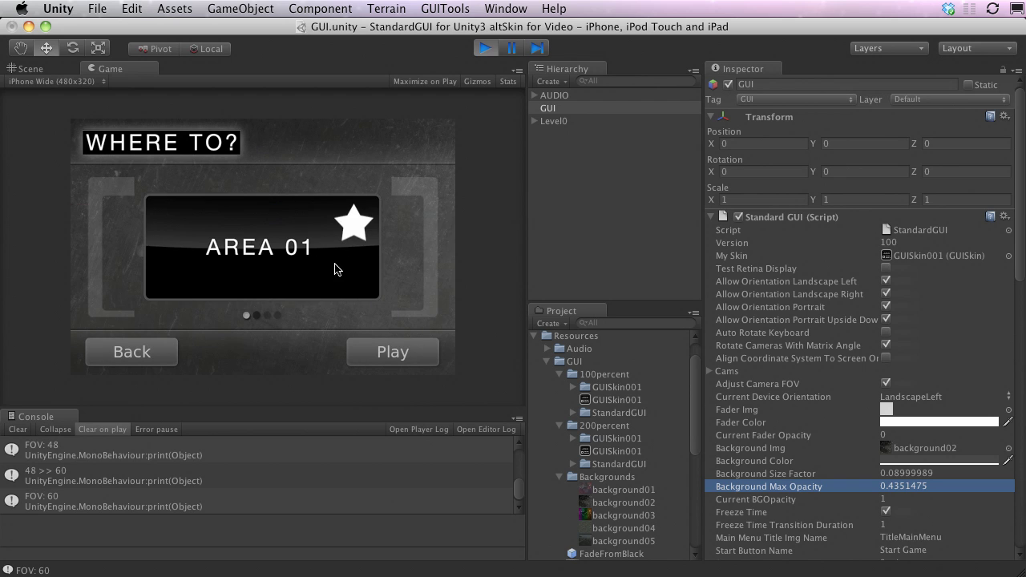
drag(335, 270, 104, 275)
drag(217, 257, 508, 267)
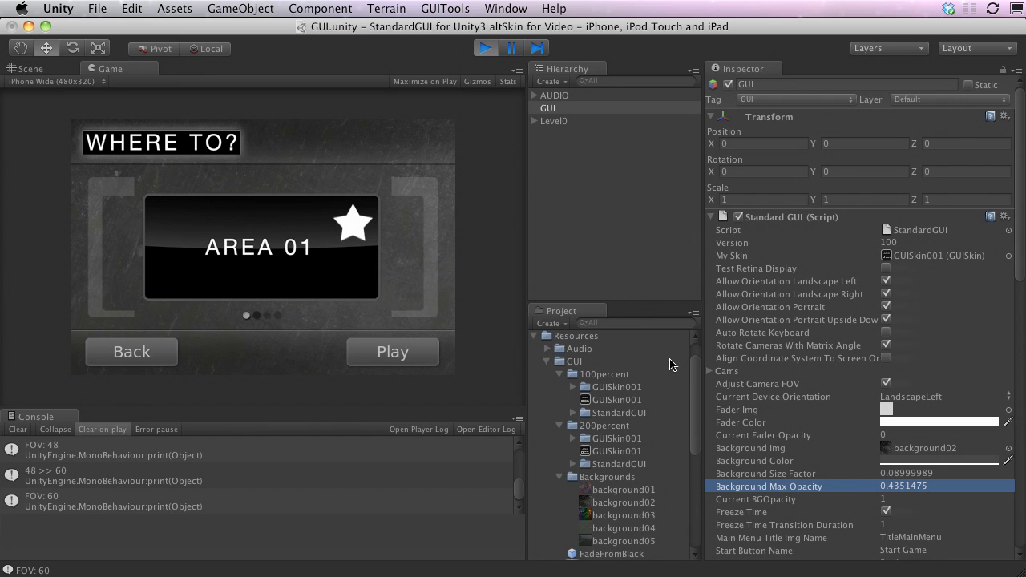
- Review the Freeze Time settings, stop the game, and start editing Freeze Time Transition Duration
click(771, 513)
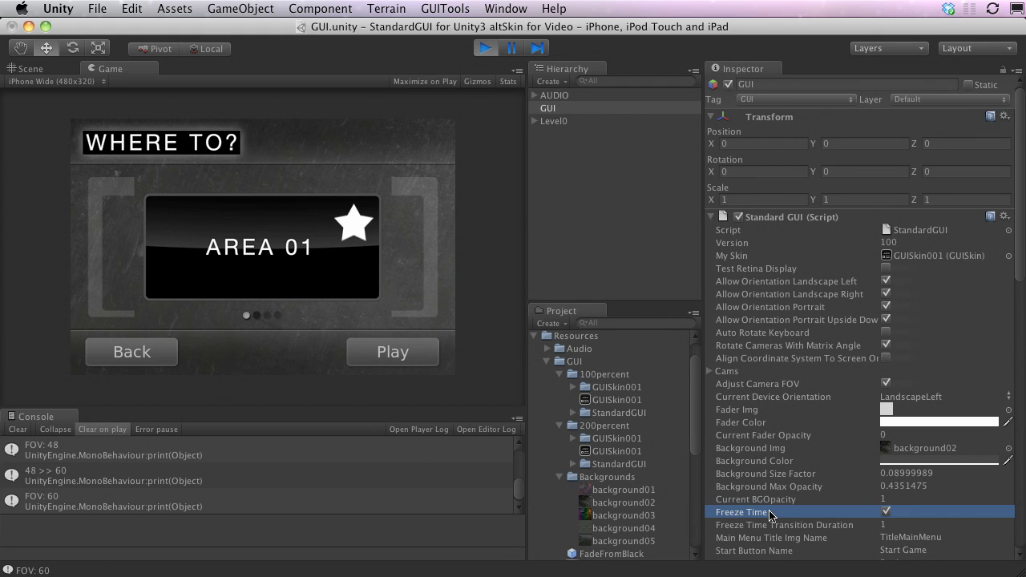
scroll(903, 489, down, 3)
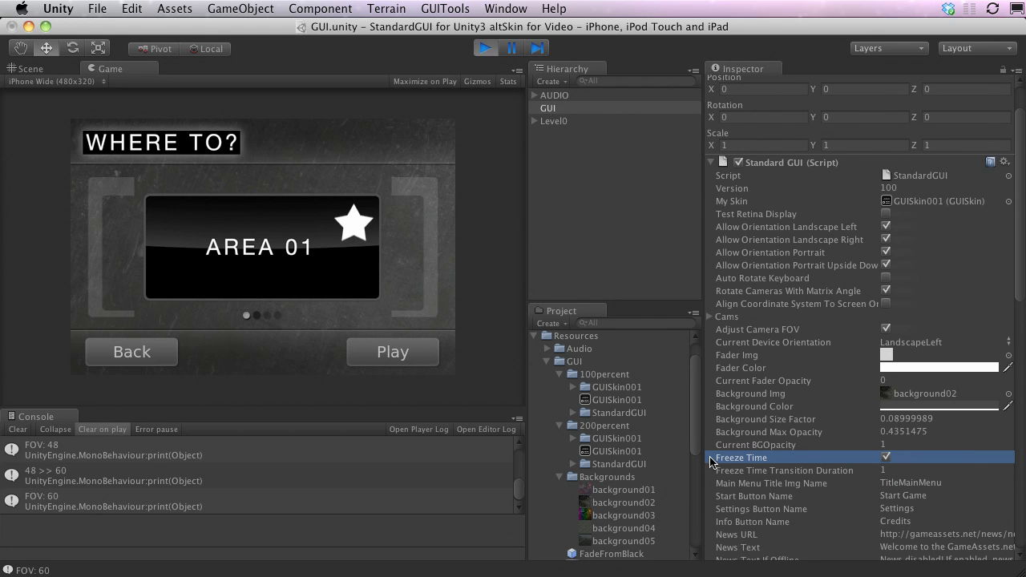
click(796, 473)
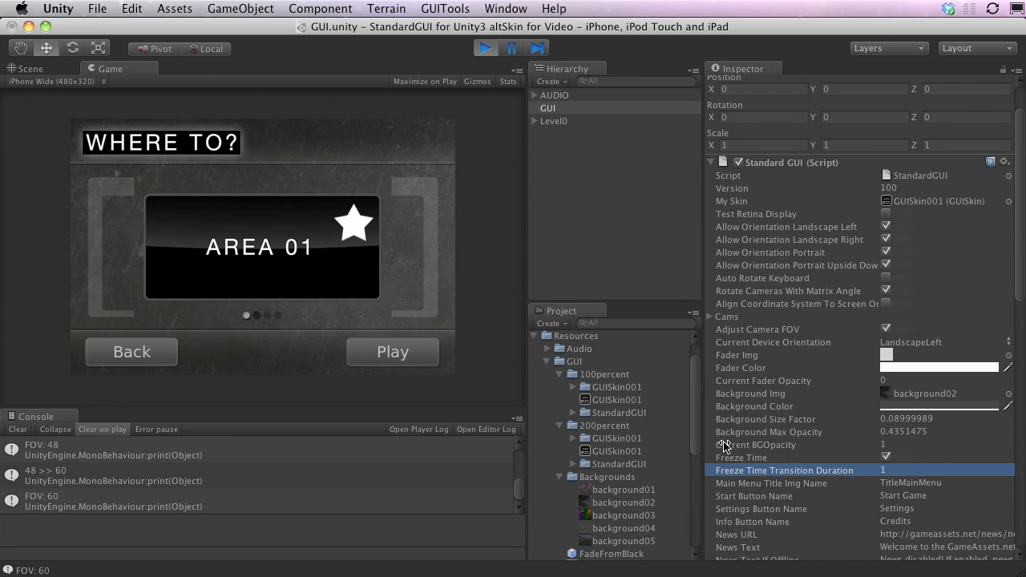
key(super+p)
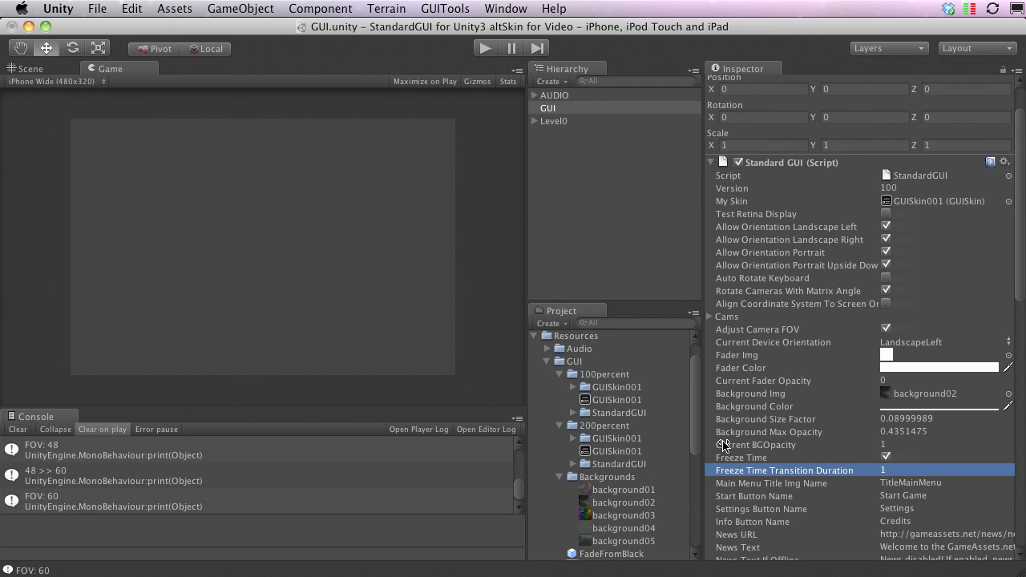
mouse_move(833, 471)
mouse_down()
mouse_move(870, 473)
mouse_move(812, 474)
mouse_move(838, 473)
mouse_up()
click(892, 472)
- Set Freeze Time Transition Duration to 1 and review the button name and News URL settings
text(1)
key(Return)
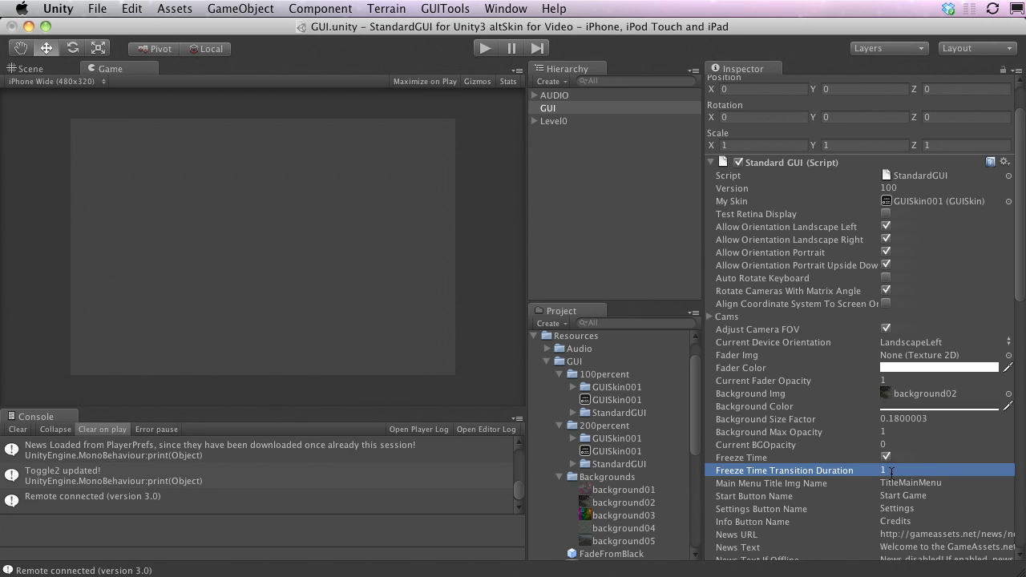
click(778, 496)
click(778, 508)
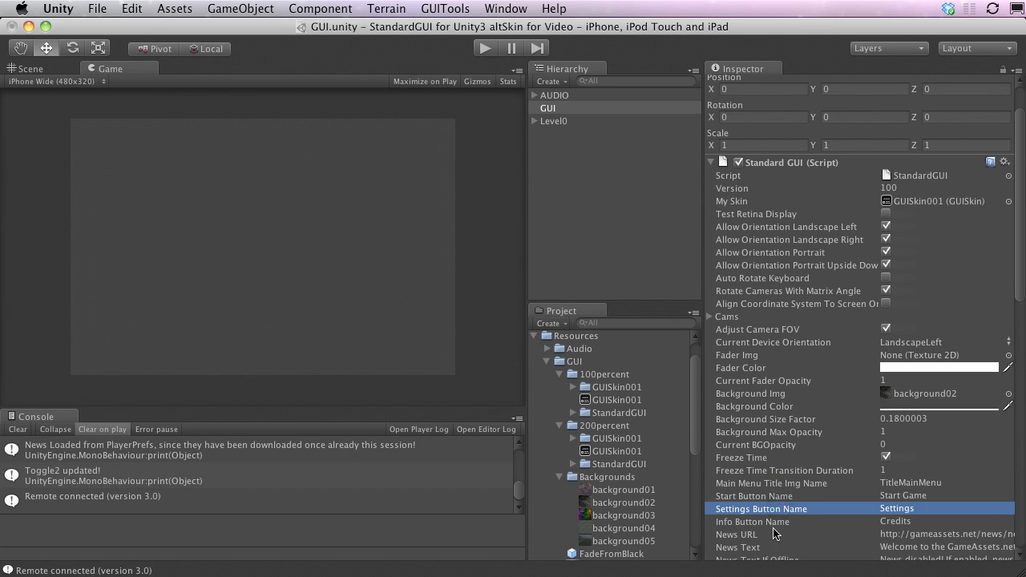
click(776, 534)
- Rename the Settings button to Options and the info button from Credits to Instructions
click(903, 509)
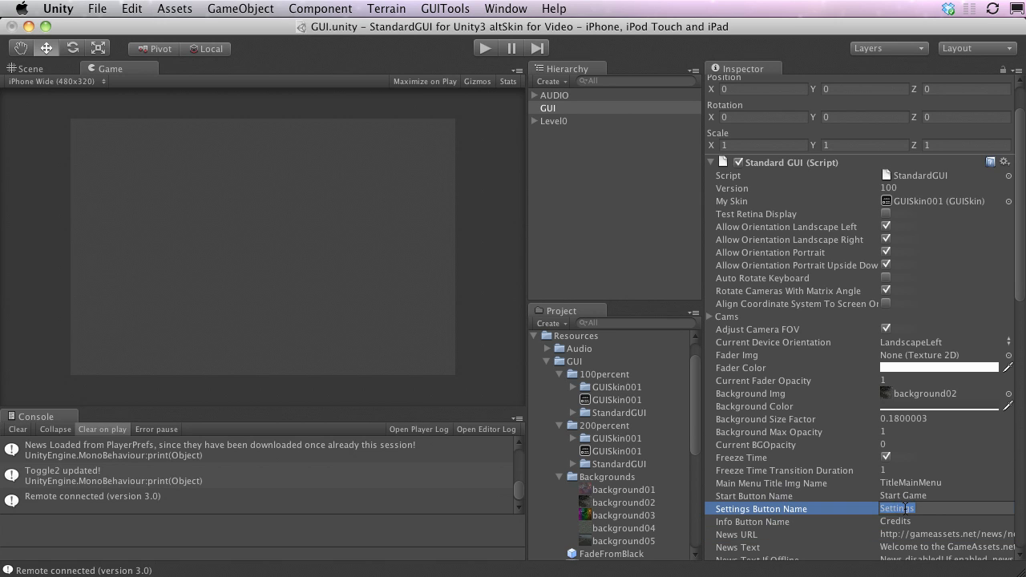
text(Options)
key(Tab)
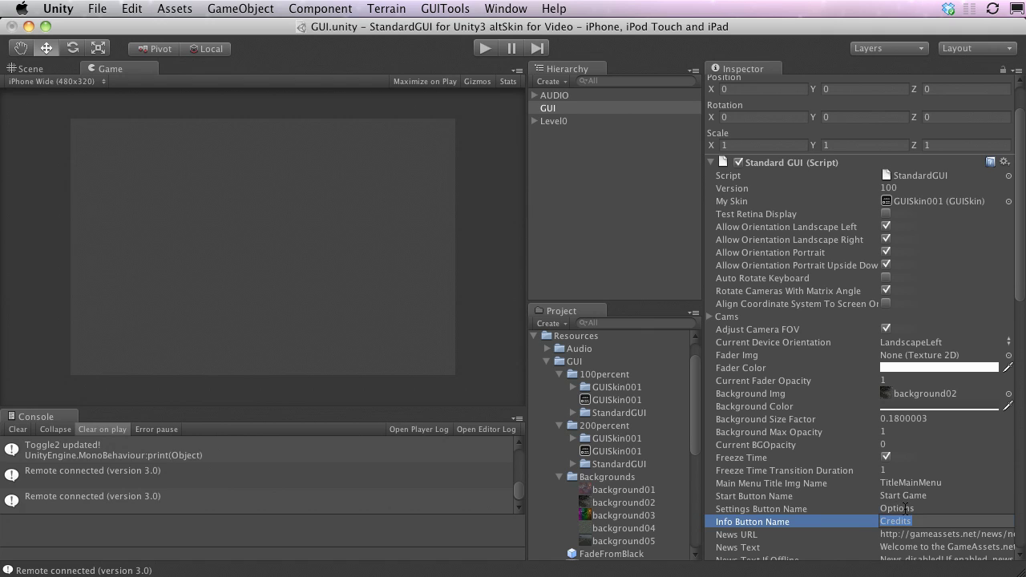
key(BackSpace)
text(Instructions)
key(Return)
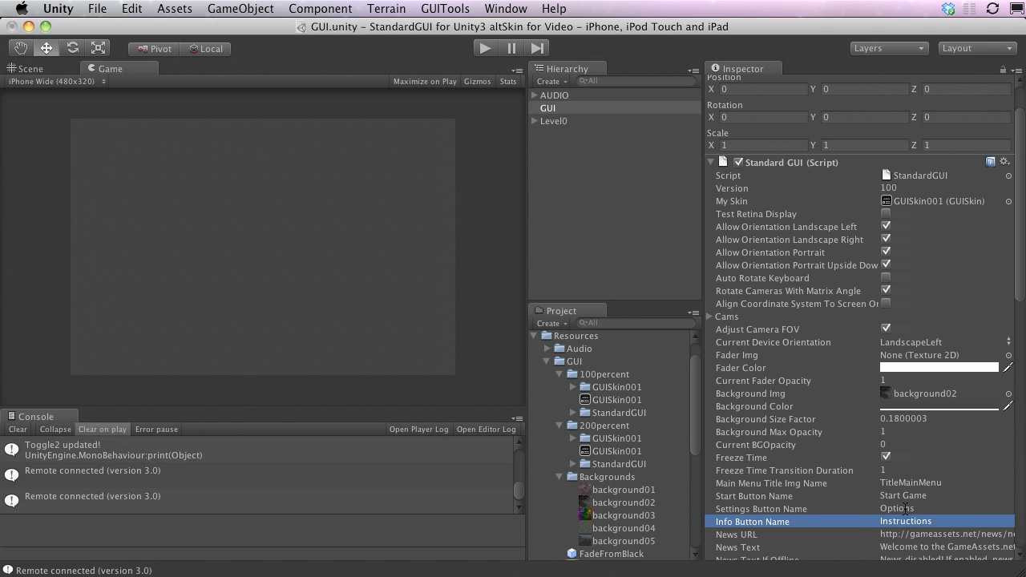
click(854, 497)
- Play the game to preview the menu and select the News URL value
key(super+c)
key(super+p)
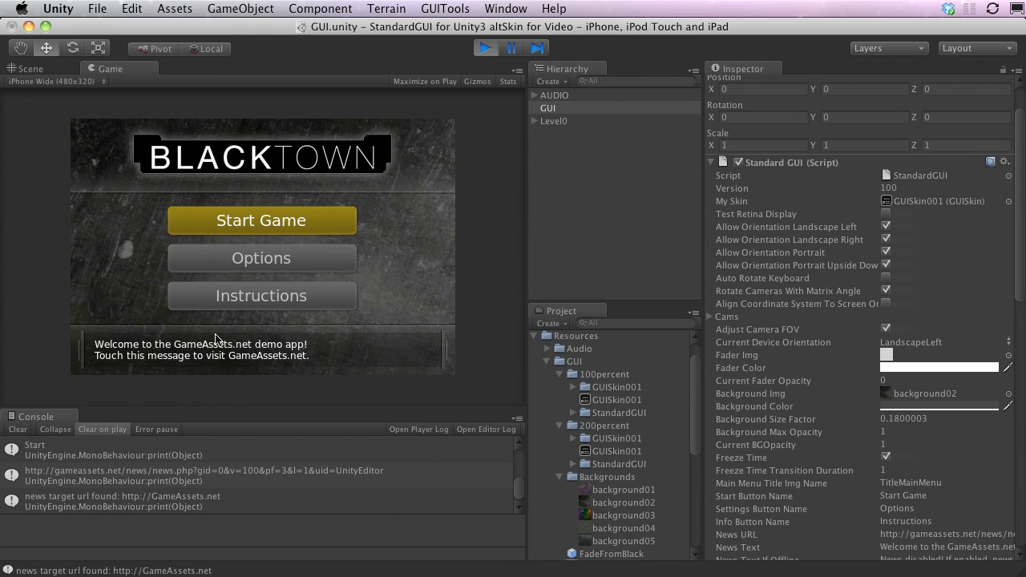
click(754, 534)
- Clear the News URL and the long News Text, then play and stop to check the news panel
scroll(881, 497, down, 5)
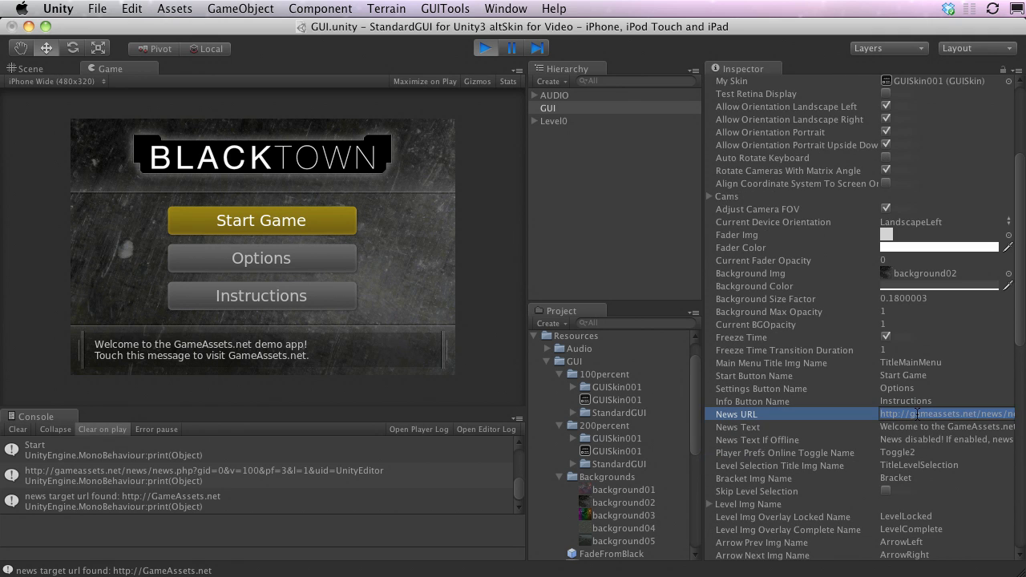
key(super+p)
click(915, 414)
key(BackSpace)
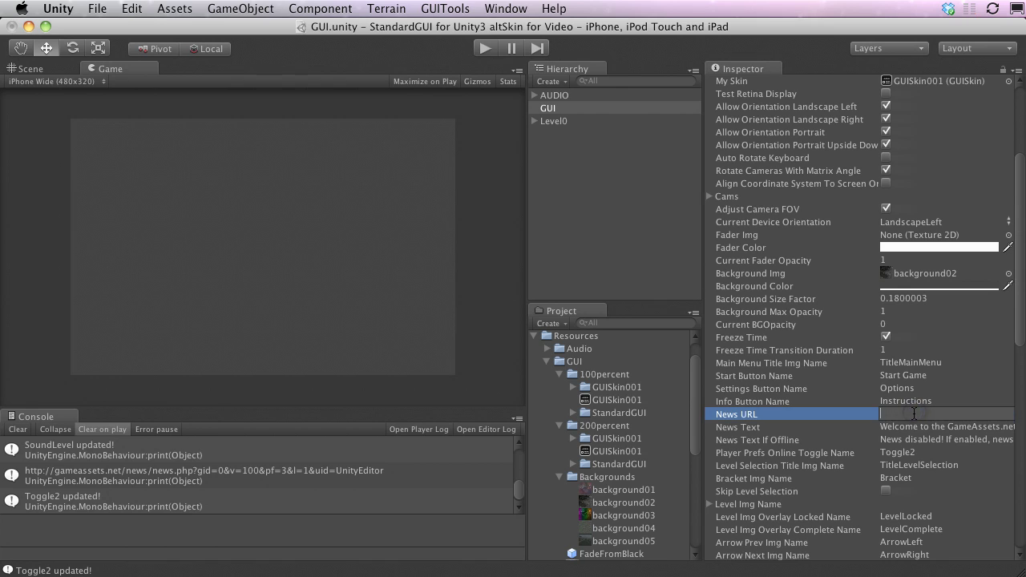
click(903, 426)
key(BackSpace)
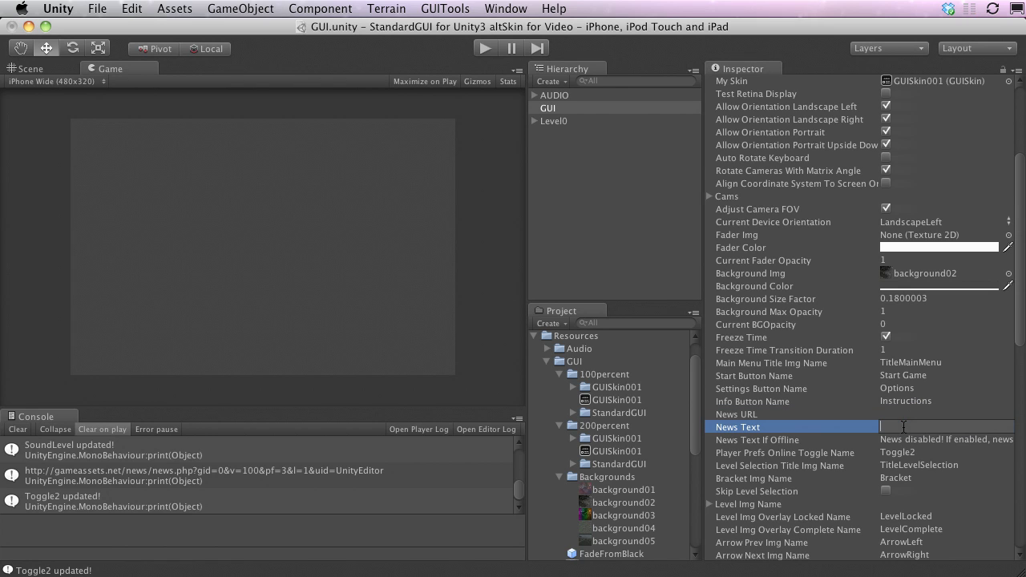
key(super+p)
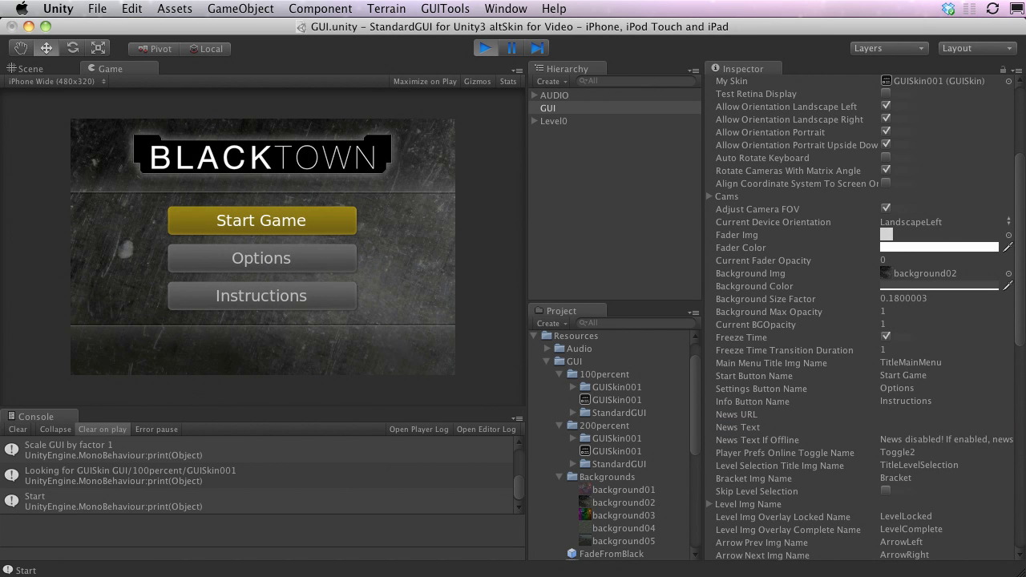
key(super+p)
- Enter 'Welcome' as the News Text, select Player Prefs Online Toggle Name, and play
click(896, 428)
text(We)
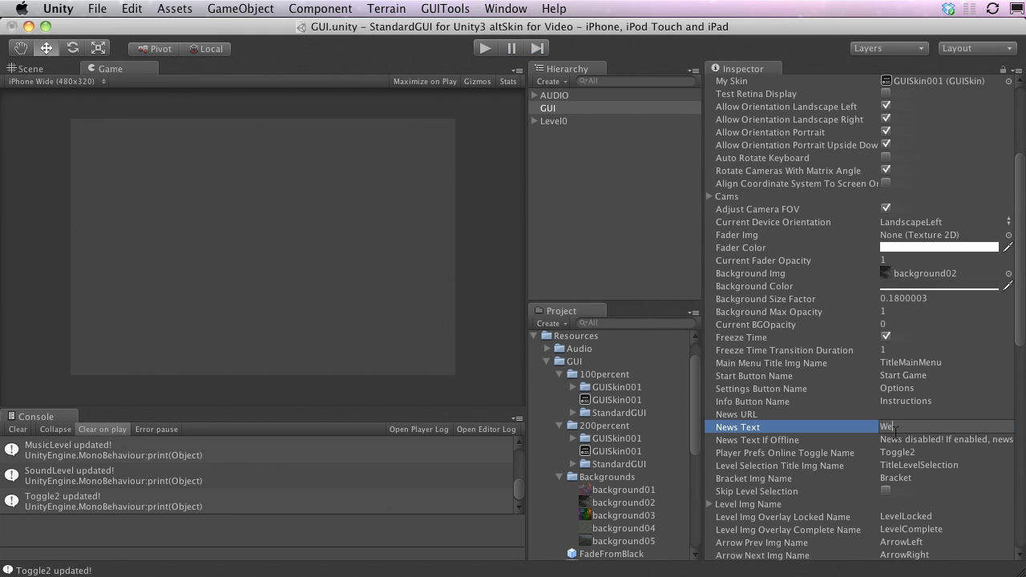
text(lcom)
key(Return)
click(928, 429)
text(elcome)
key(Return)
click(943, 437)
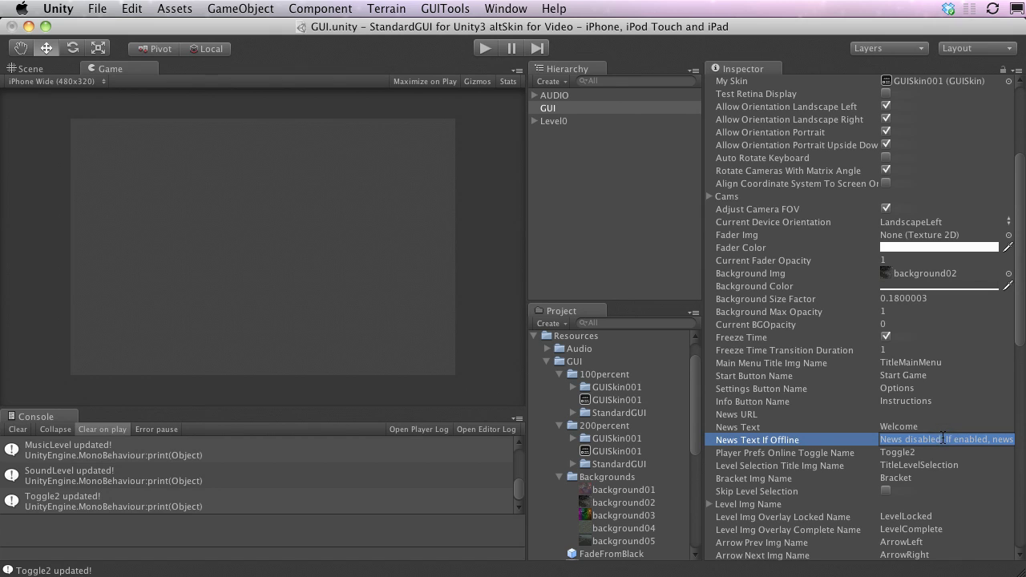
click(826, 454)
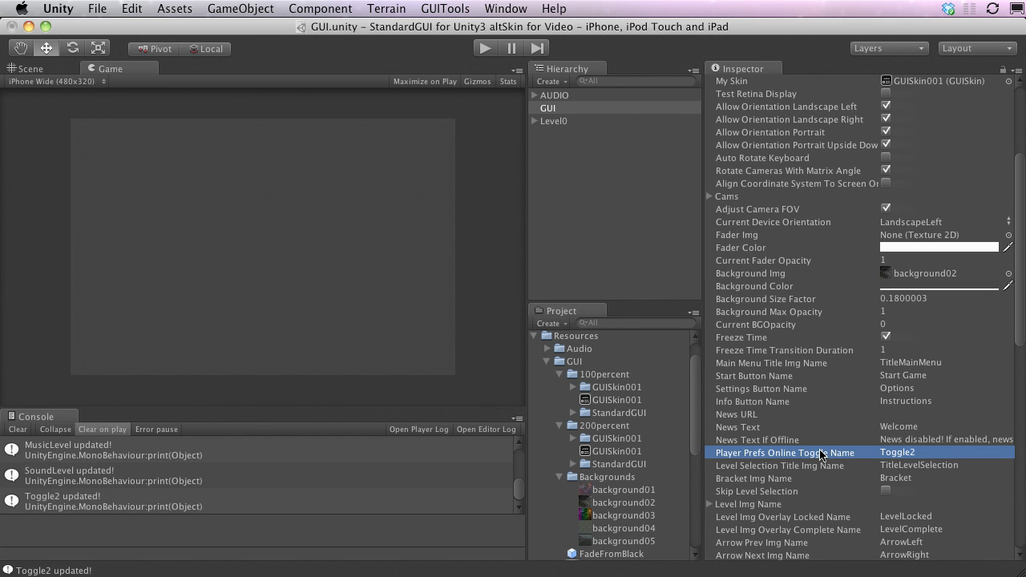
key(super+p)
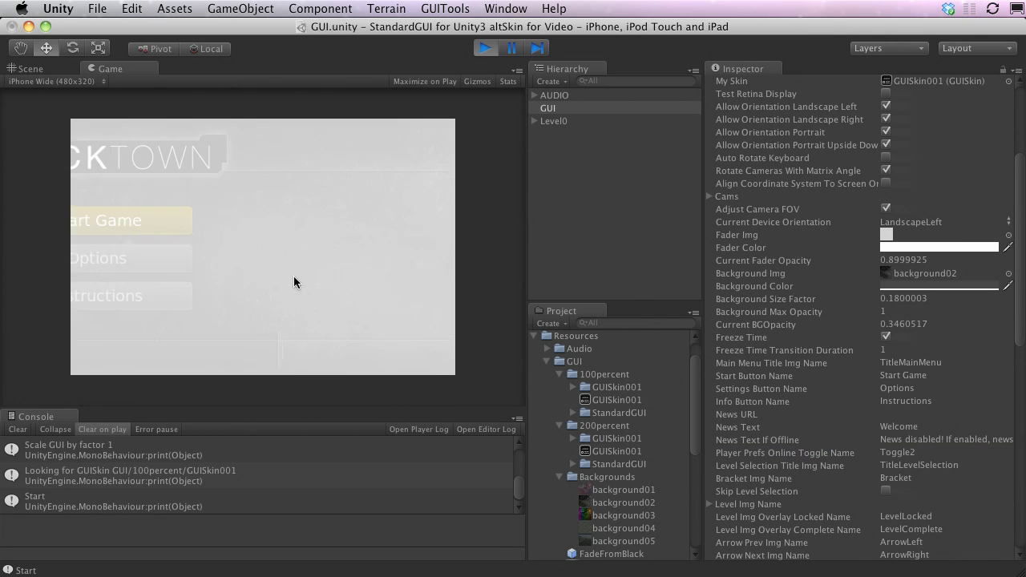
- Stop the game and change Player Prefs Online Toggle Name from Toggle2 to Toggle1
click(289, 260)
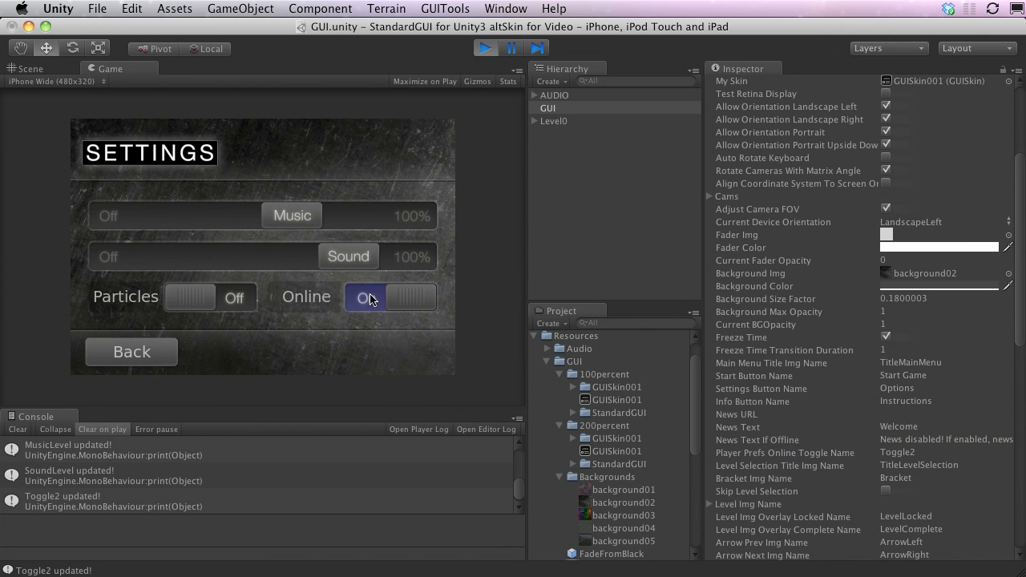
key(super+p)
click(926, 453)
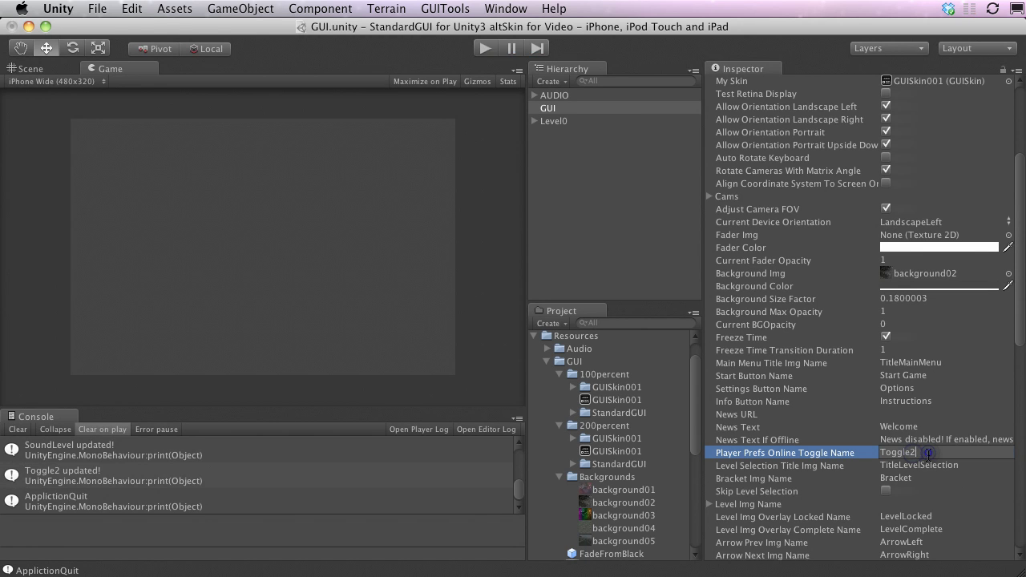
key(BackSpace)
text(1)
key(Return)
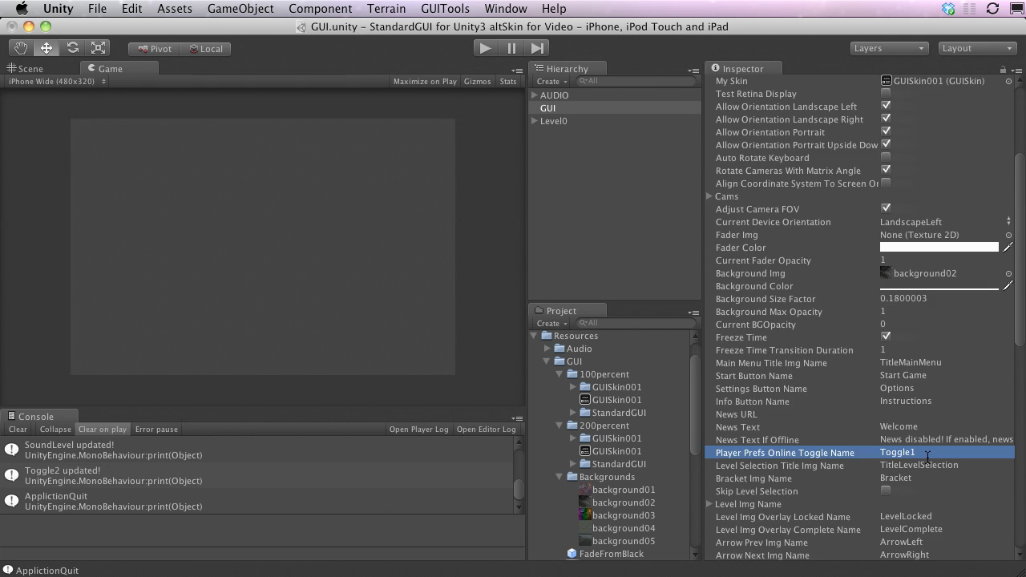
- Collapse the Level Status list and enable Toggle 1
scroll(928, 456, down, 5)
click(710, 389)
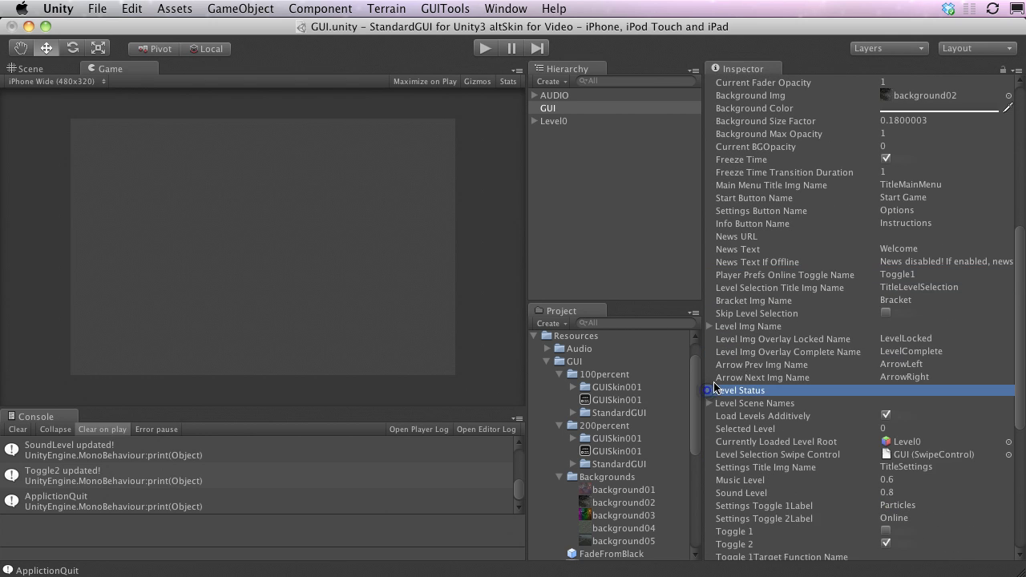
scroll(754, 425, down, 2)
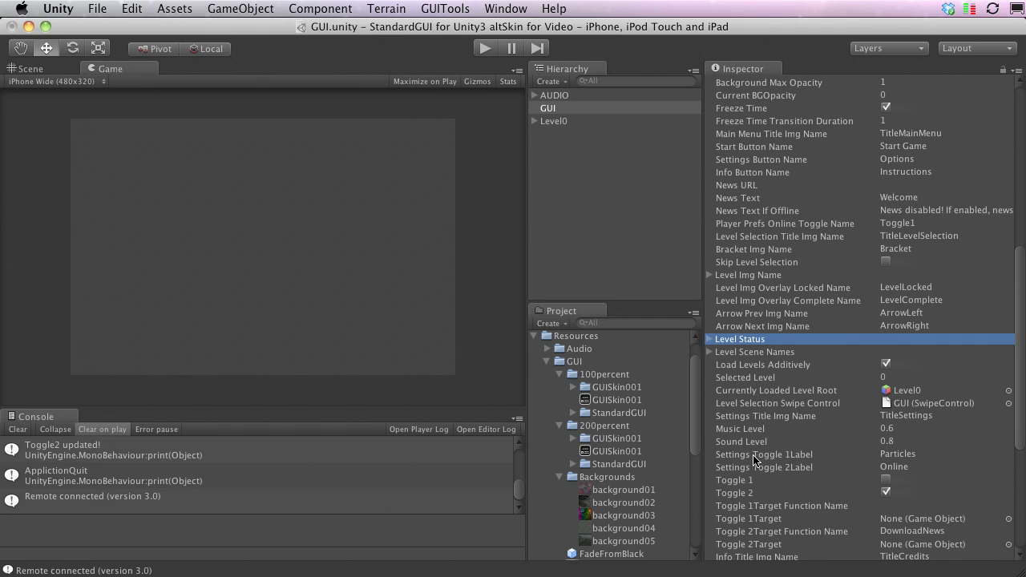
click(753, 455)
click(886, 479)
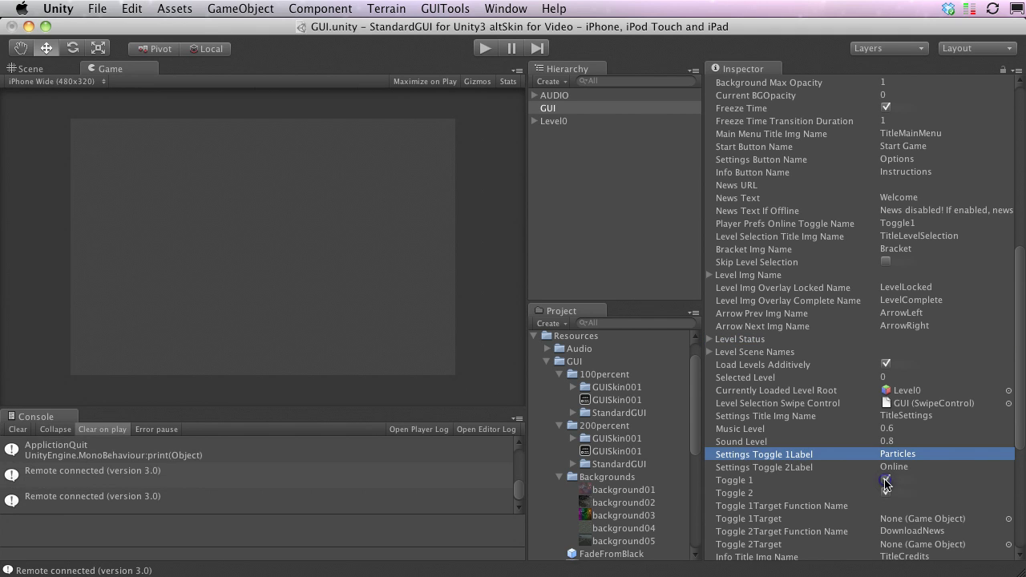
- Move DownloadNews from Toggle 2's function name to Toggle 1Target Function Name
double_click(906, 532)
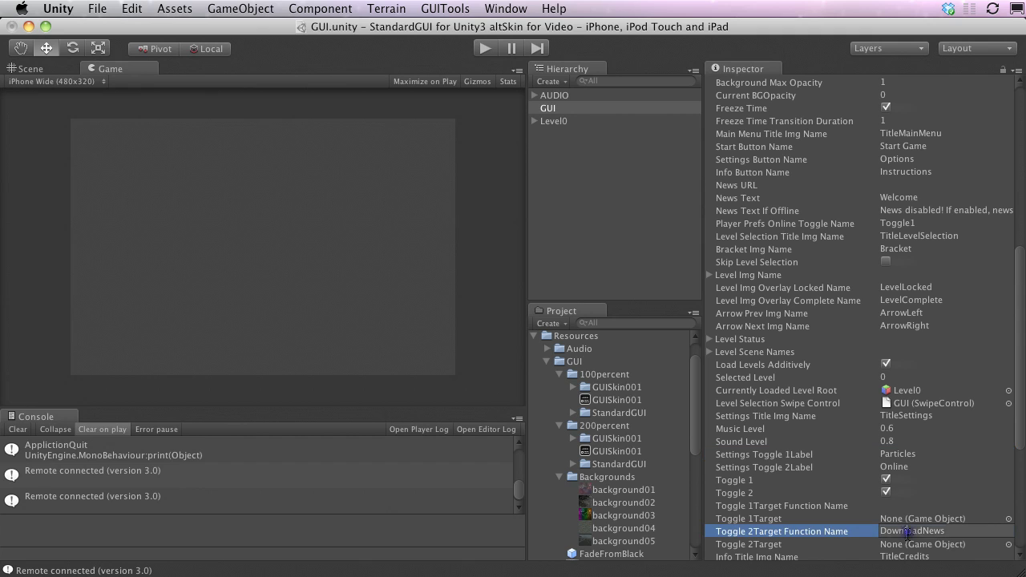
key(super+x)
click(906, 506)
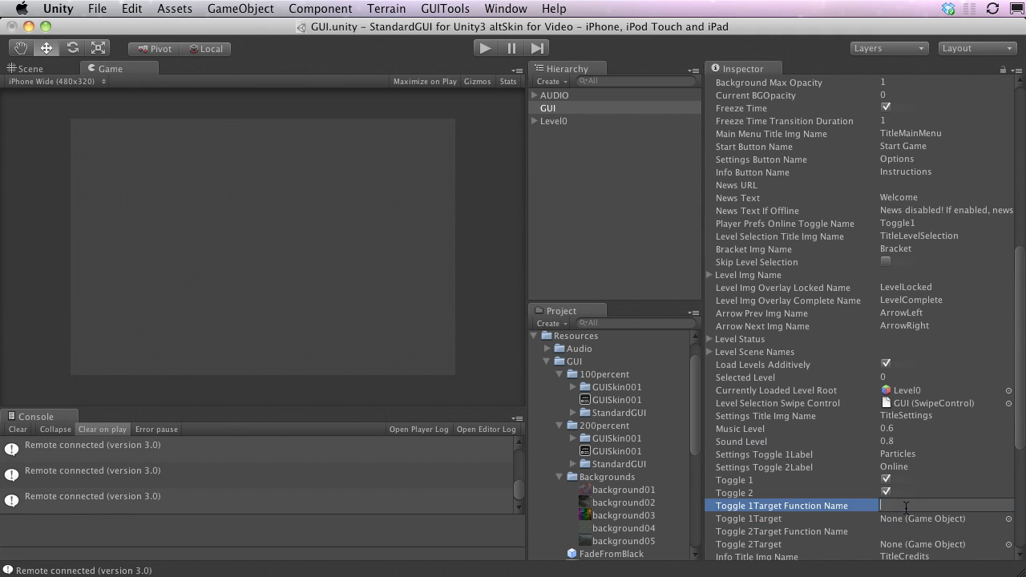
key(super+v)
click(814, 511)
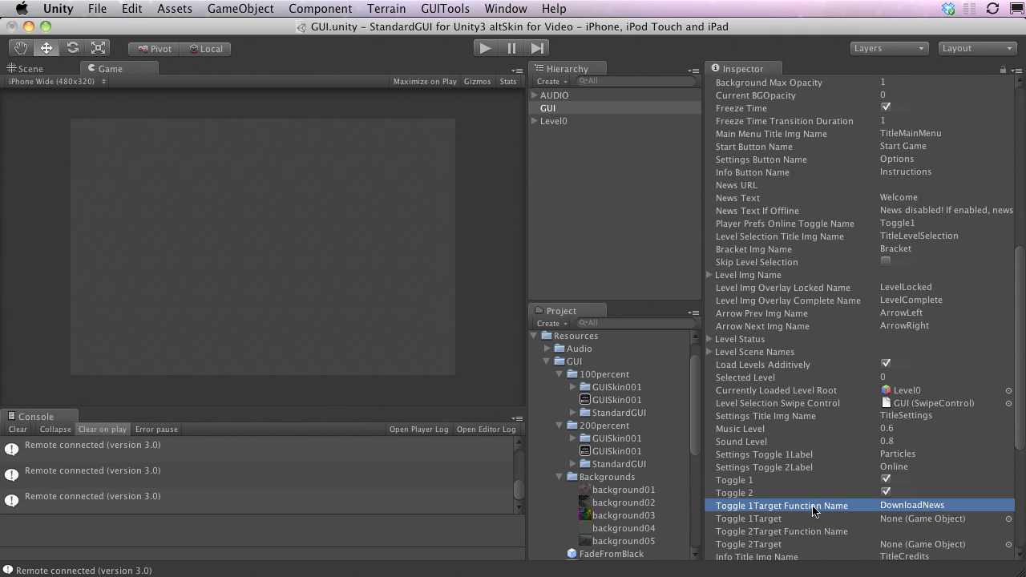
click(897, 519)
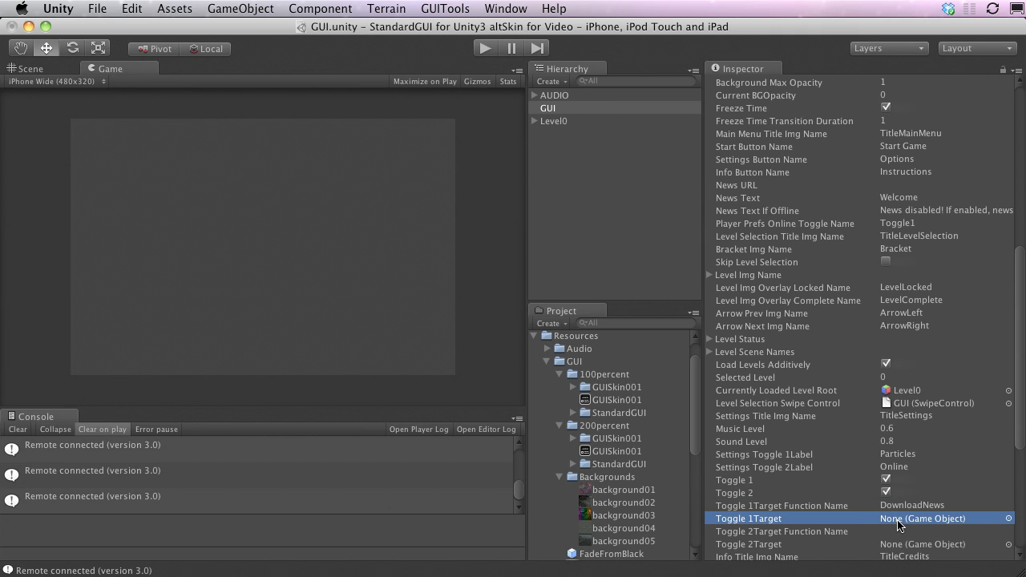
- Relabel Toggle 1 from Particles to Online and run the game
click(897, 456)
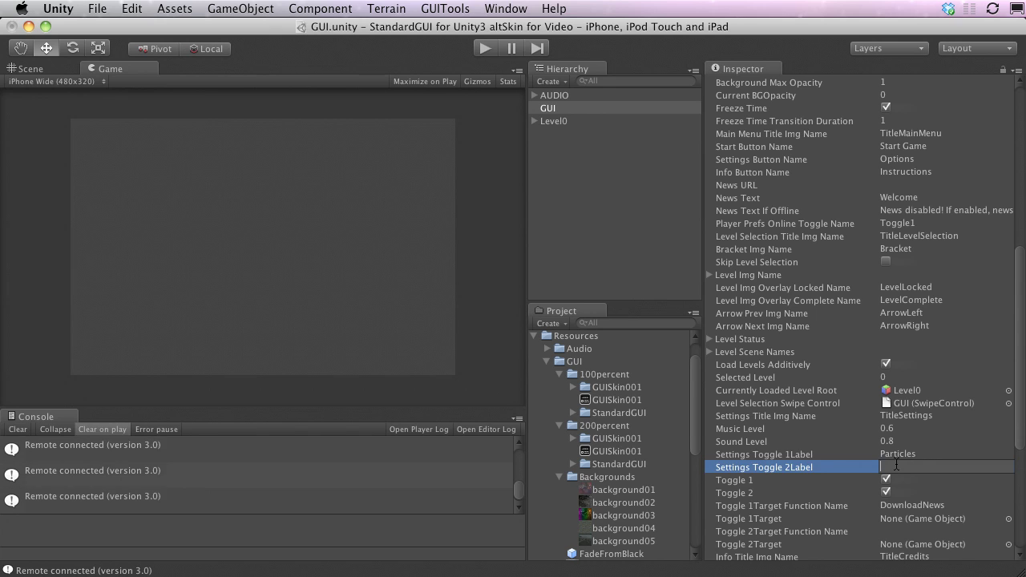
double_click(895, 456)
text(Online)
key(Return)
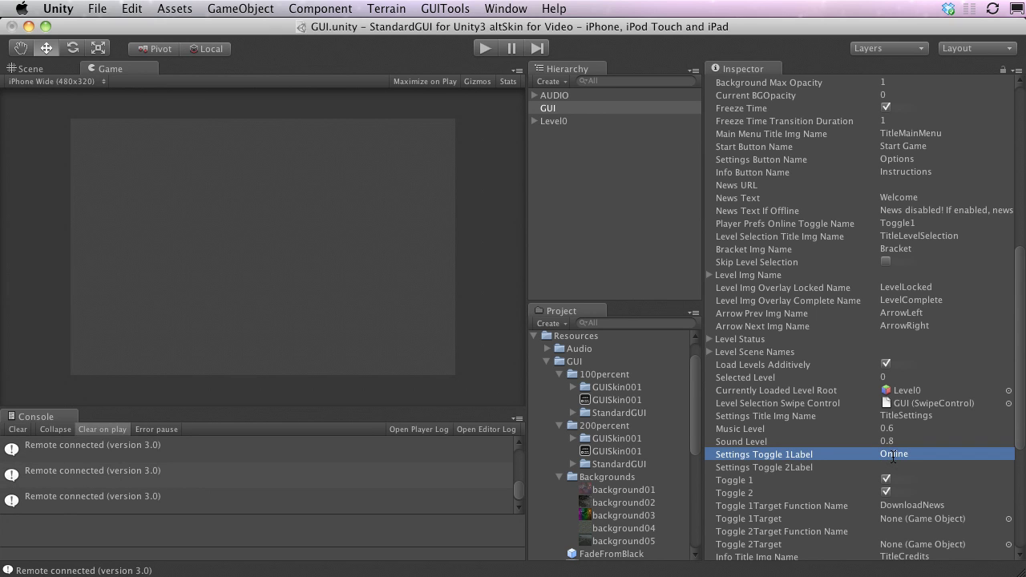
key(super+p)
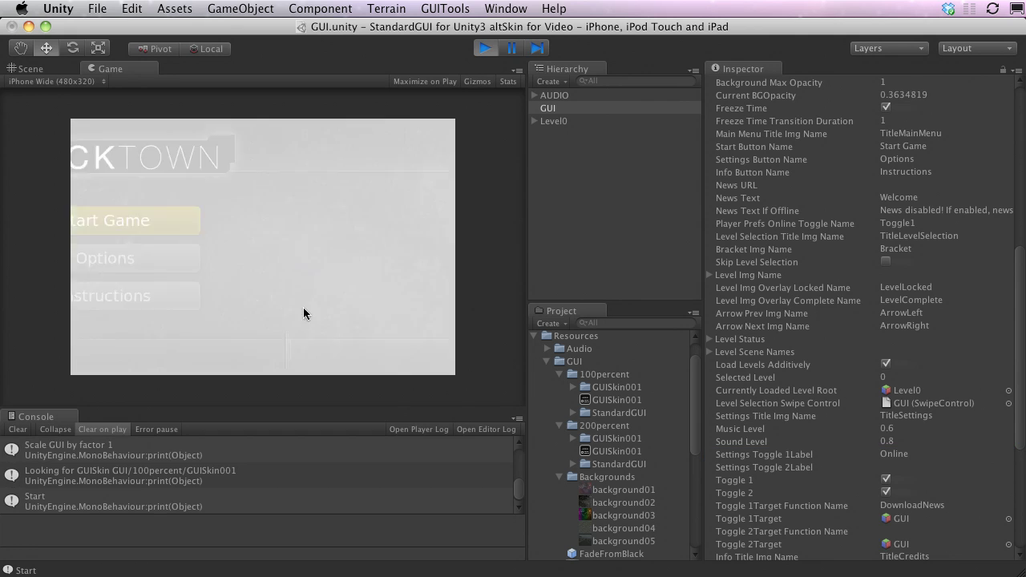
- Turn the Online option off, then back on, returning to the main menu each time, then stop
click(269, 260)
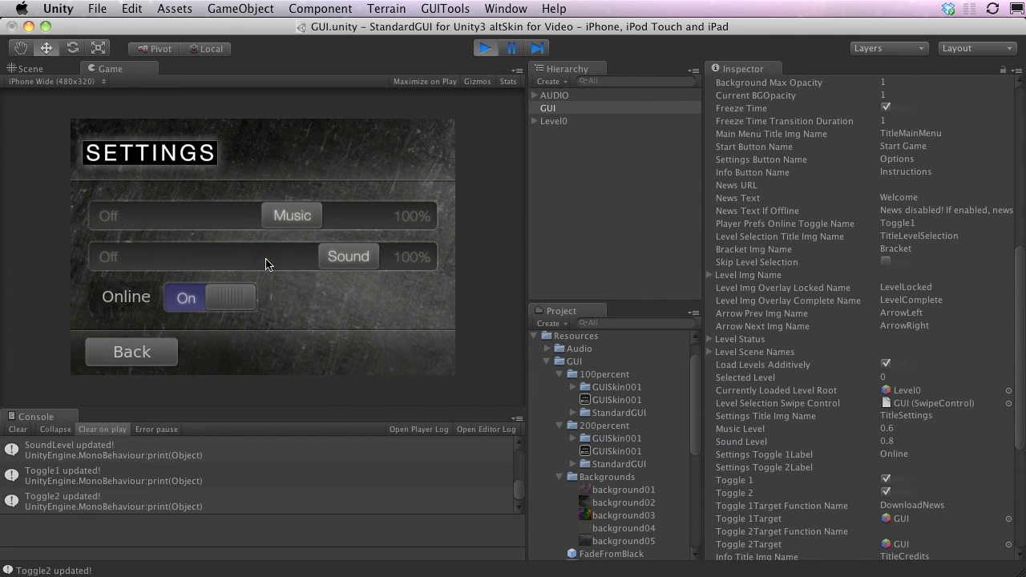
click(241, 297)
click(154, 348)
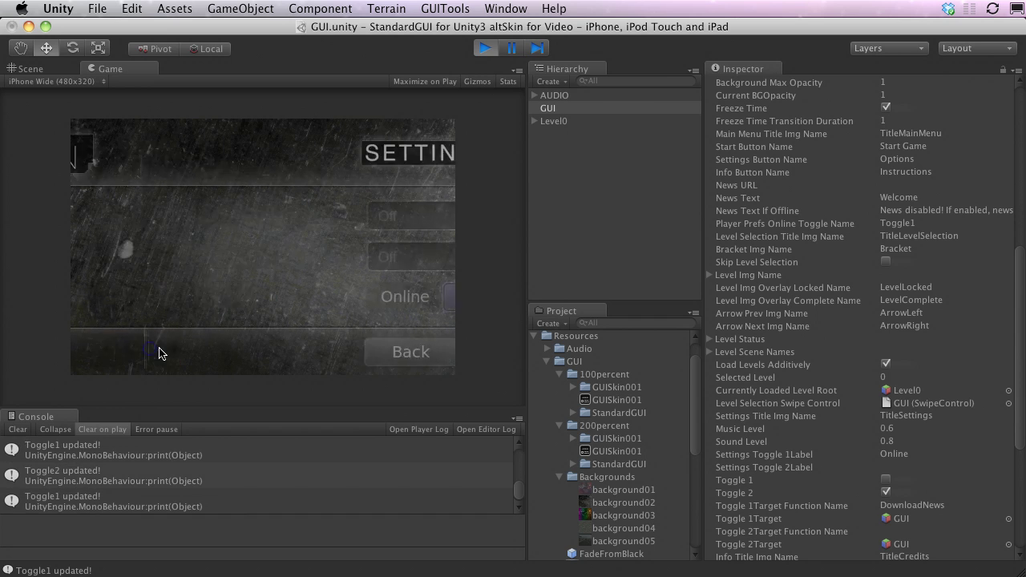
click(269, 257)
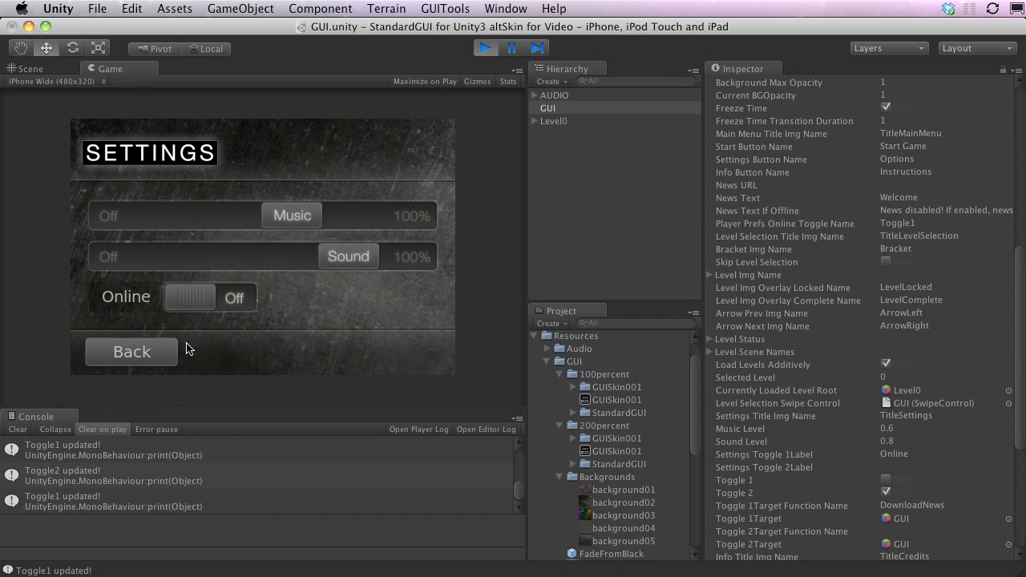
click(225, 305)
click(154, 351)
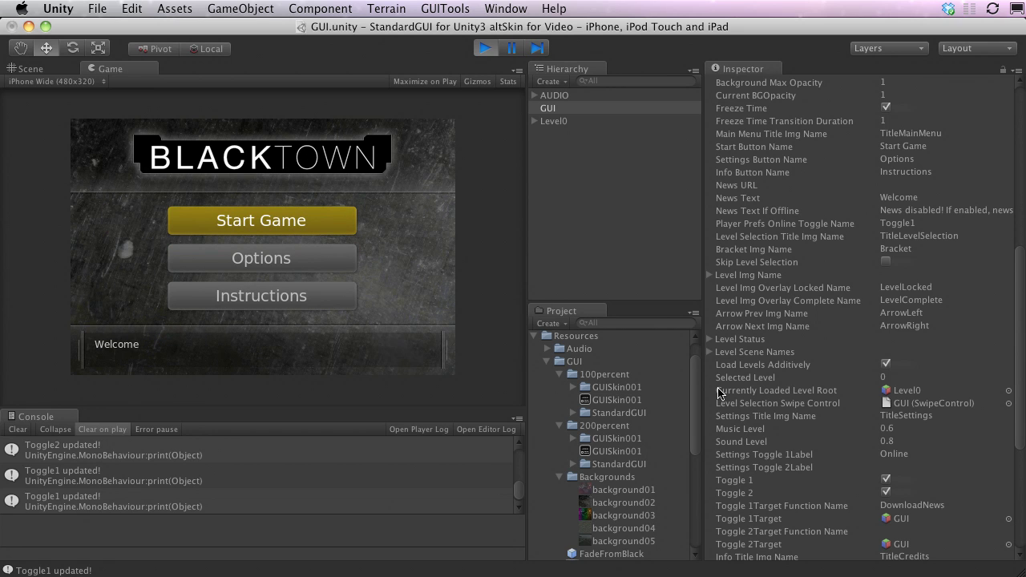
key(super+p)
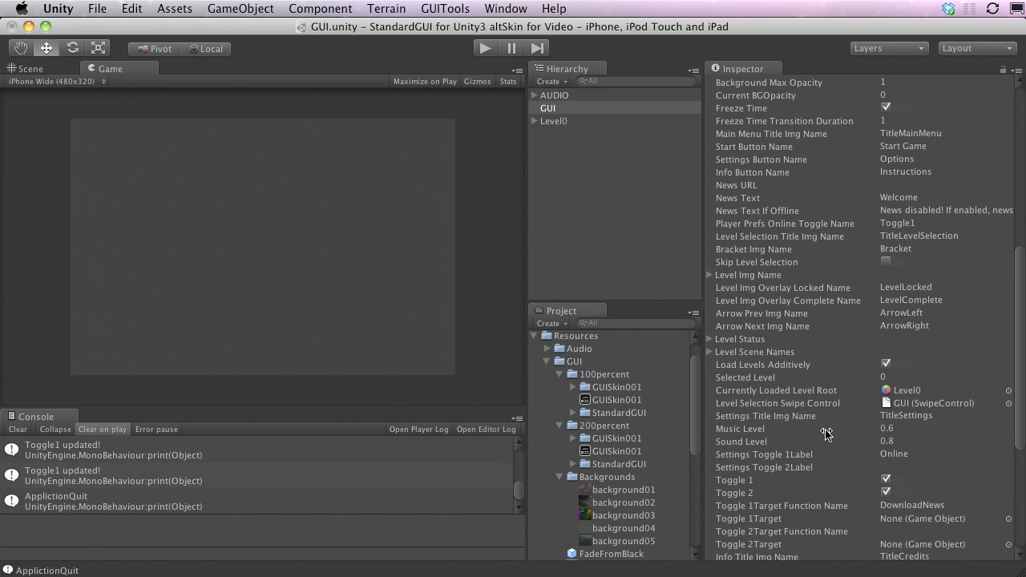
- Expand the Level Img Name list and set its size to 6
scroll(826, 433, down, 3)
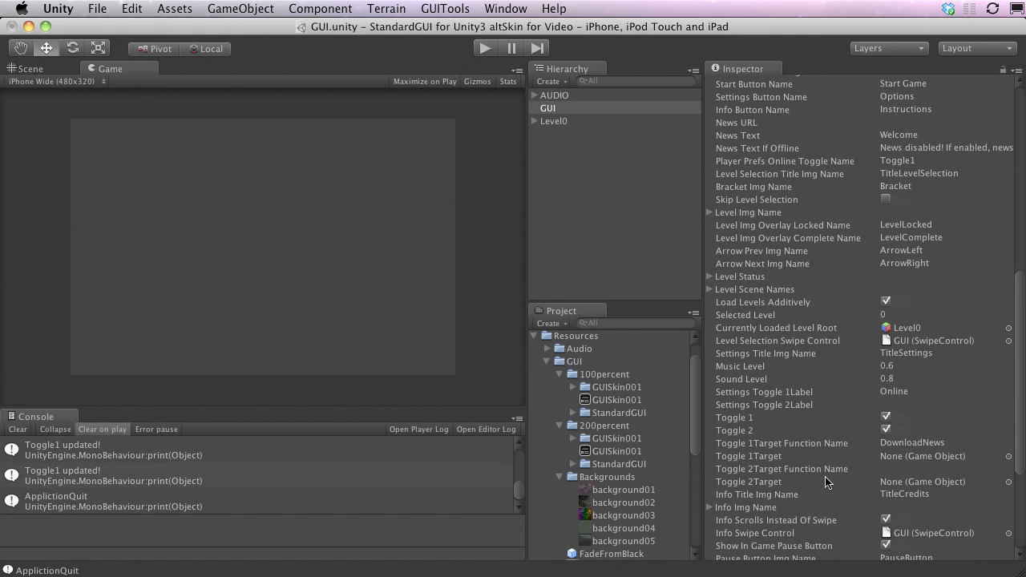
click(730, 213)
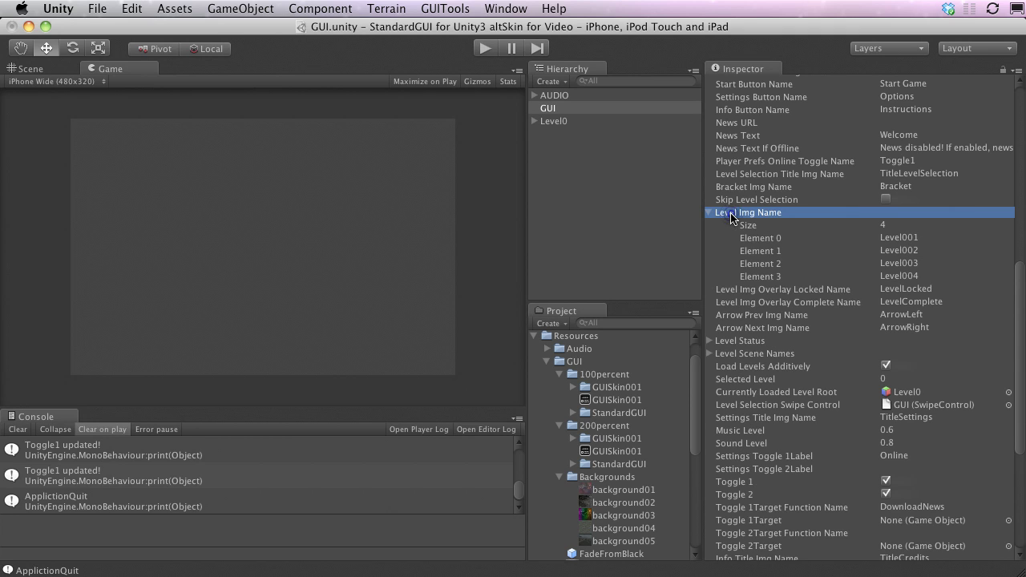
scroll(756, 273, up, 3)
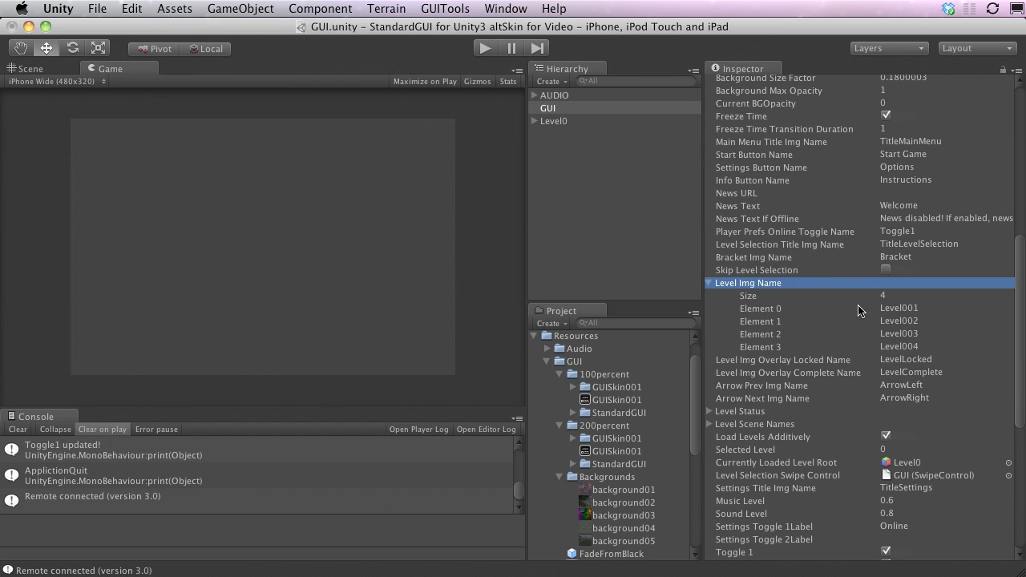
click(903, 295)
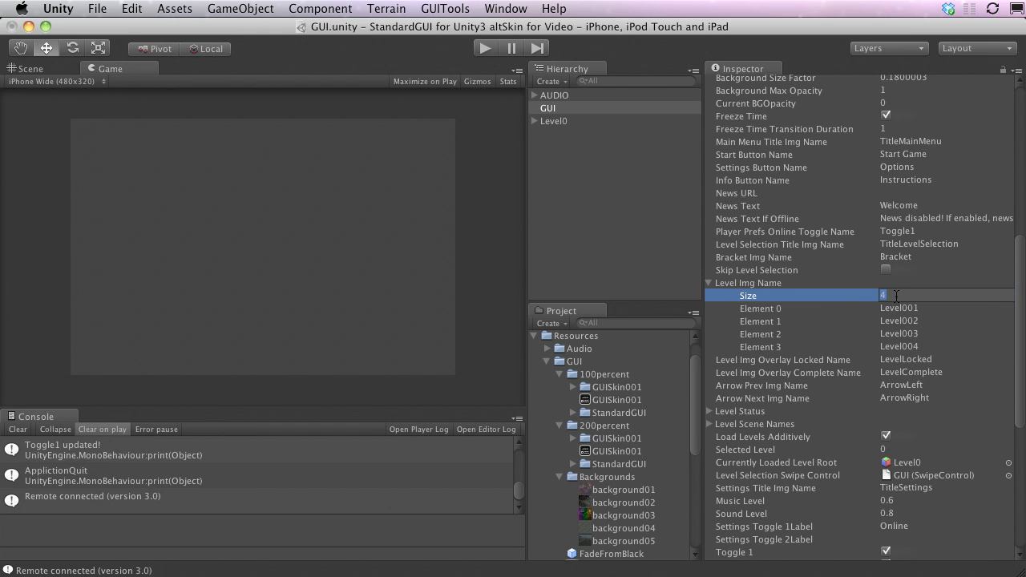
key(Return)
click(896, 296)
key(Return)
- Name the fifth and sixth entries Level005 and Level006, then start the preview
click(916, 360)
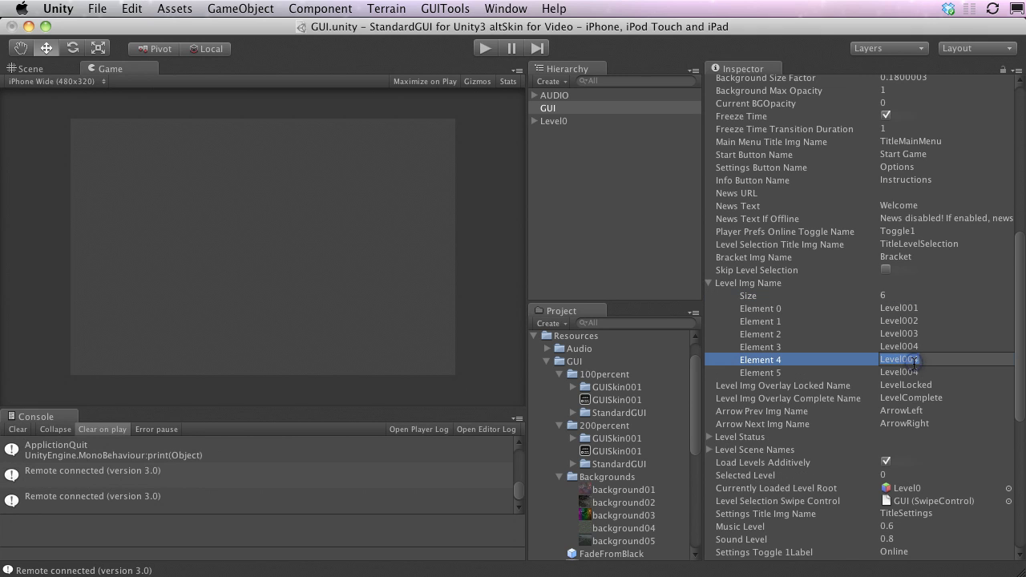
key(Tab)
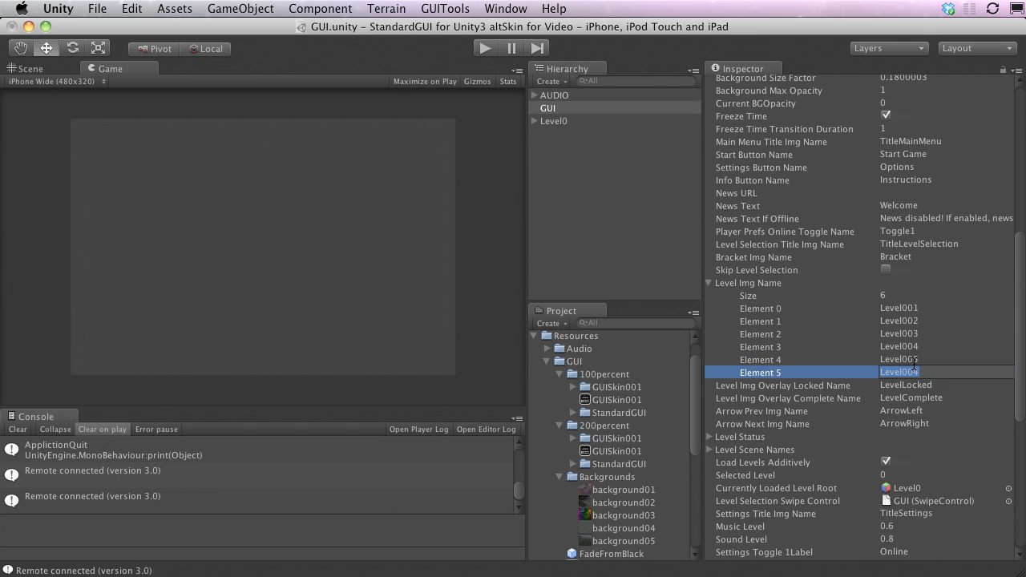
key(Right)
key(BackSpace)
key(Return)
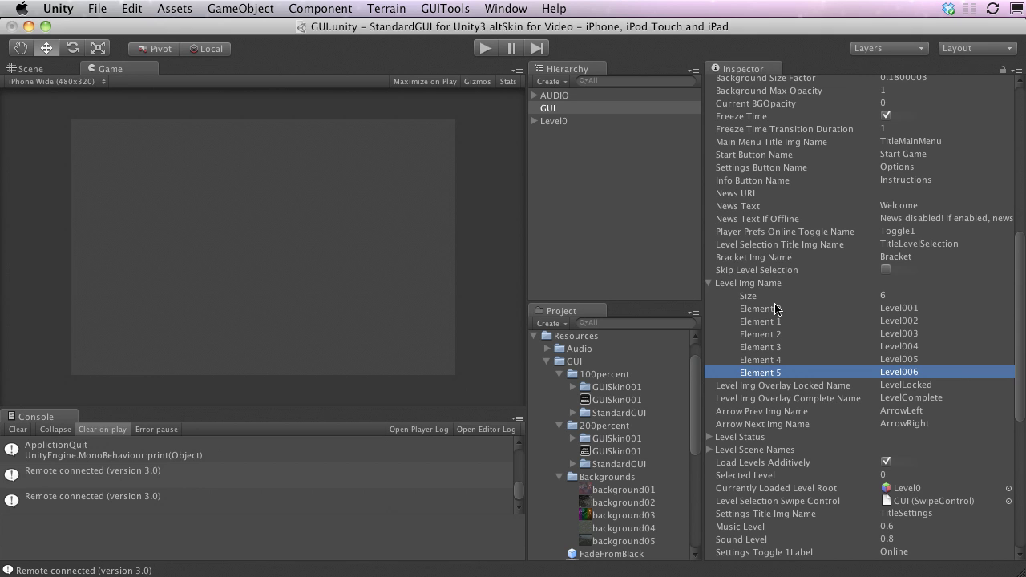
key(super+p)
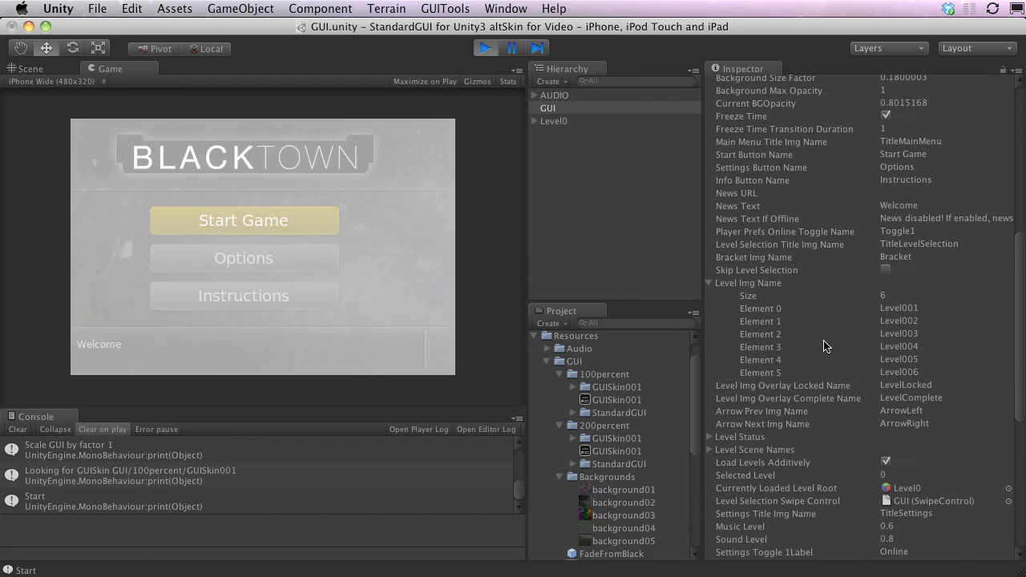
- Open level select and swipe the carousel to the locked AREA 03, then stop the preview
click(294, 227)
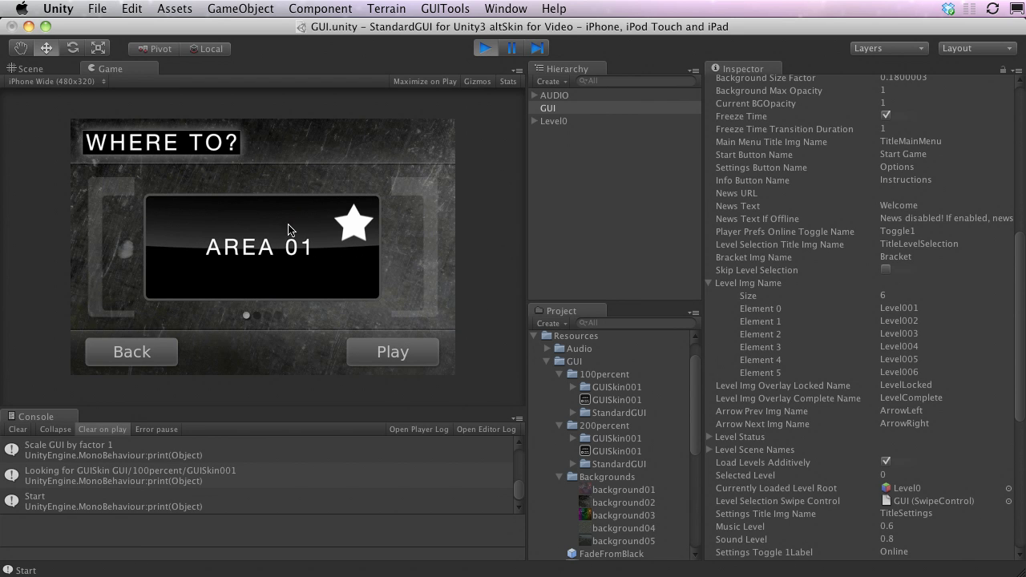
drag(358, 273, 179, 299)
drag(360, 273, 178, 295)
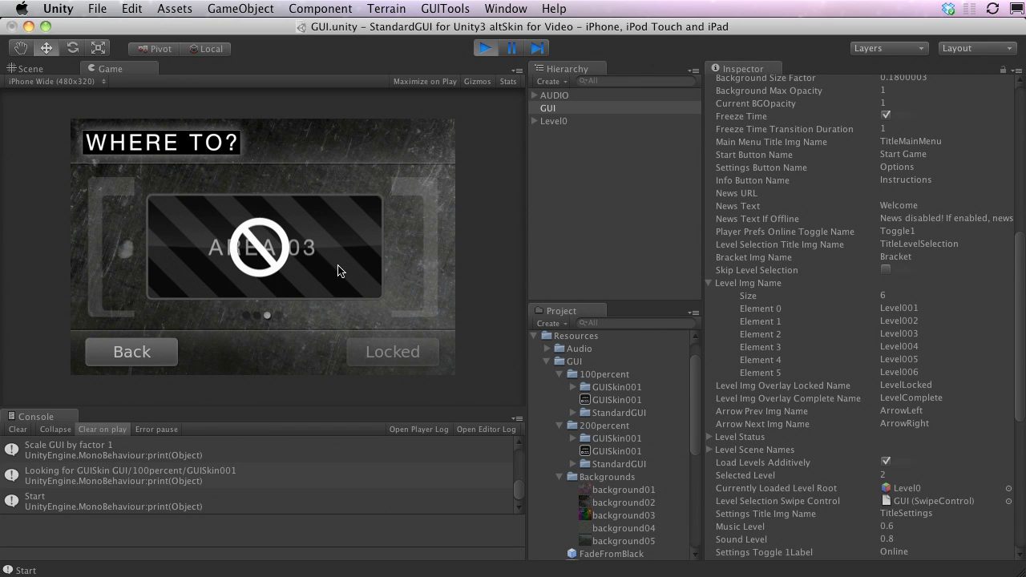
key(super+p)
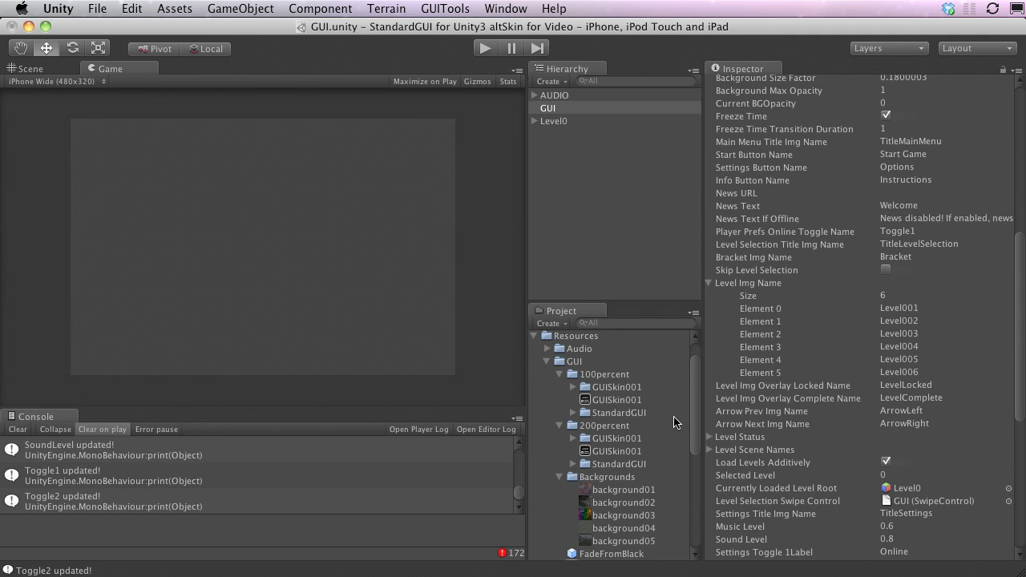
- Expand Level Status and set its size to 6
click(729, 440)
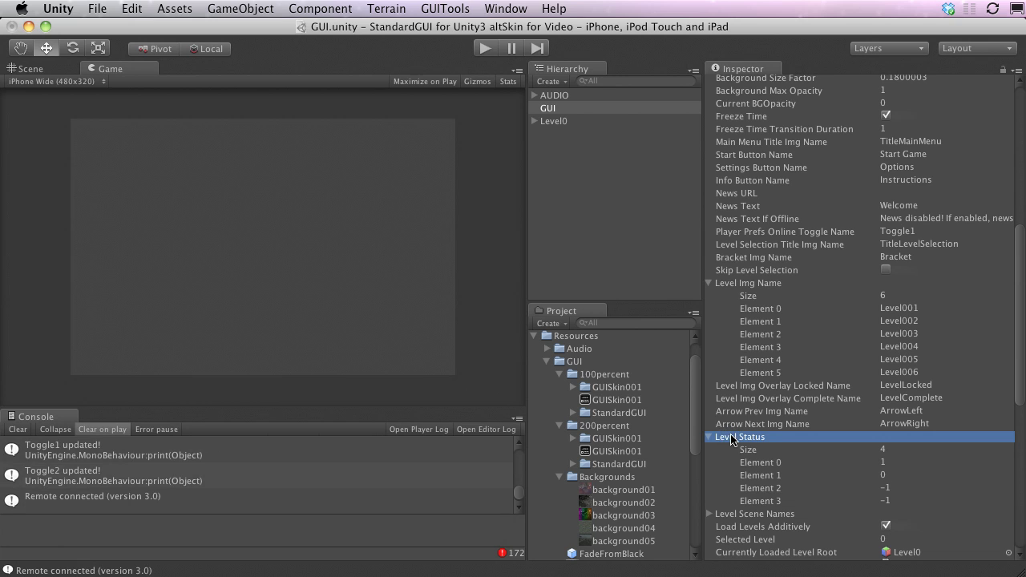
scroll(851, 447, down, 3)
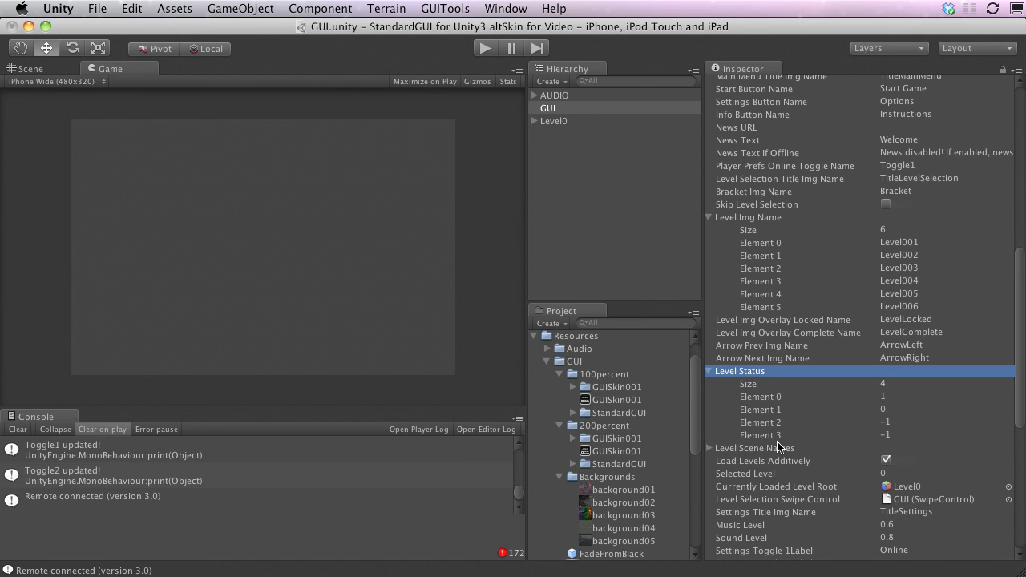
click(881, 385)
text(6)
key(Return)
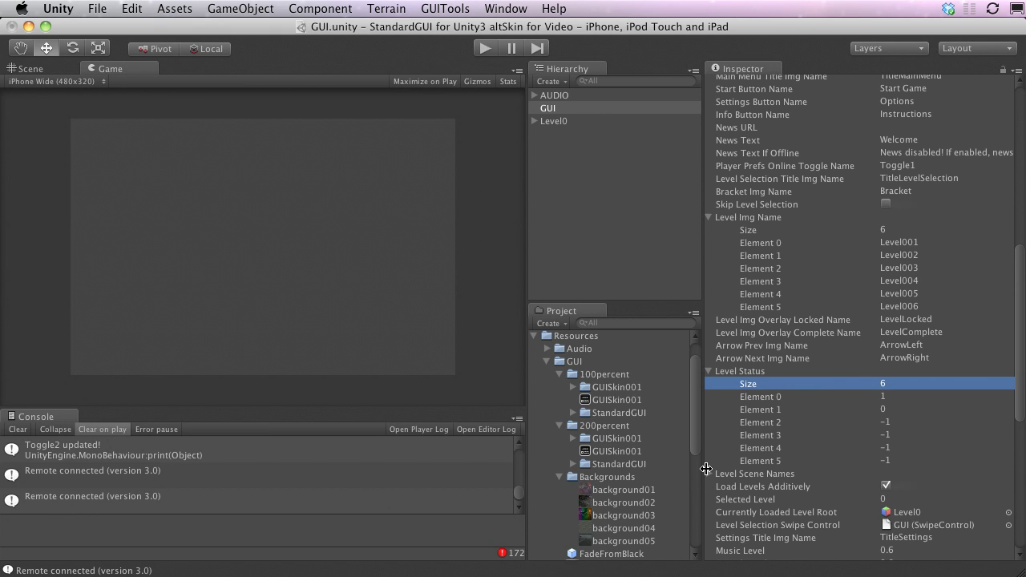
- Run the game and swipe the level carousel to AREA 06 and back to AREA 01
key(super+p)
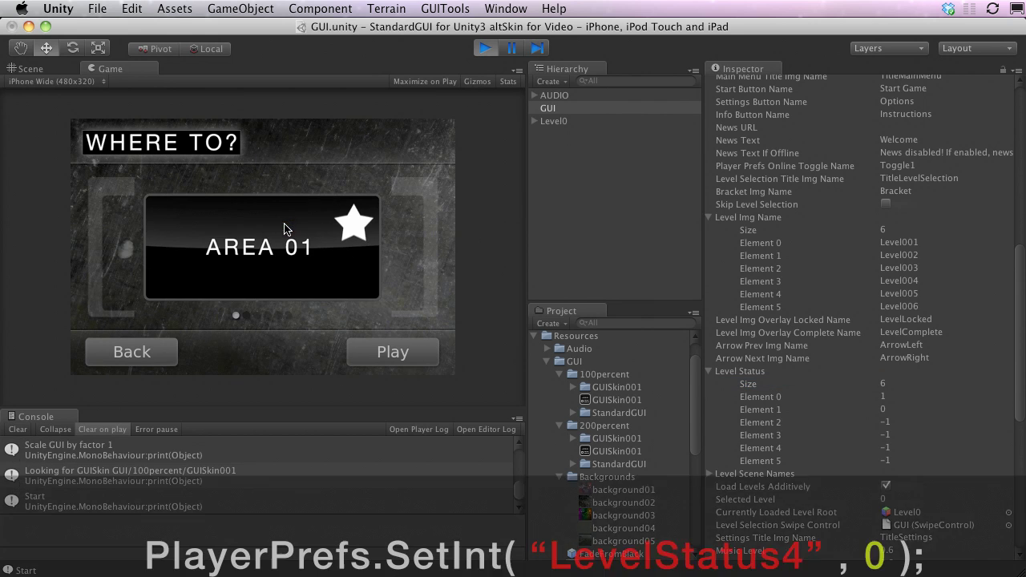
drag(286, 229, 96, 280)
drag(325, 259, 70, 259)
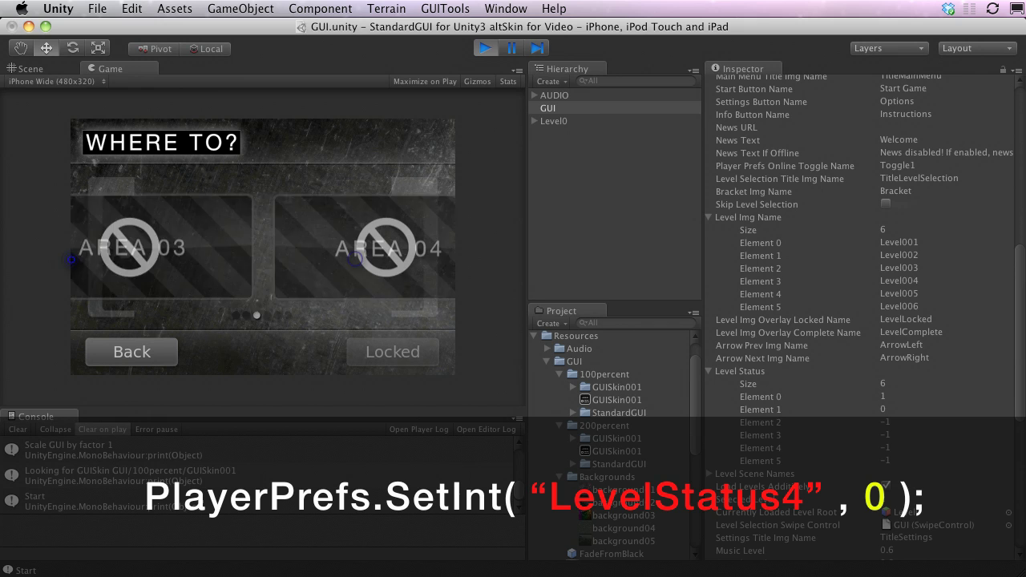
drag(155, 280, 121, 289)
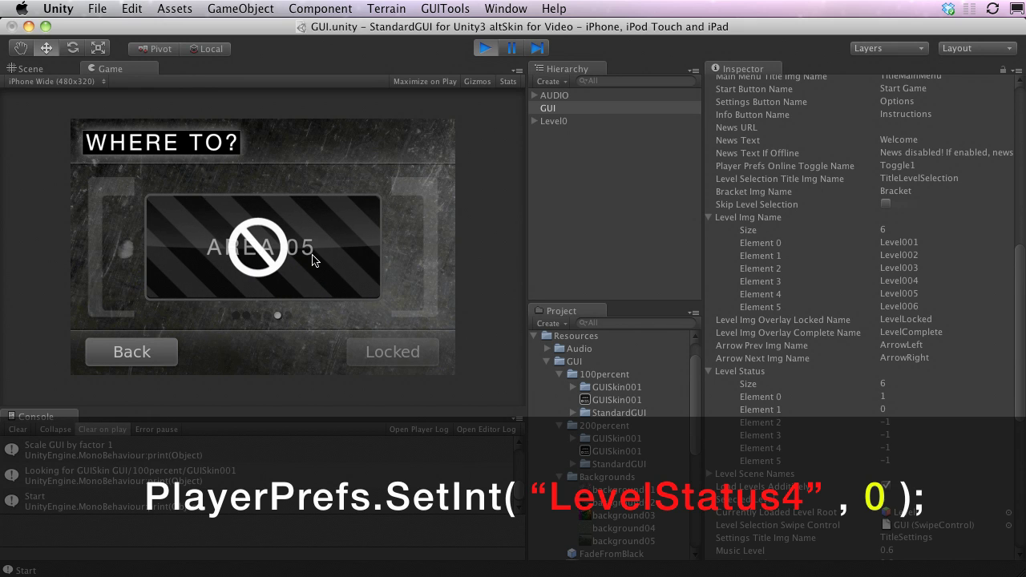
drag(313, 260, 46, 366)
drag(222, 286, 371, 247)
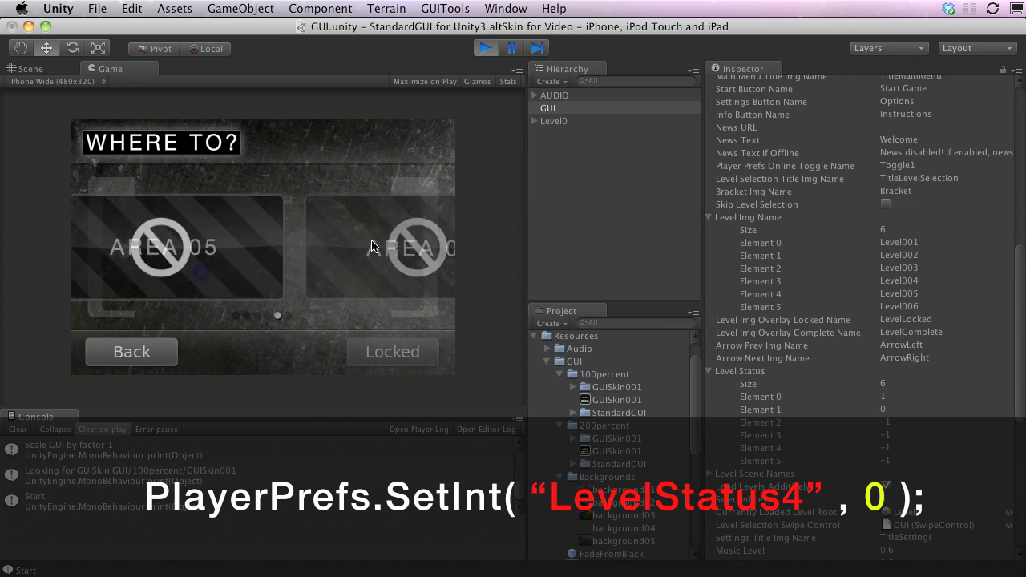
drag(280, 259, 545, 258)
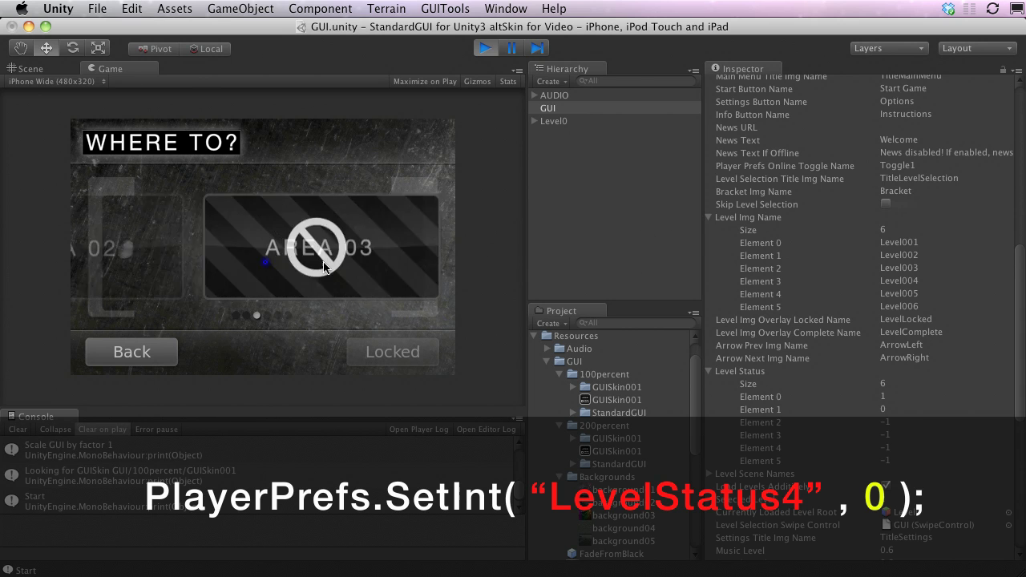
drag(325, 267, 614, 280)
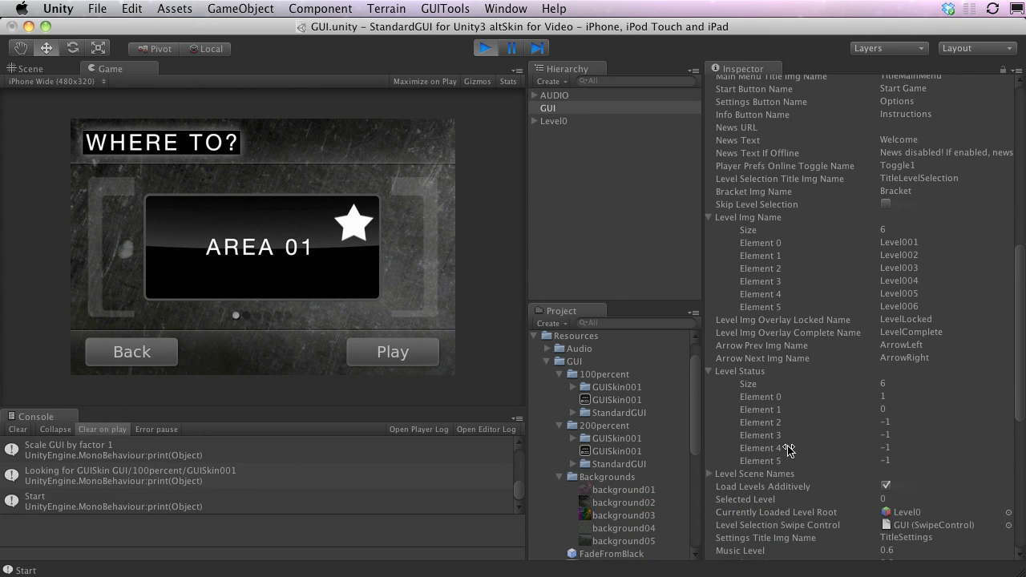
- Stop the preview, enter Level3 as the third Level Scene Names entry, and set size 6
key(super+p)
click(709, 372)
click(710, 384)
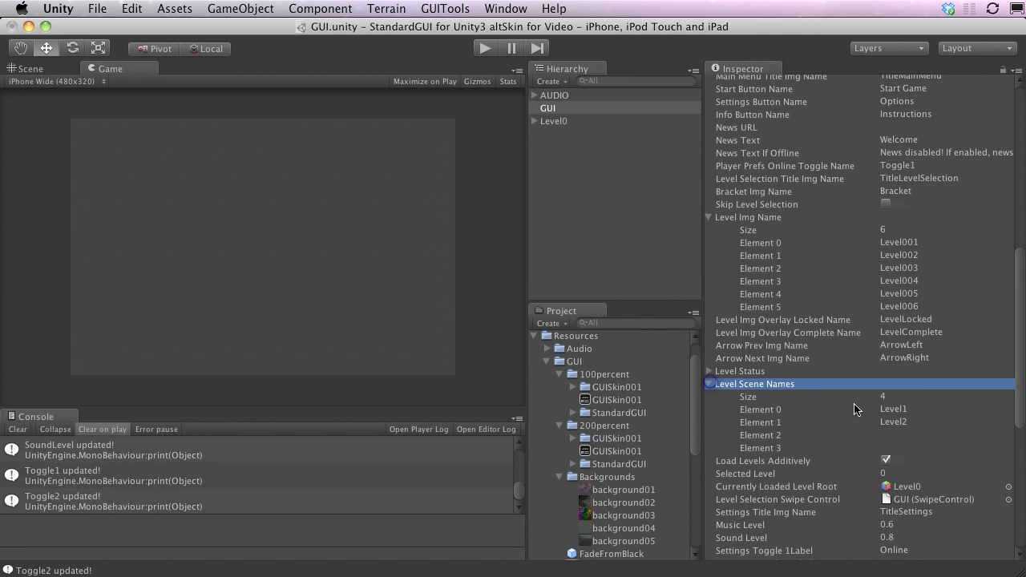
click(894, 435)
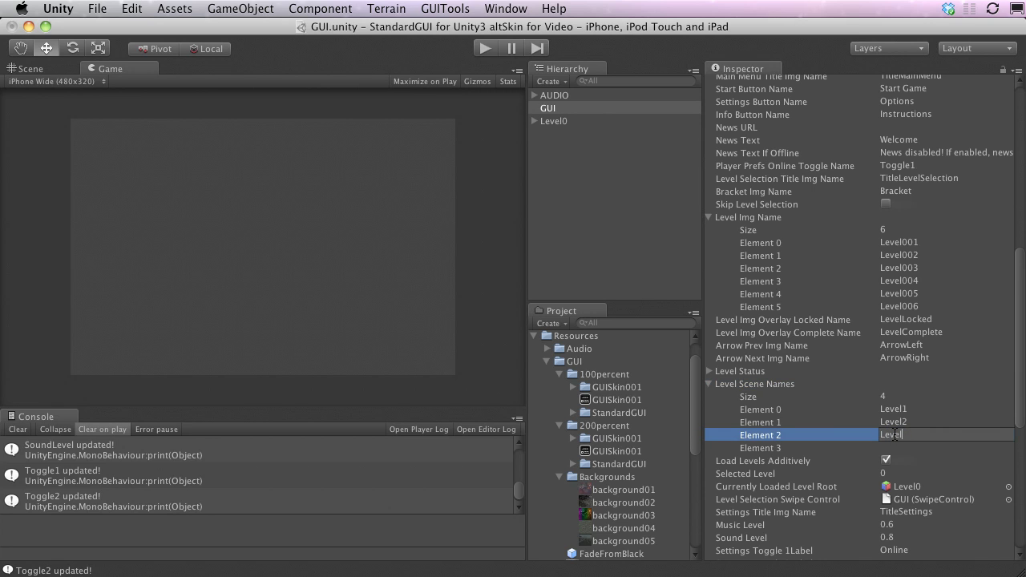
key(Return)
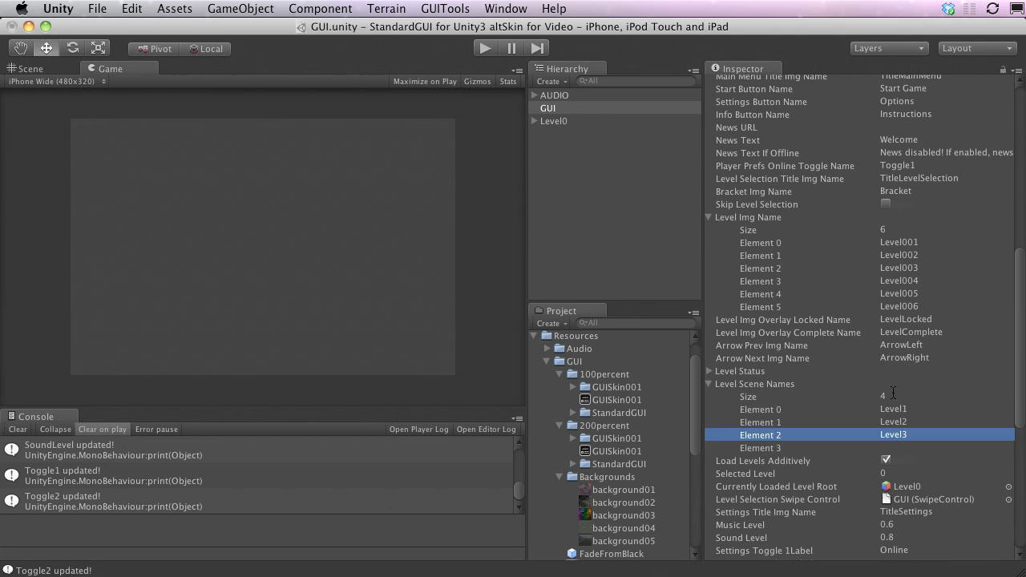
click(893, 395)
key(Return)
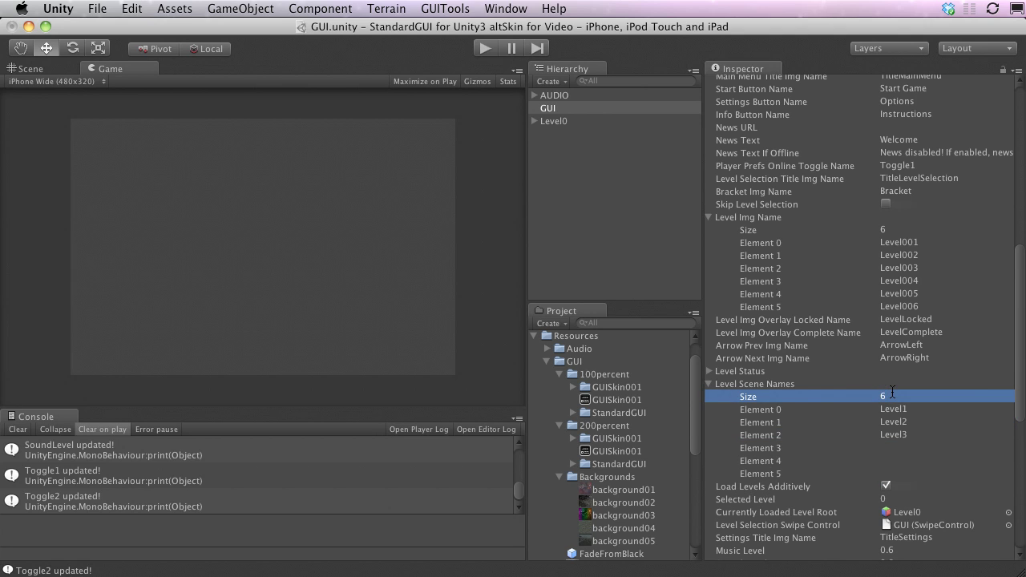
key(Left)
key(Down)
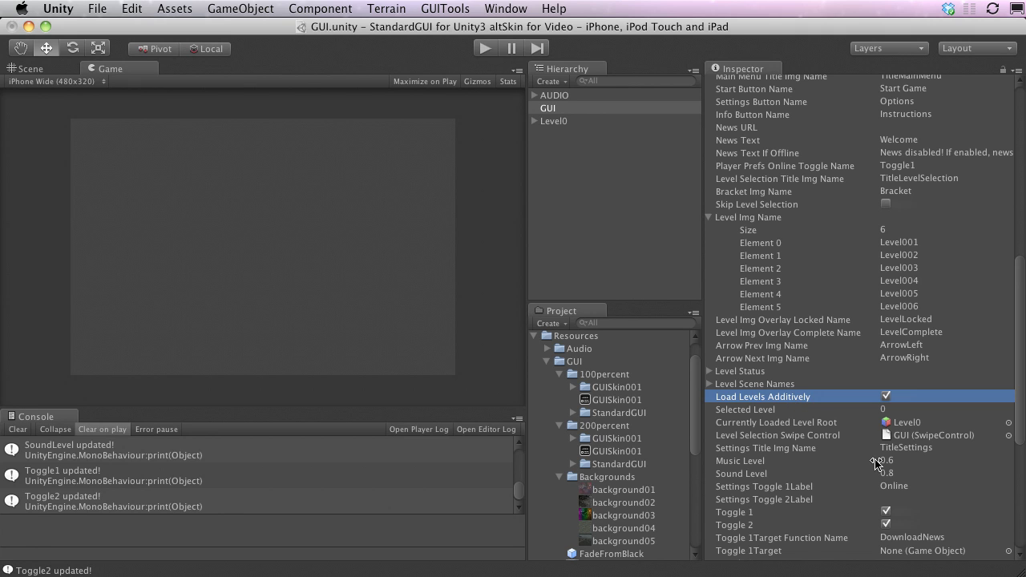
- Run the game, play AREA 01 to load Level1, inspect its children, then stop
key(super+p)
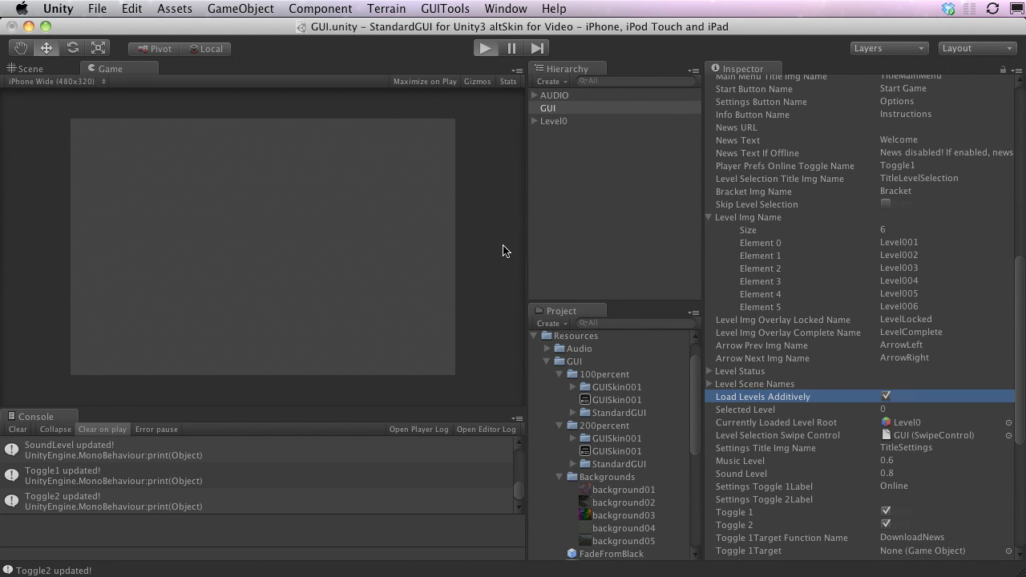
click(353, 229)
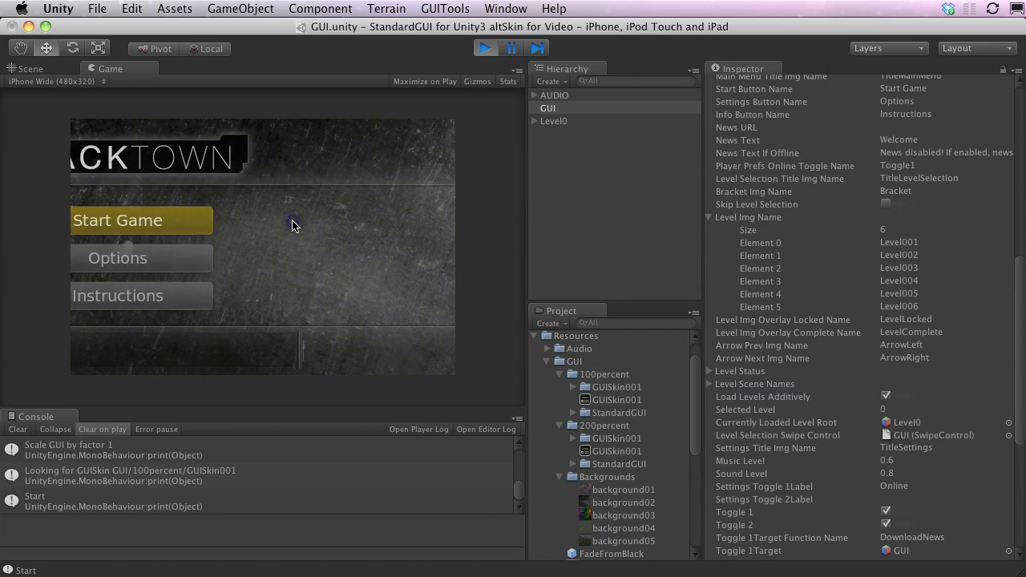
click(418, 361)
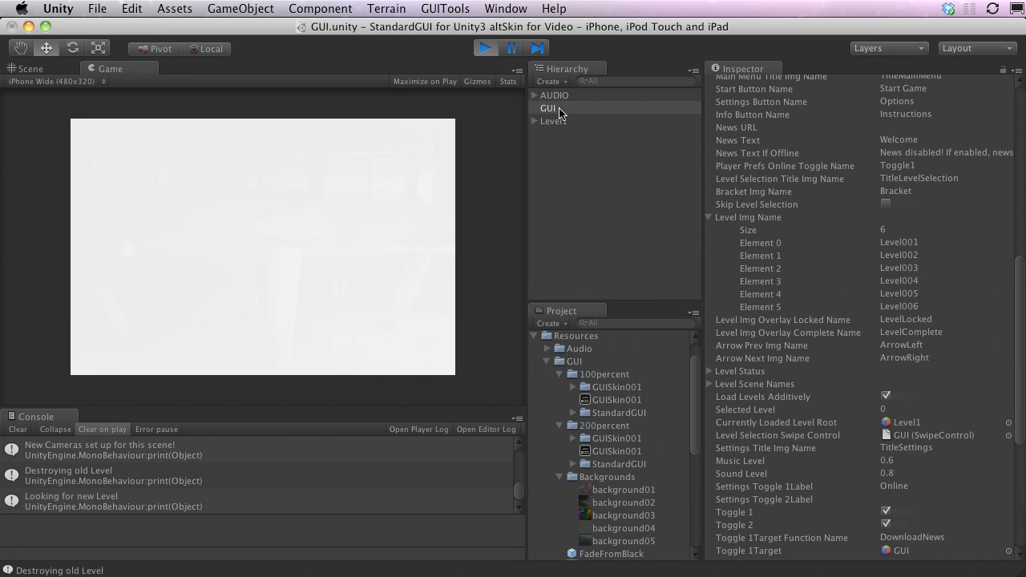
click(559, 121)
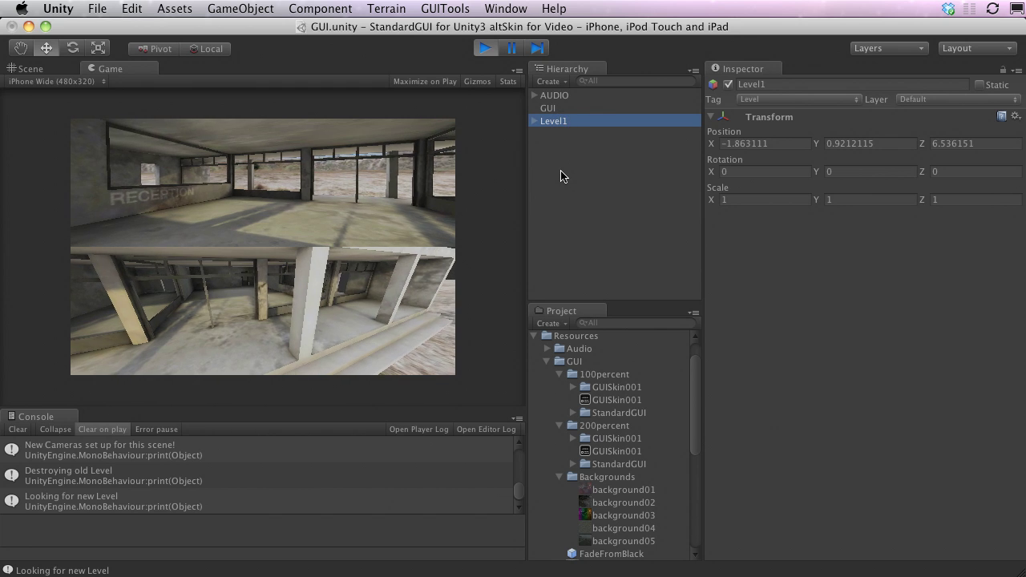
click(534, 122)
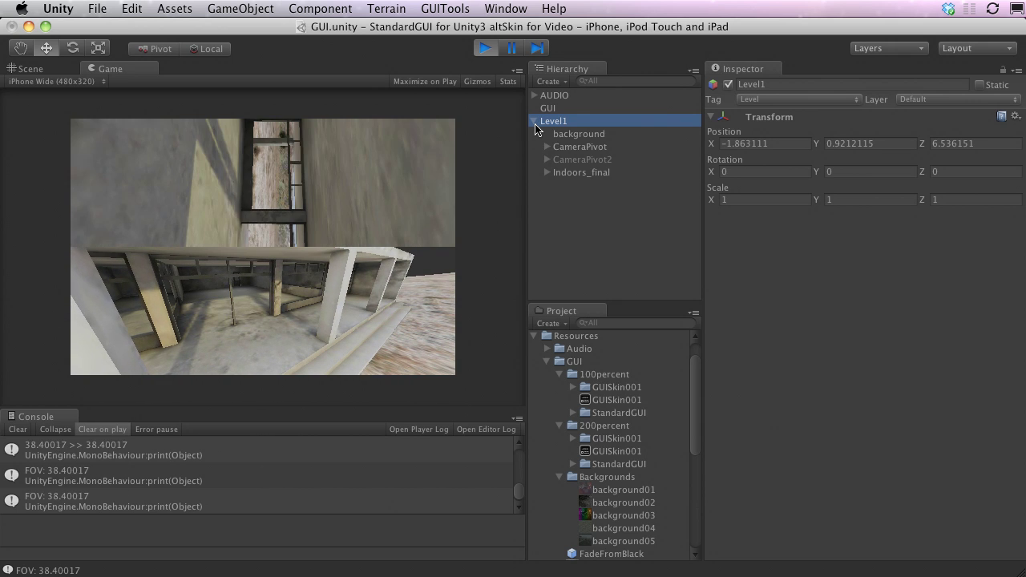
key(super+p)
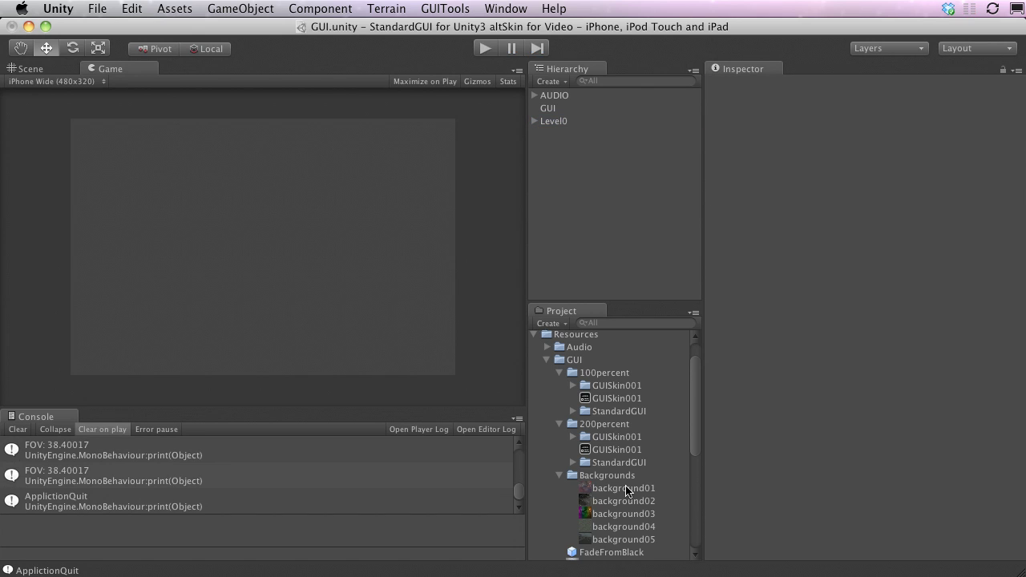
- Open the Level1 scene, saving changes to the GUI scene
scroll(618, 487, down, 3)
scroll(628, 487, down, 1)
double_click(602, 534)
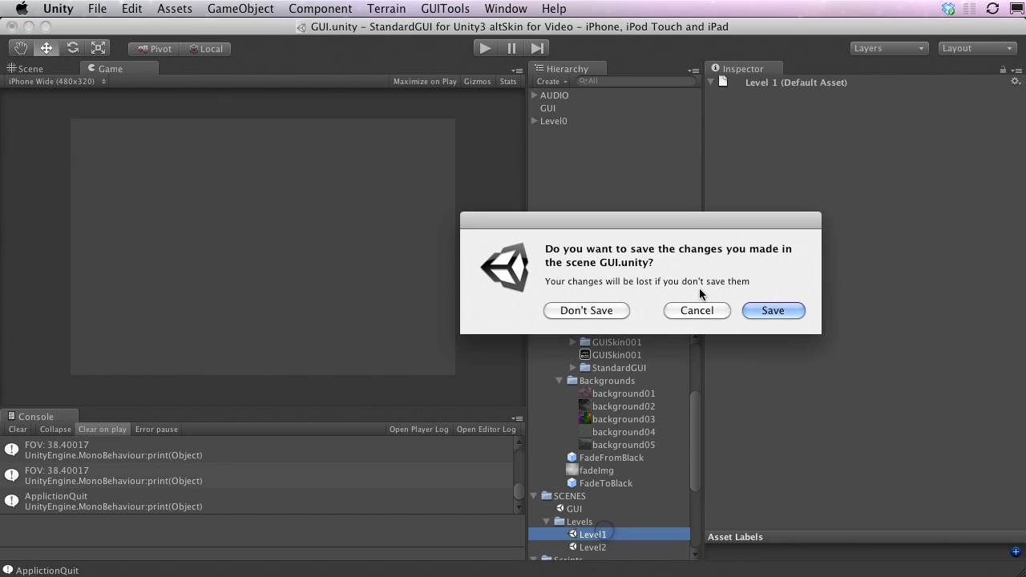
click(775, 310)
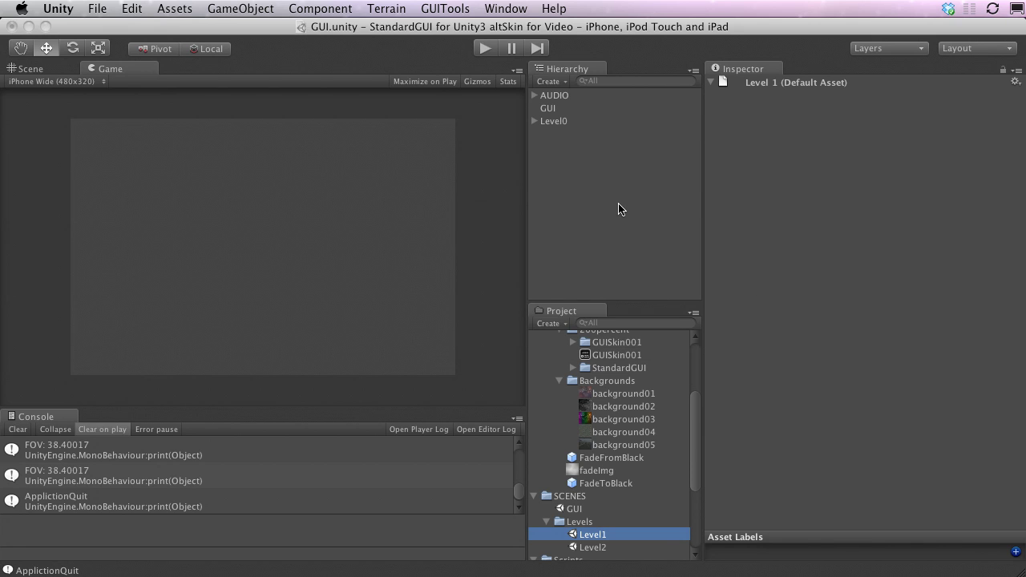
- Expand Level1 and CameraPivot, and keep Level1 tagged Level
click(550, 97)
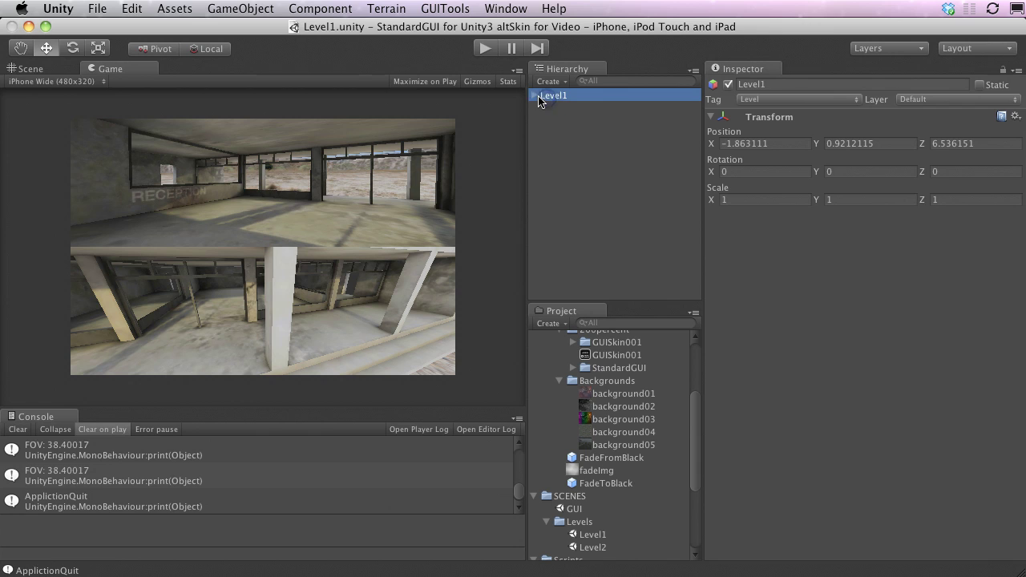
click(534, 95)
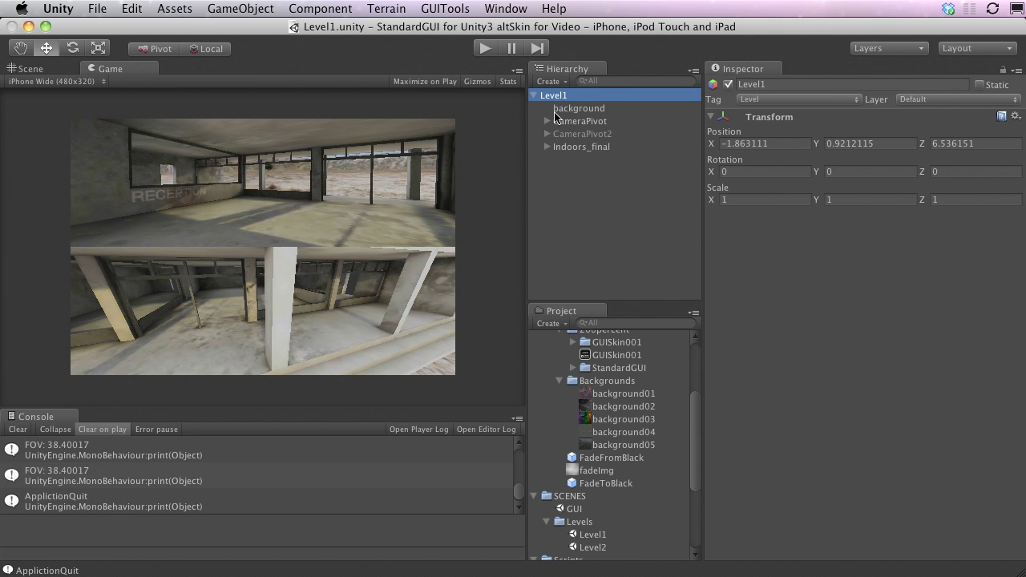
click(546, 121)
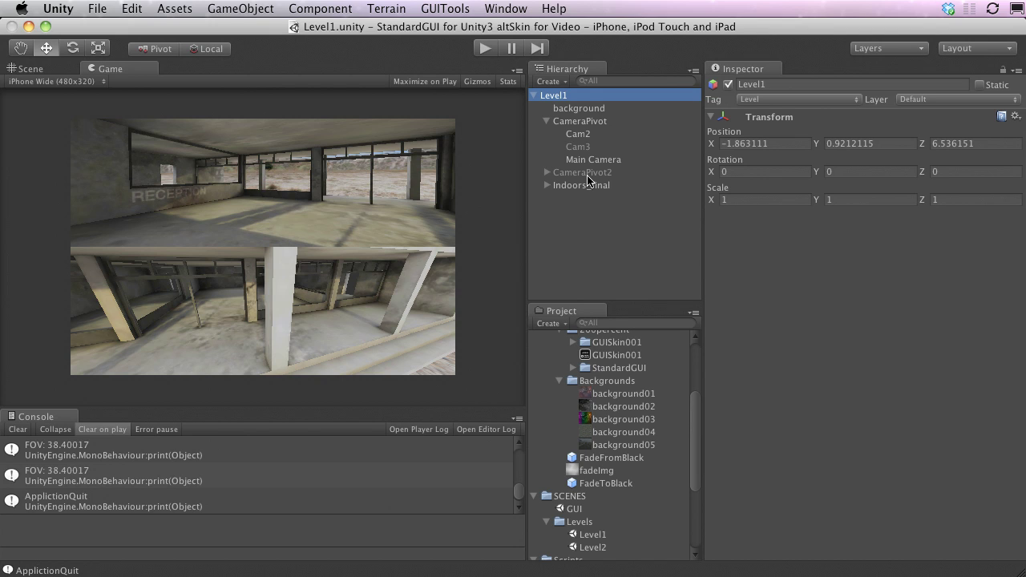
click(770, 100)
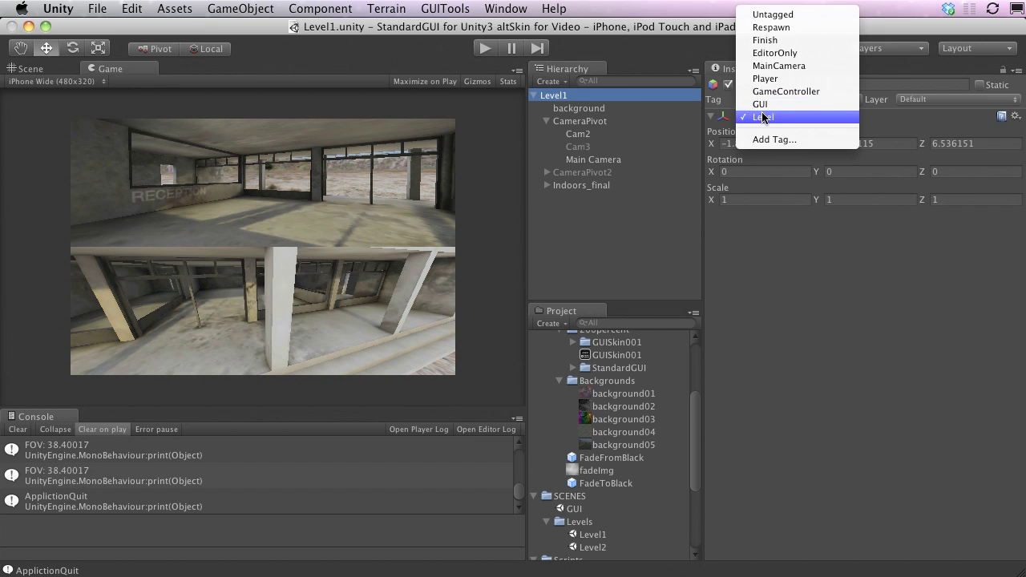
click(774, 114)
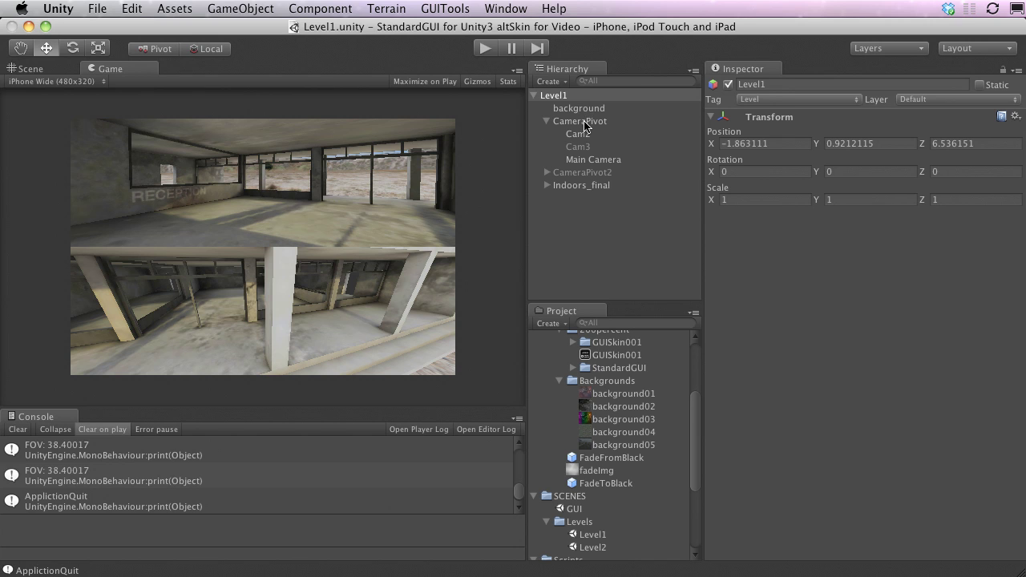
- Assign Main Camera and Cam2 to CameraPivot's AssignCameras slots, then reopen the GUI scene
click(584, 124)
scroll(625, 420, down, 5)
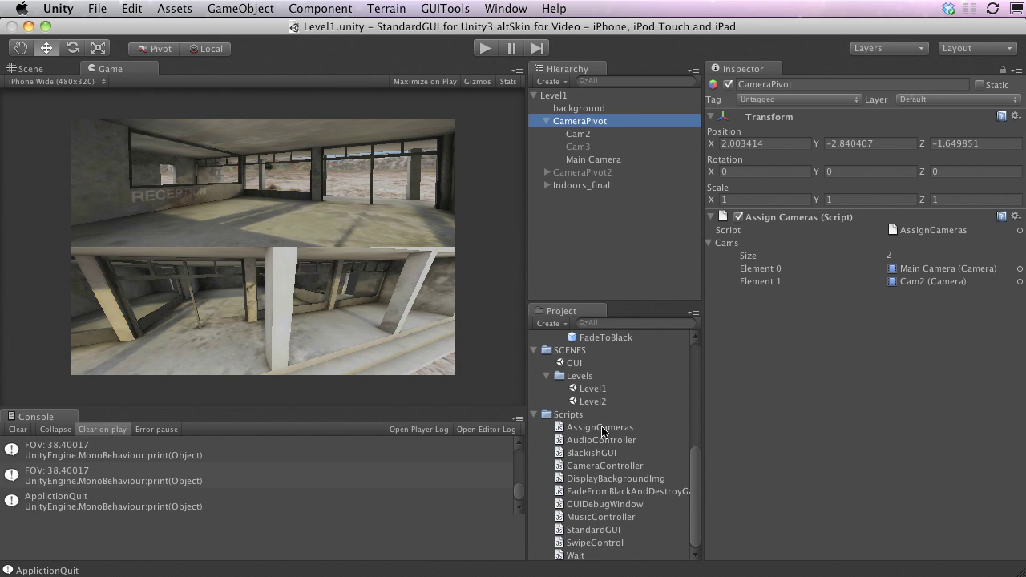
drag(577, 134, 902, 276)
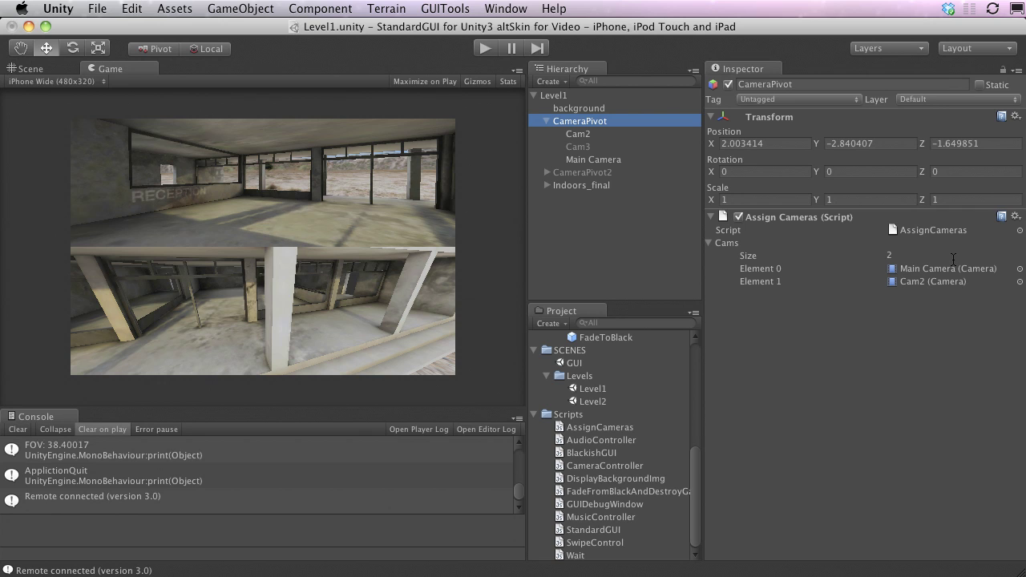
drag(594, 159, 922, 272)
click(547, 121)
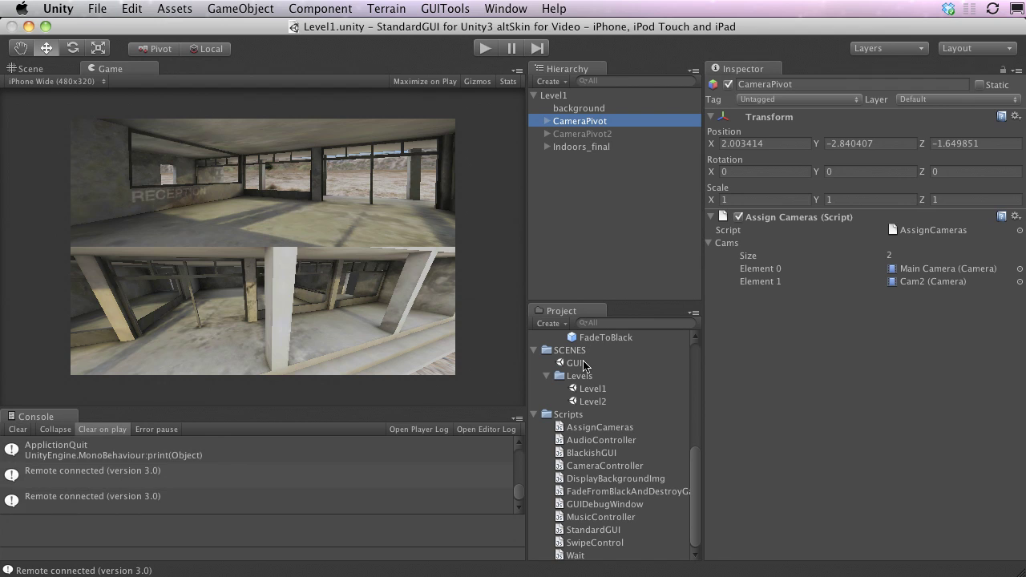
click(553, 96)
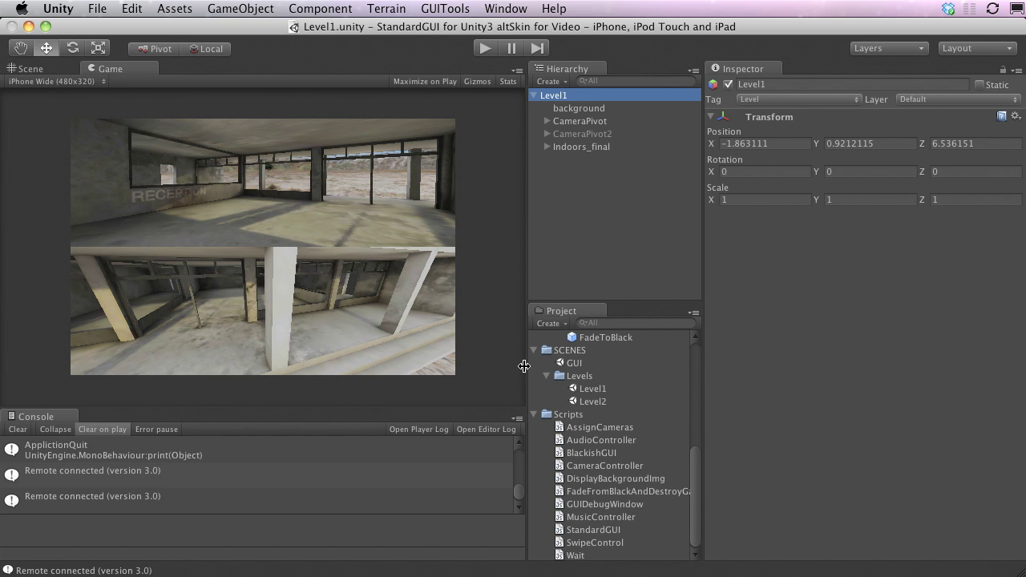
double_click(573, 364)
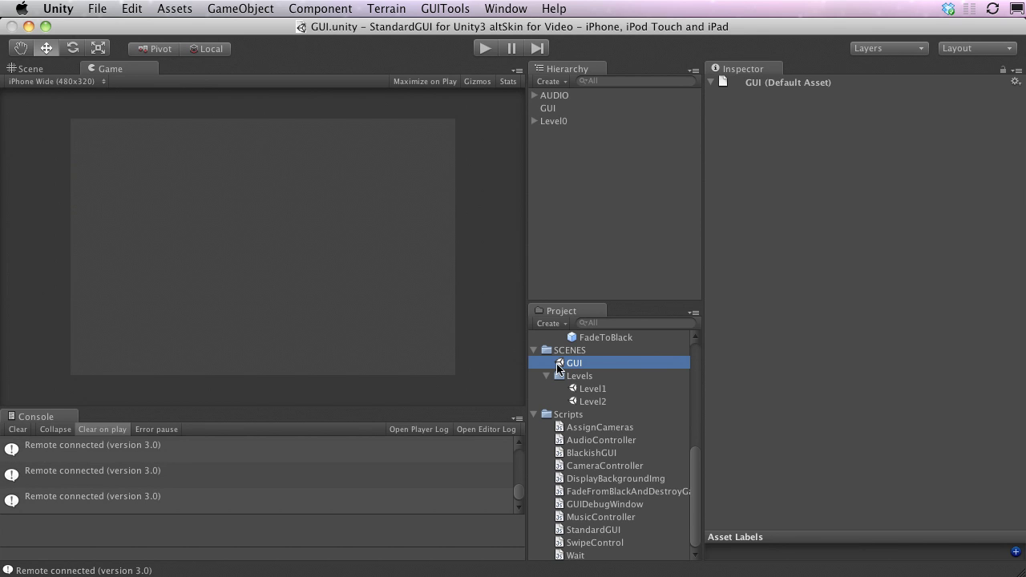
- Select the GUI object and start the game
click(554, 109)
scroll(790, 385, down, 15)
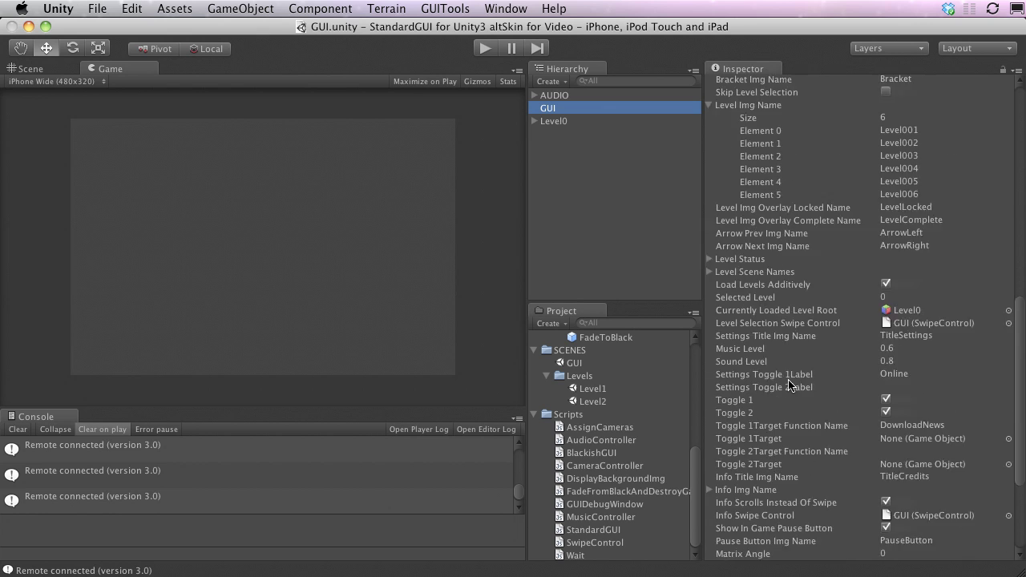
scroll(779, 431, down, 5)
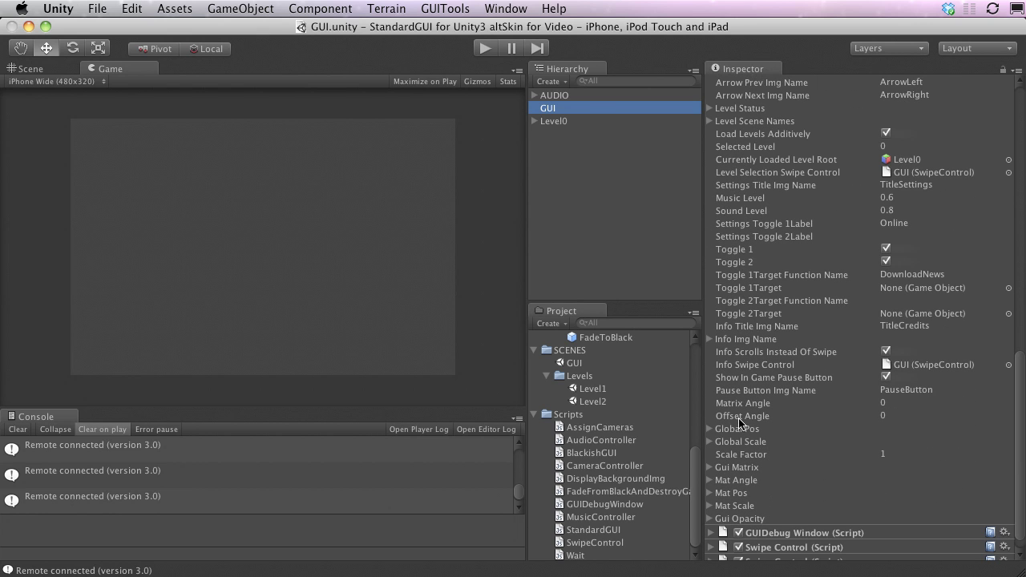
key(super+p)
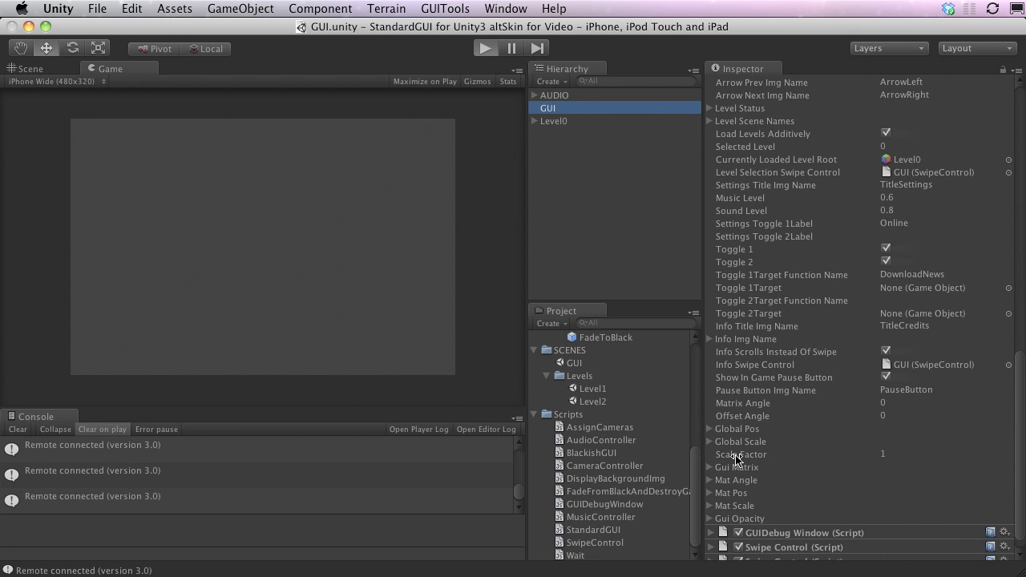
- Tilt the menu with Matrix Angle and Offset Angle, resetting both to 0
mouse_move(752, 403)
mouse_down()
mouse_move(859, 401)
mouse_move(722, 402)
mouse_move(770, 403)
mouse_up()
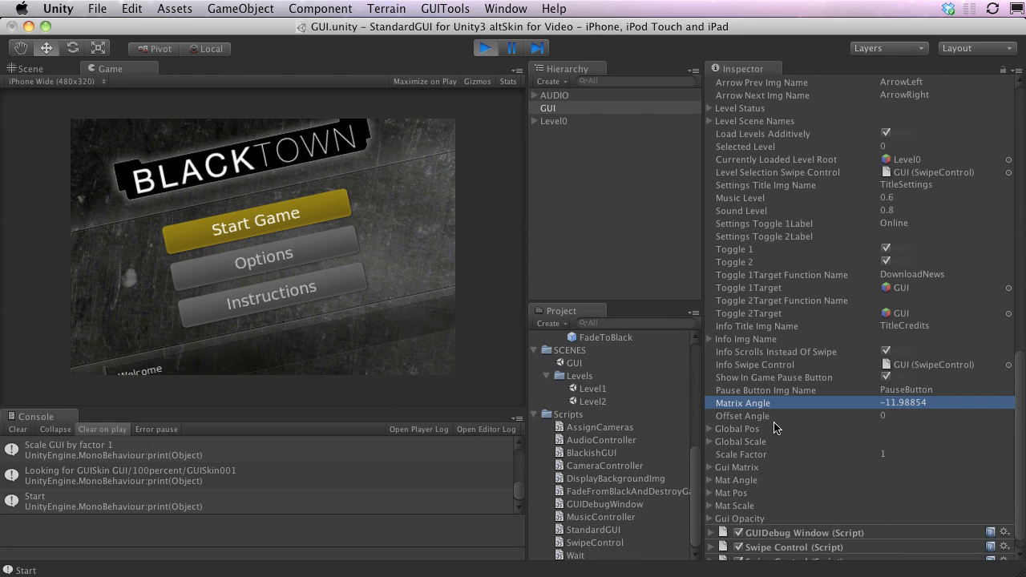
text(0)
key(Return)
drag(767, 417, 1009, 426)
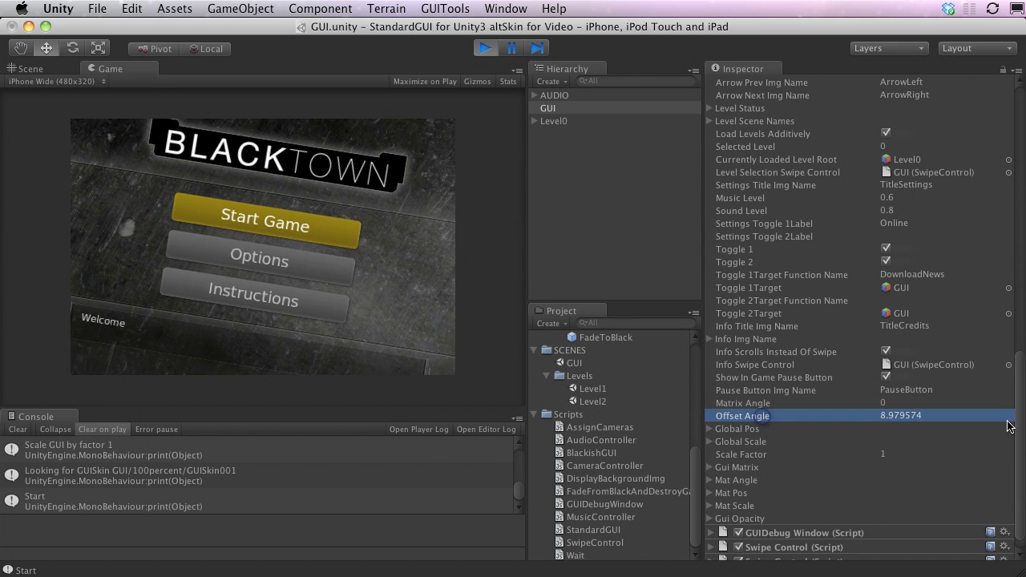
click(883, 416)
text(0)
key(Return)
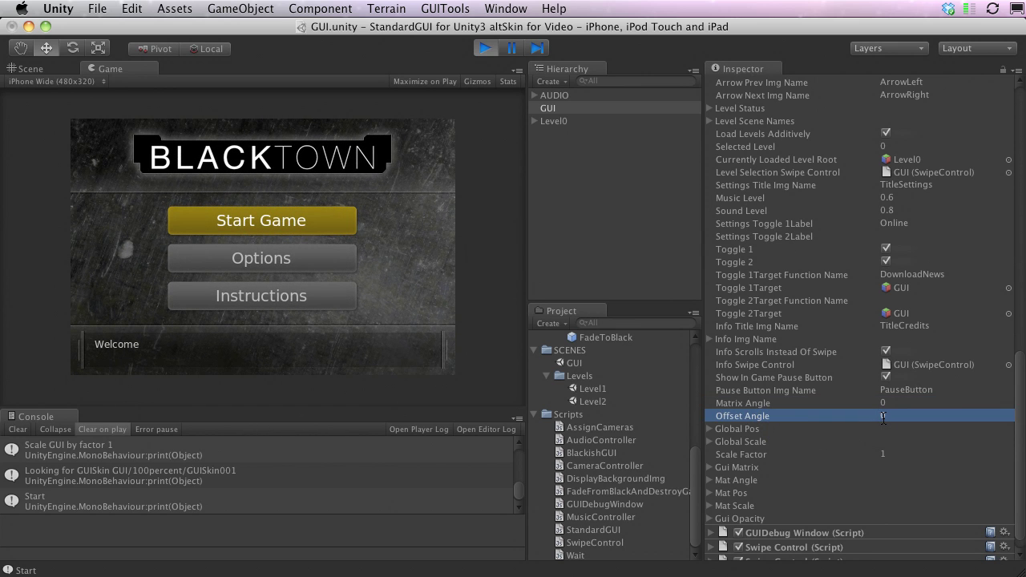
- Tilt the menu with Mat Angle Element 0 Z and undo it, then shift it with Global Pos X
click(711, 481)
scroll(770, 473, down, 3)
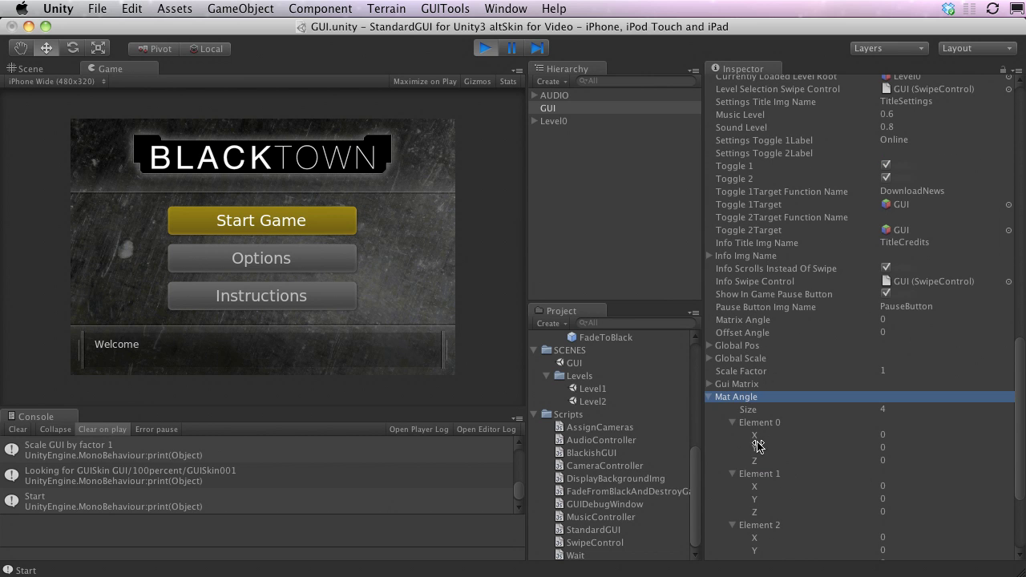
drag(754, 461, 1025, 465)
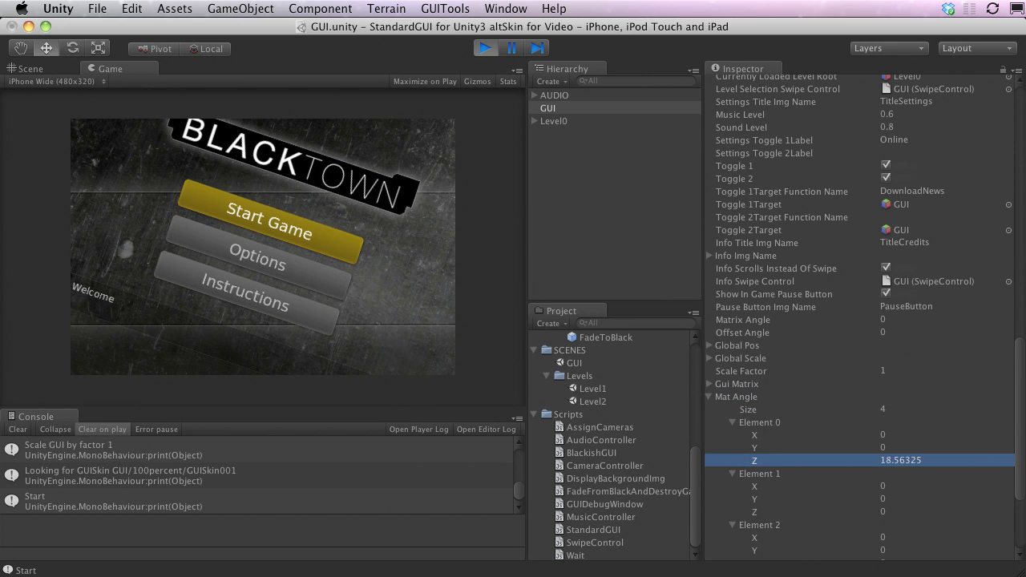
key(super+z)
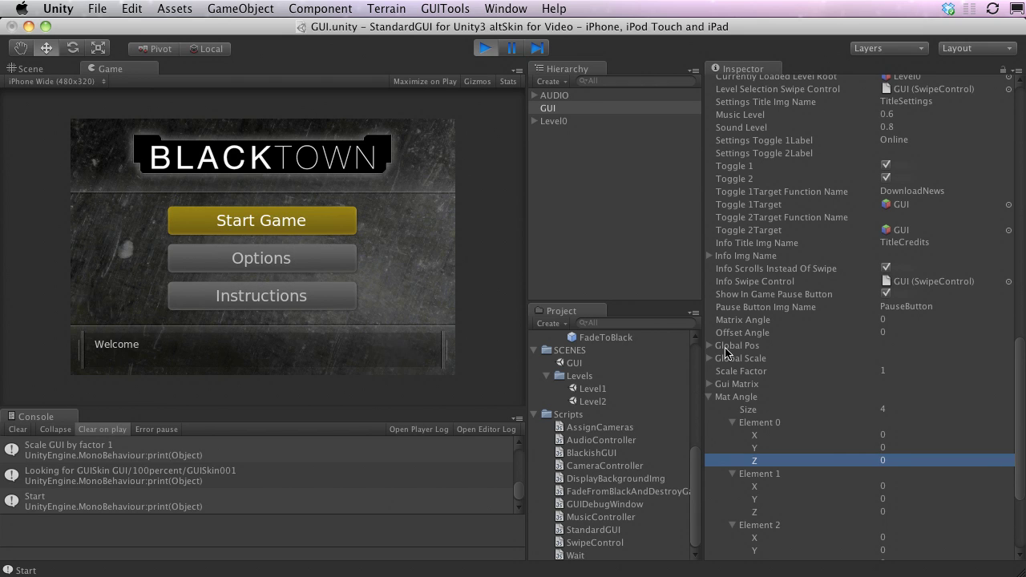
click(710, 346)
mouse_move(742, 359)
mouse_down()
mouse_move(809, 357)
mouse_move(756, 358)
mouse_up()
- Reset Global Pos X to 0 and expand the Mat Pos list
click(882, 357)
text(0)
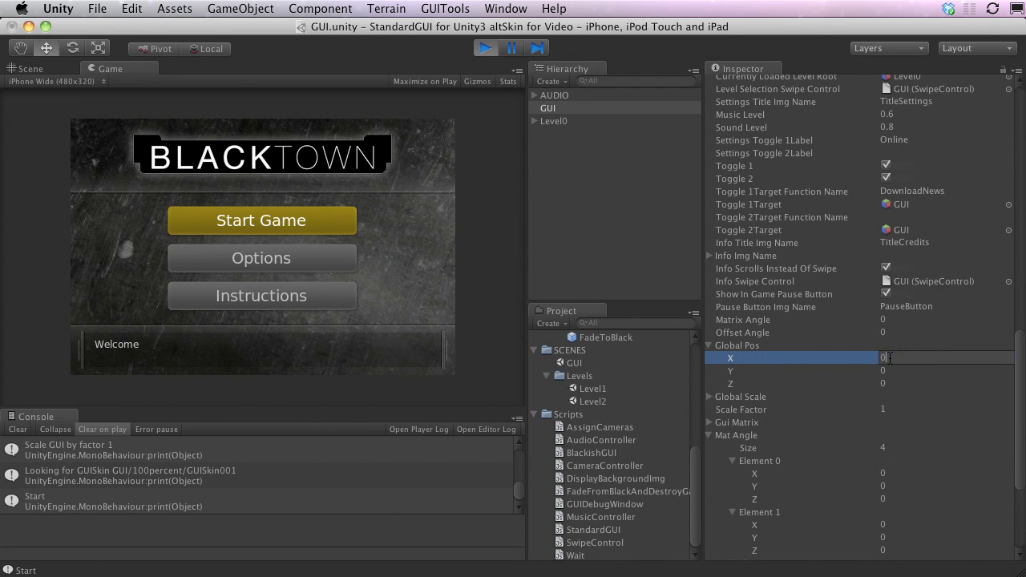
key(Return)
scroll(848, 310, down, 5)
click(710, 481)
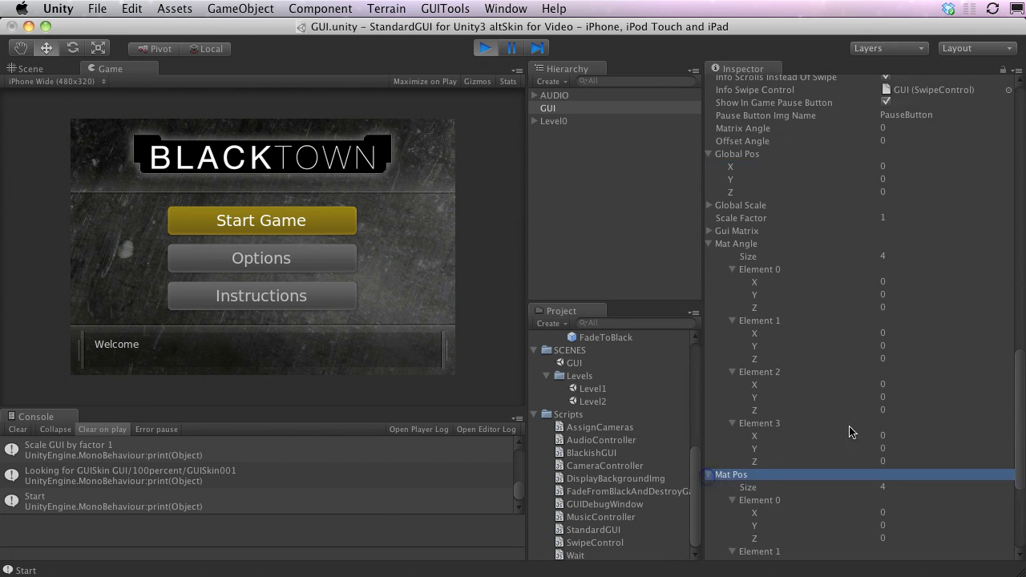
scroll(783, 440, down, 3)
- Visit Options, go back, start the game and swipe to AREA 02
click(308, 270)
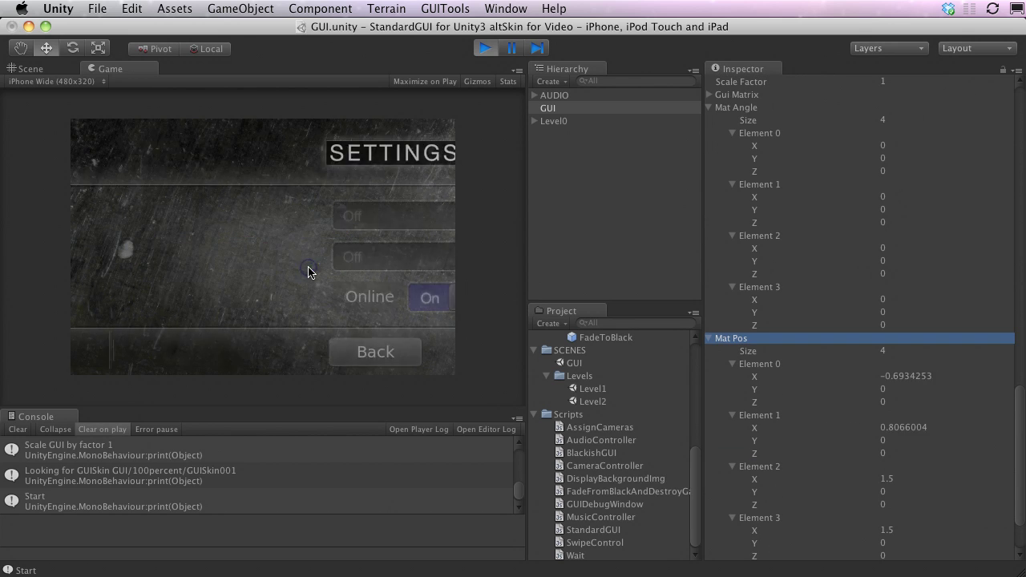
click(156, 346)
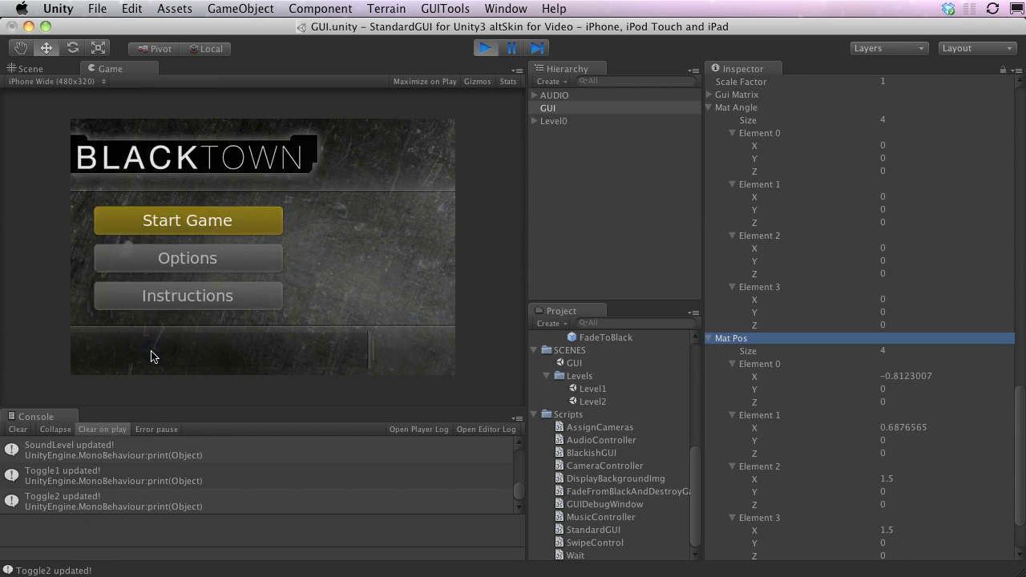
click(263, 234)
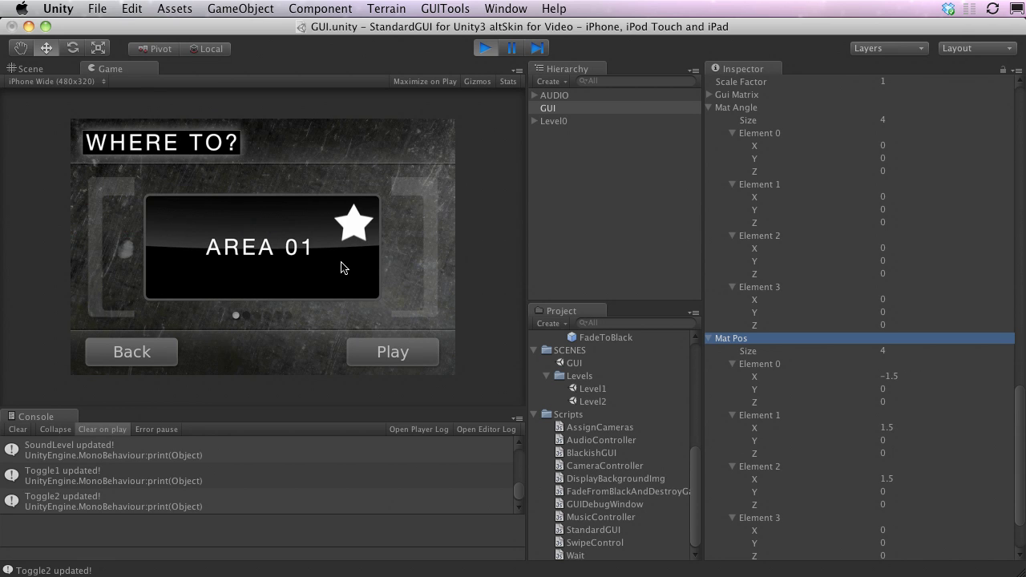
drag(341, 267, 99, 287)
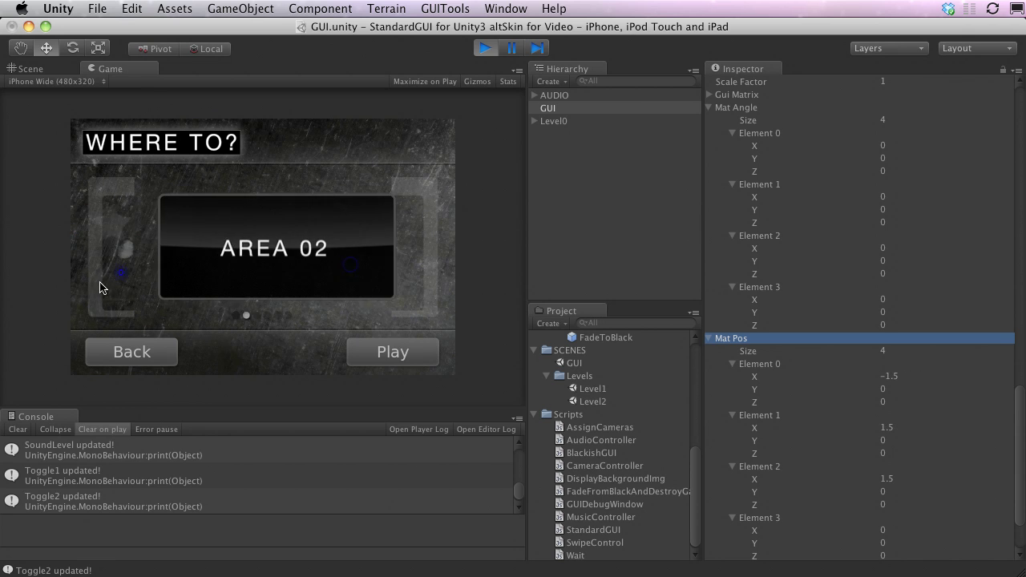
- Collapse the open lists, stretch the menu with Global Scale, then restore it to 1
click(709, 338)
click(707, 245)
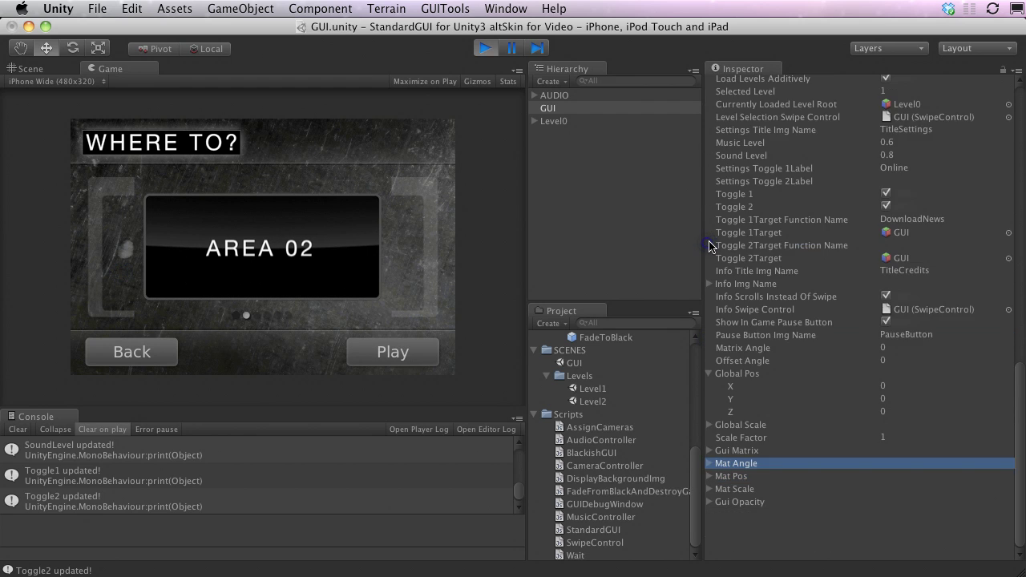
click(711, 373)
click(714, 426)
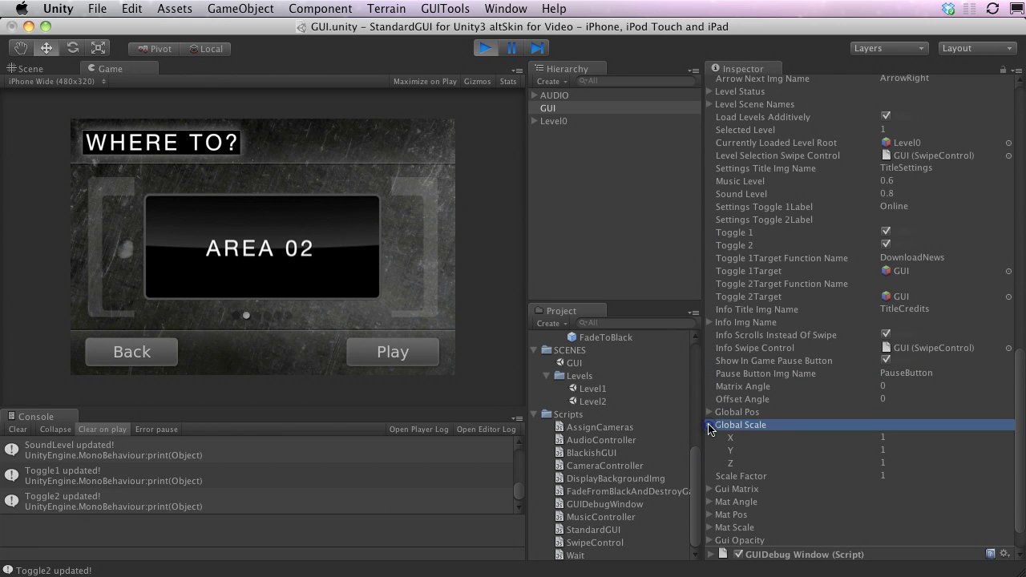
drag(733, 465, 784, 467)
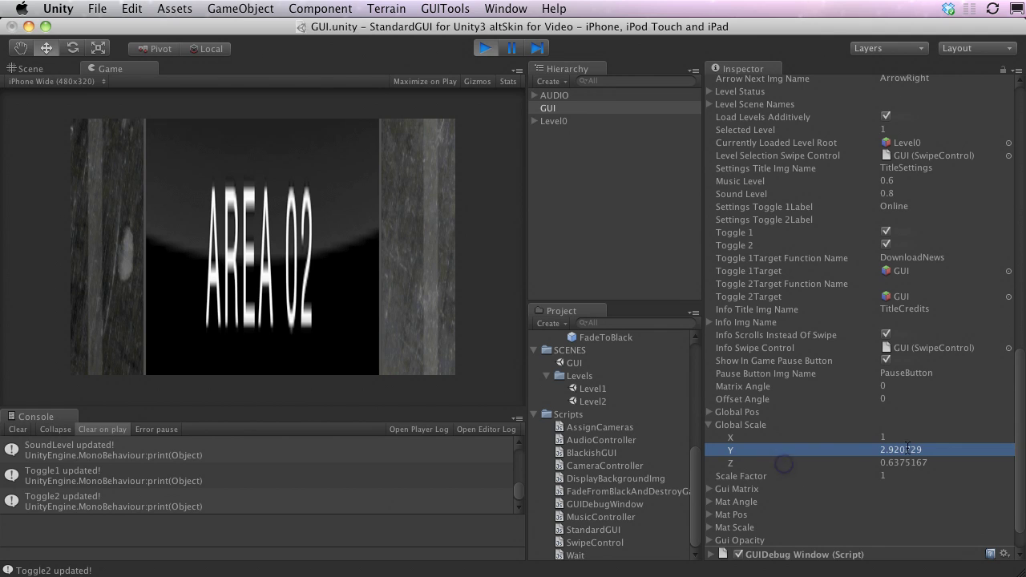
click(794, 478)
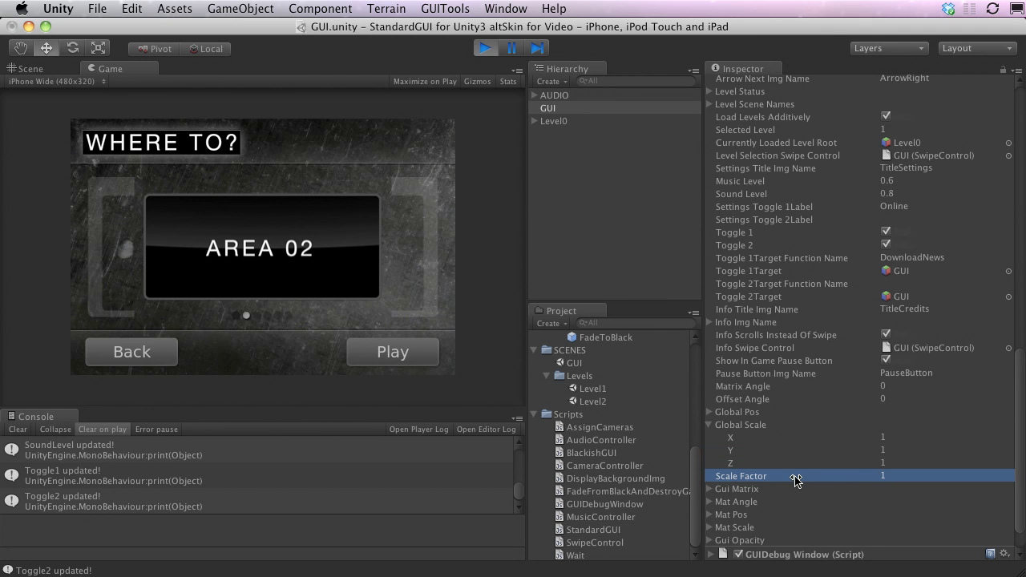
click(709, 425)
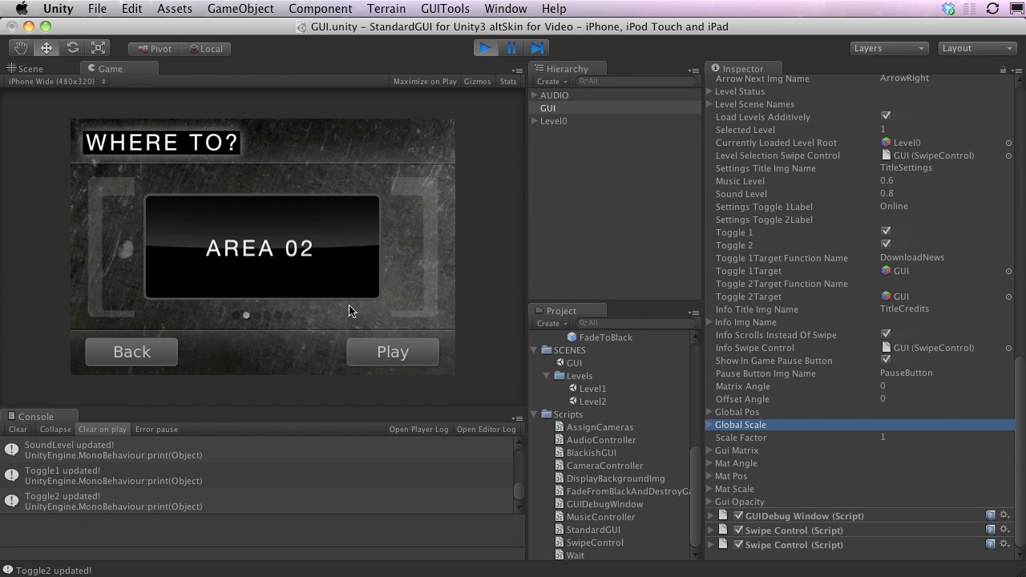
- Play AREA 02 to load Level2 and open its in-game Settings menu
click(400, 355)
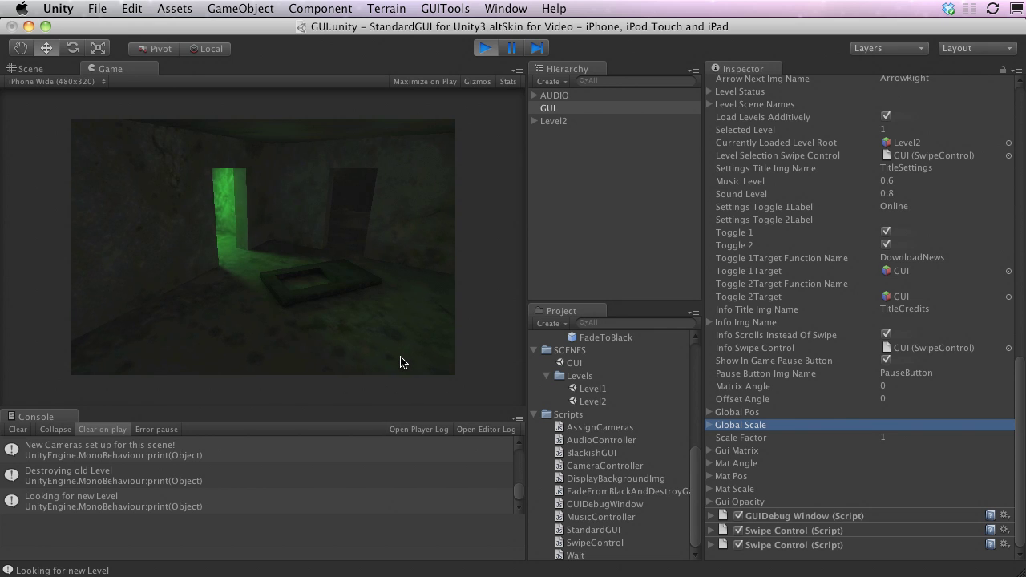
click(452, 132)
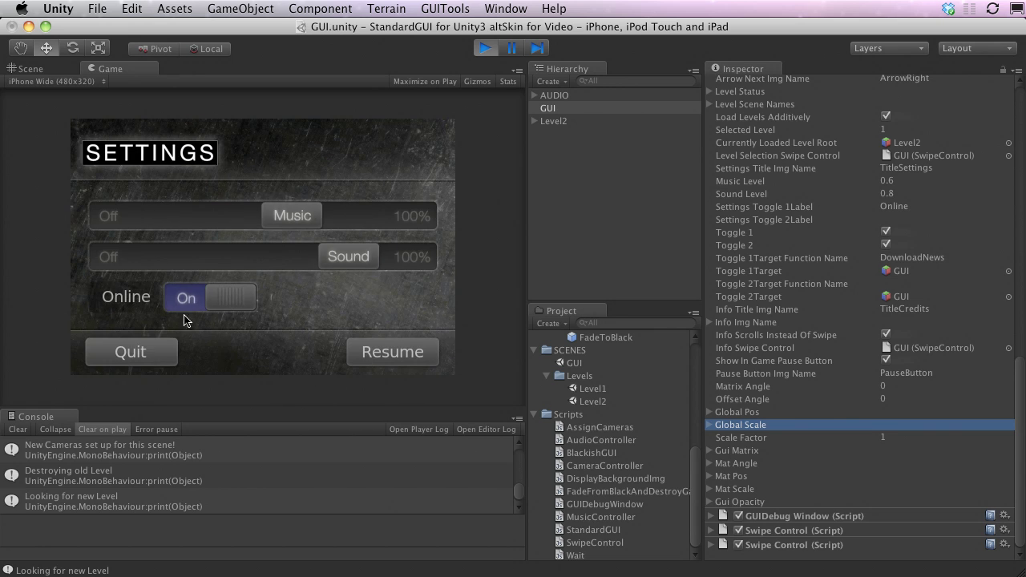